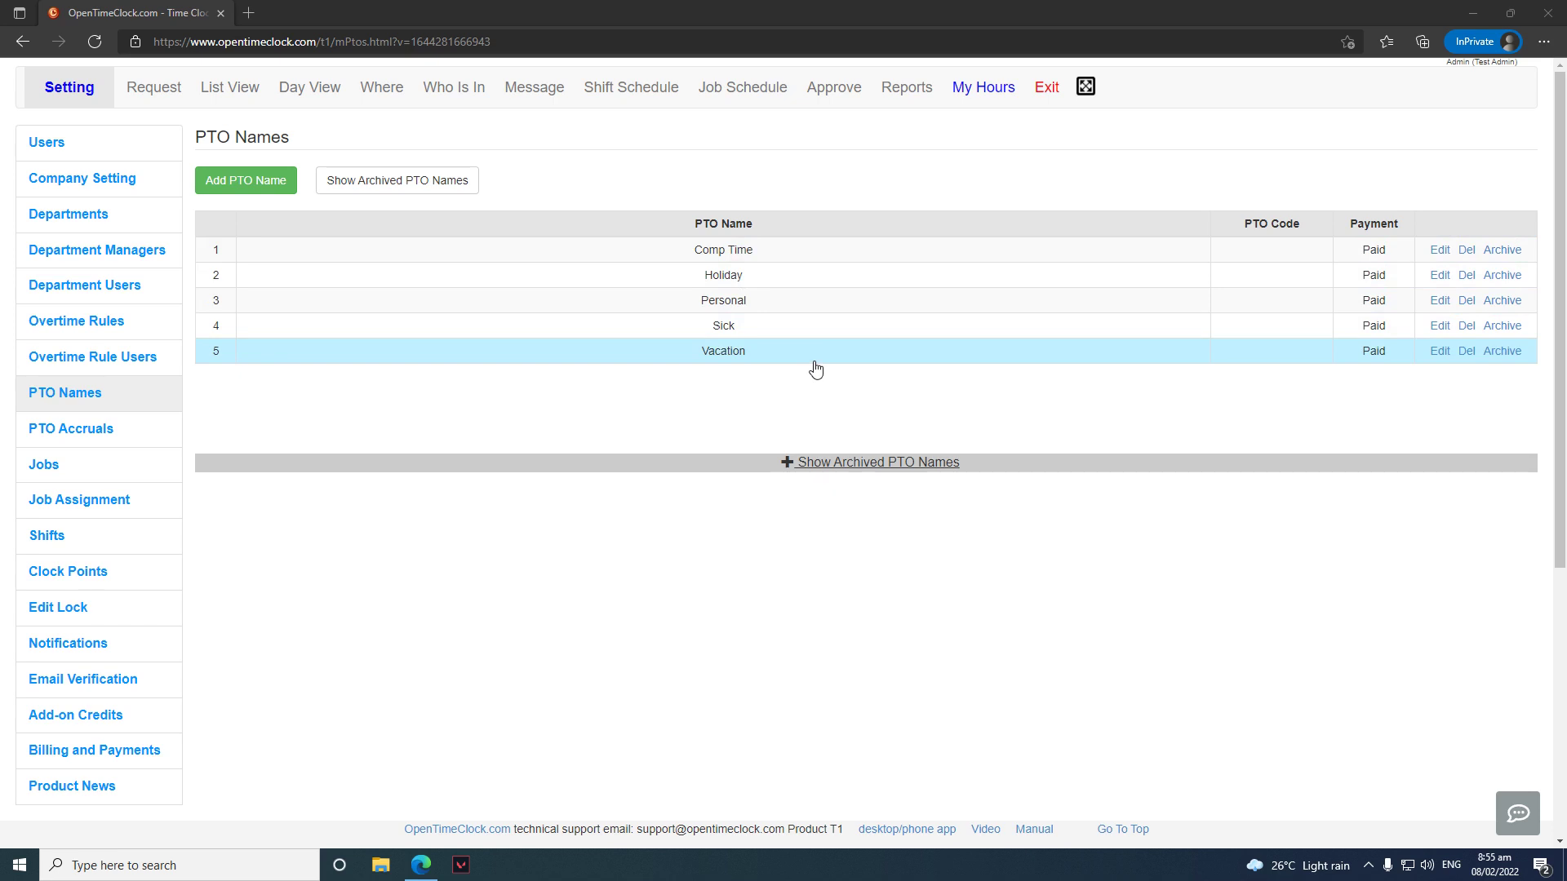
- Add a new PTO name called "Test" with payment type Paid
{"action": "left_click", "coordinate": [225, 183]}
{"action": "left_click", "coordinate": [823, 179]}
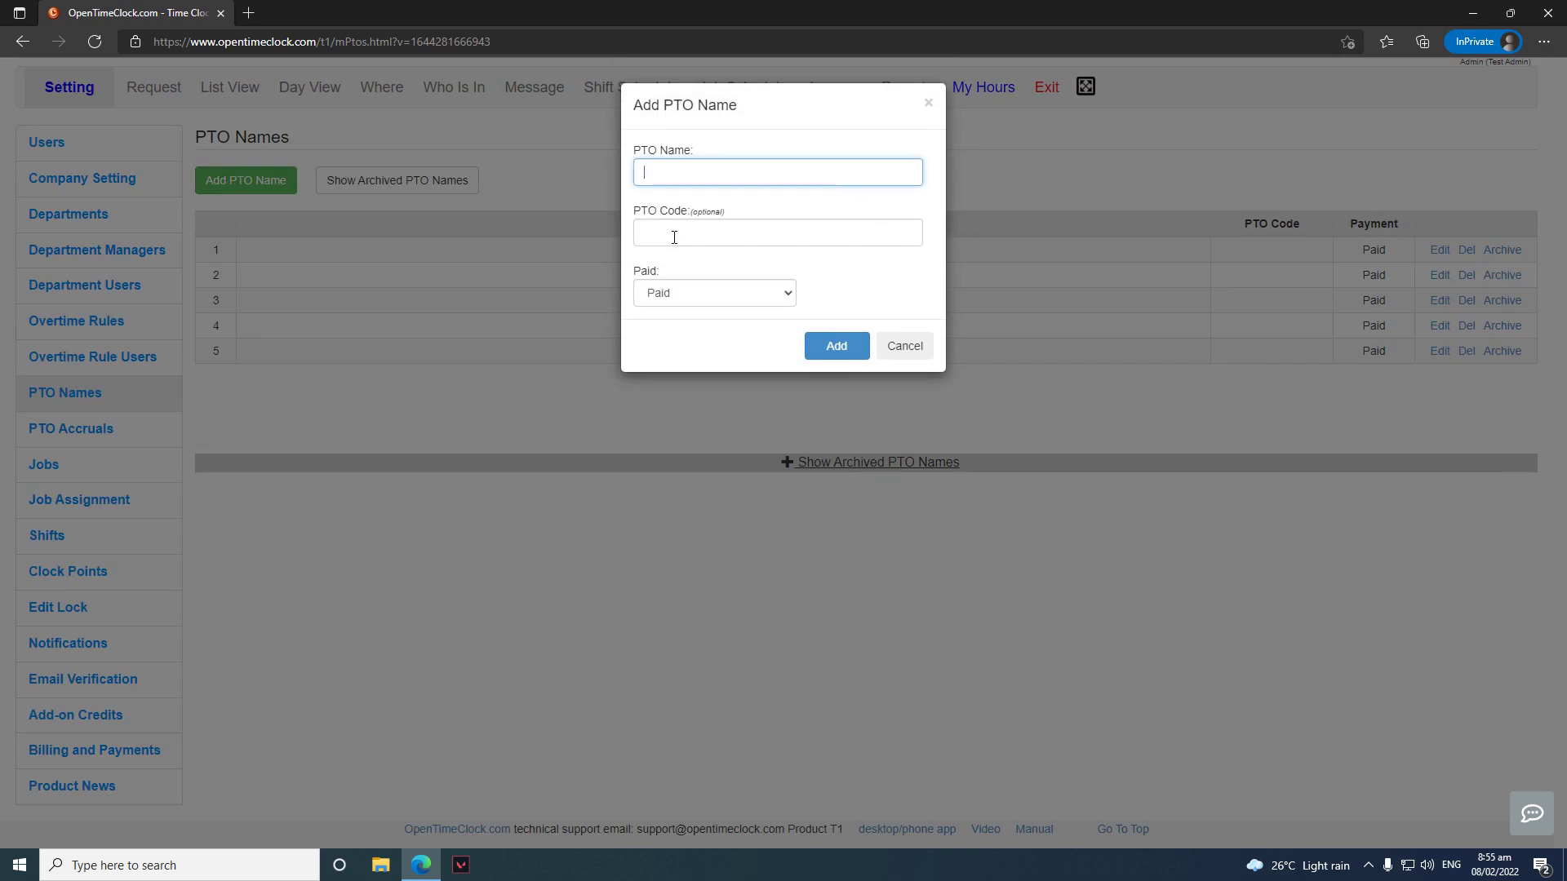
{"action": "left_click", "coordinate": [656, 294]}
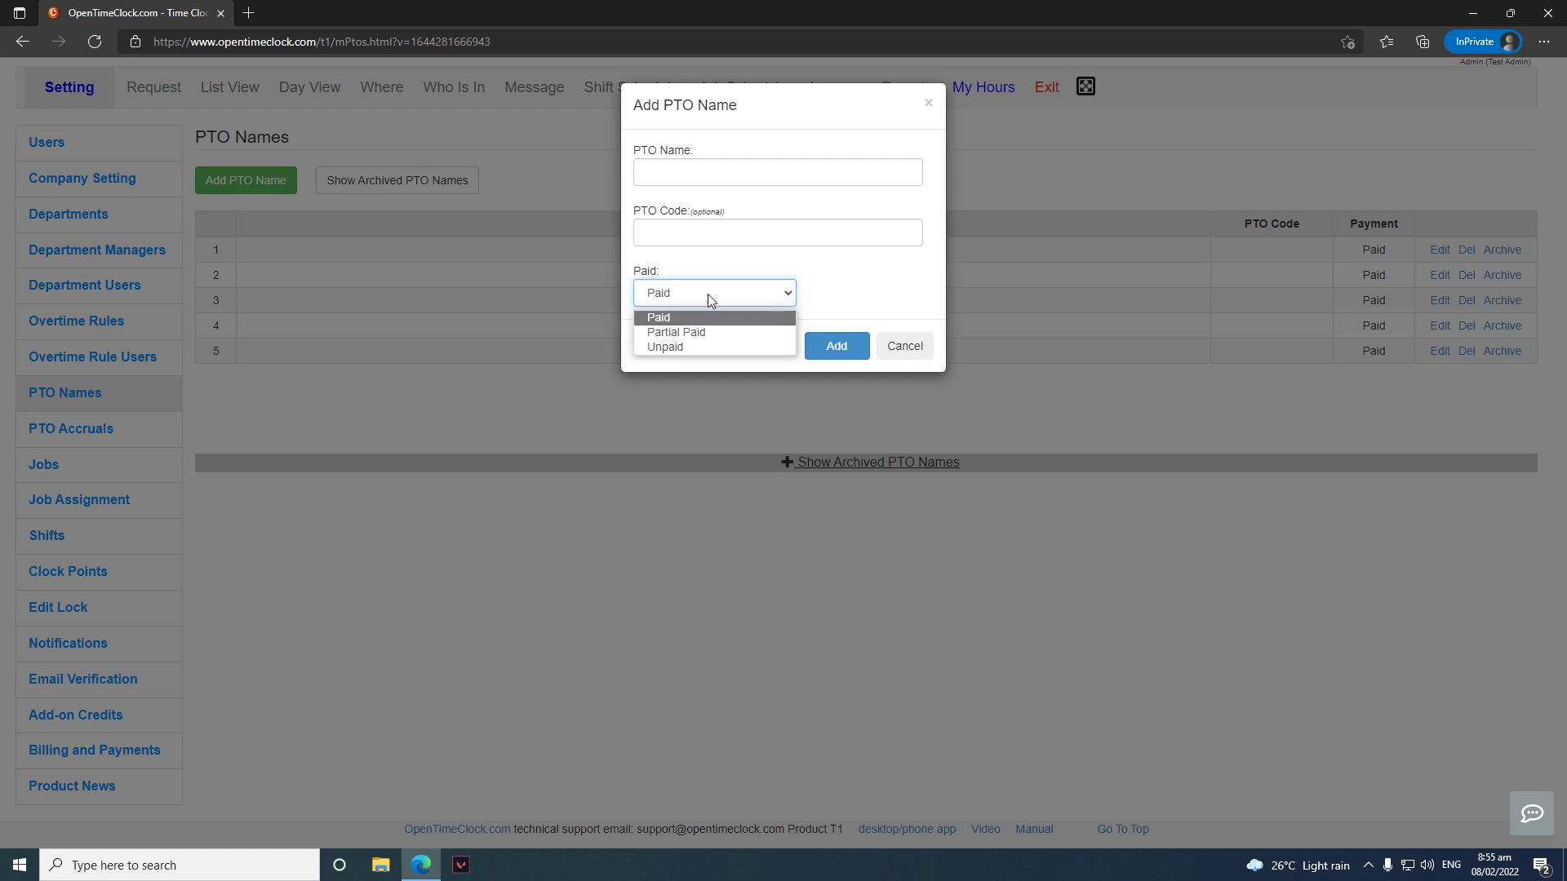
{"action": "left_click", "coordinate": [877, 294]}
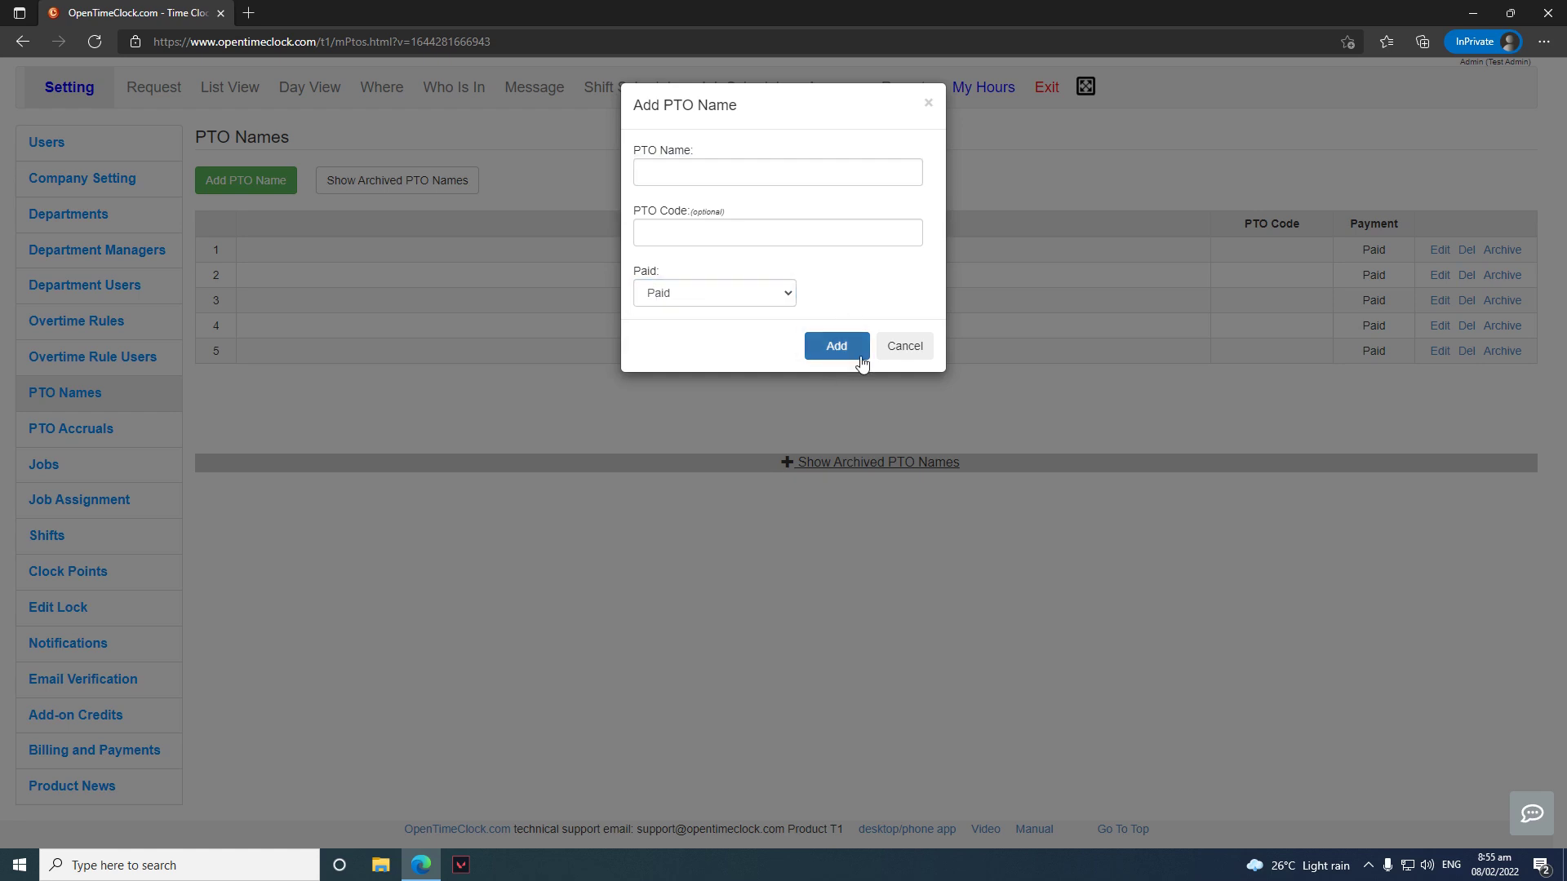
{"action": "left_click", "coordinate": [676, 161]}
{"action": "type", "text": "Test"}
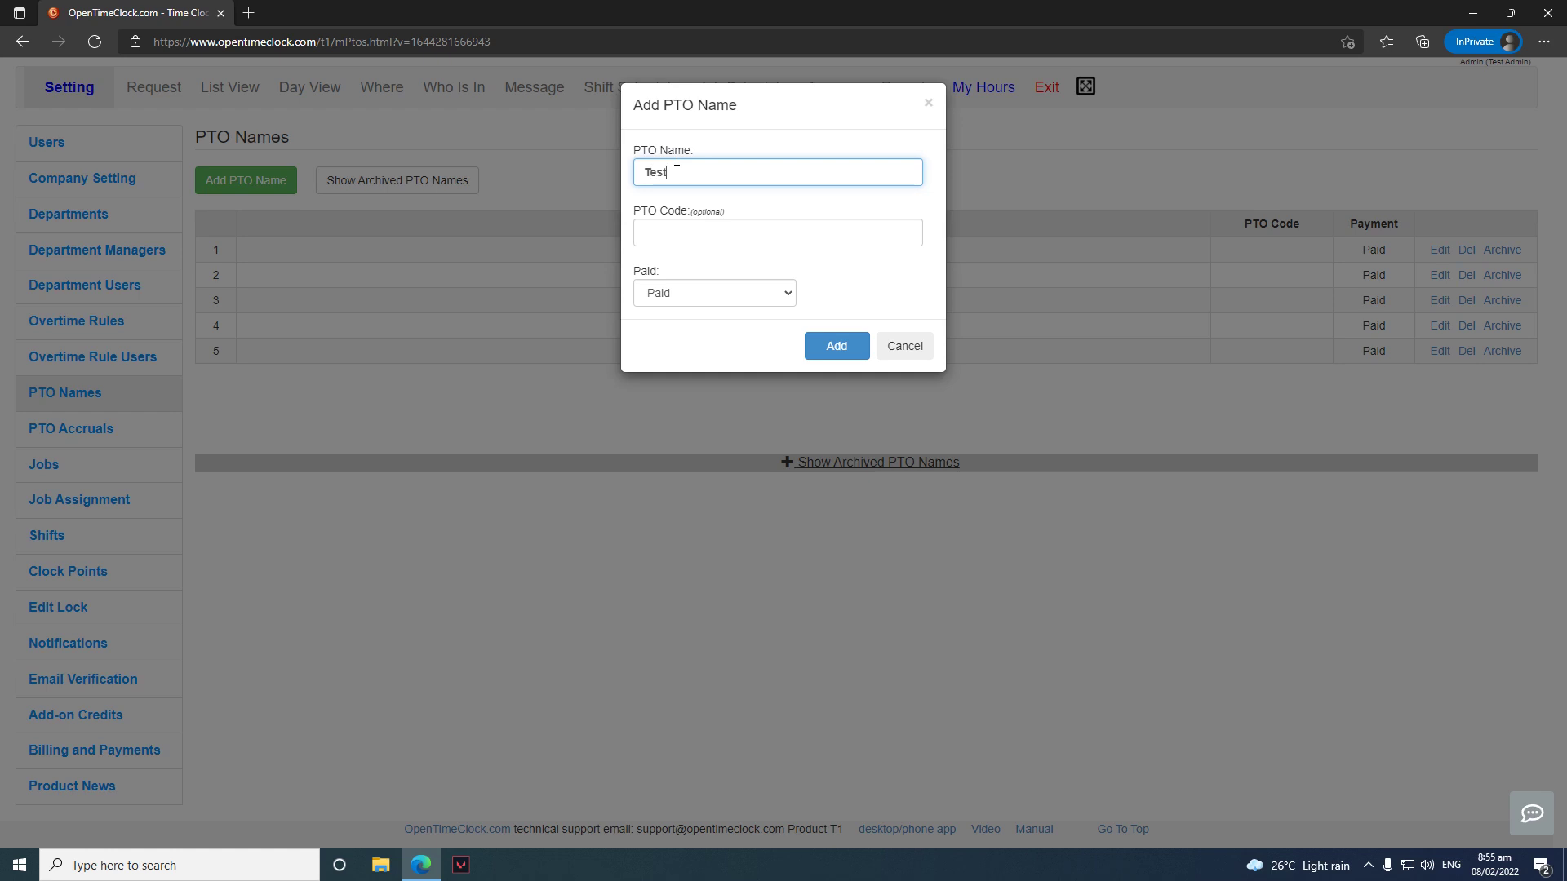
{"action": "left_click", "coordinate": [842, 343]}
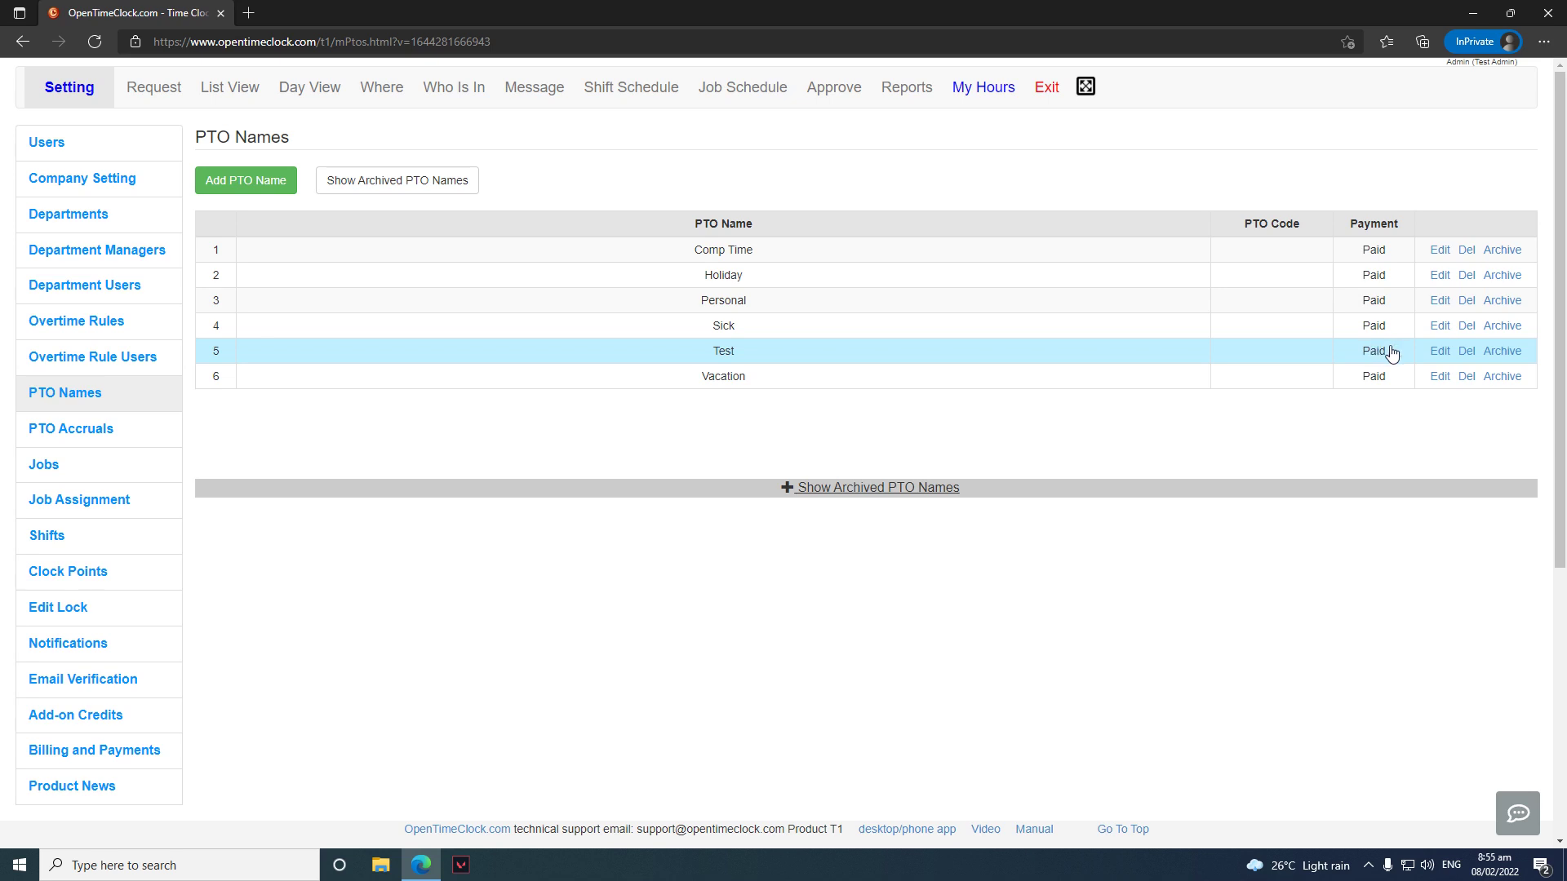
- Open the Test PTO name for editing, check its payment options, and cancel without saving
{"action": "left_click", "coordinate": [1441, 353]}
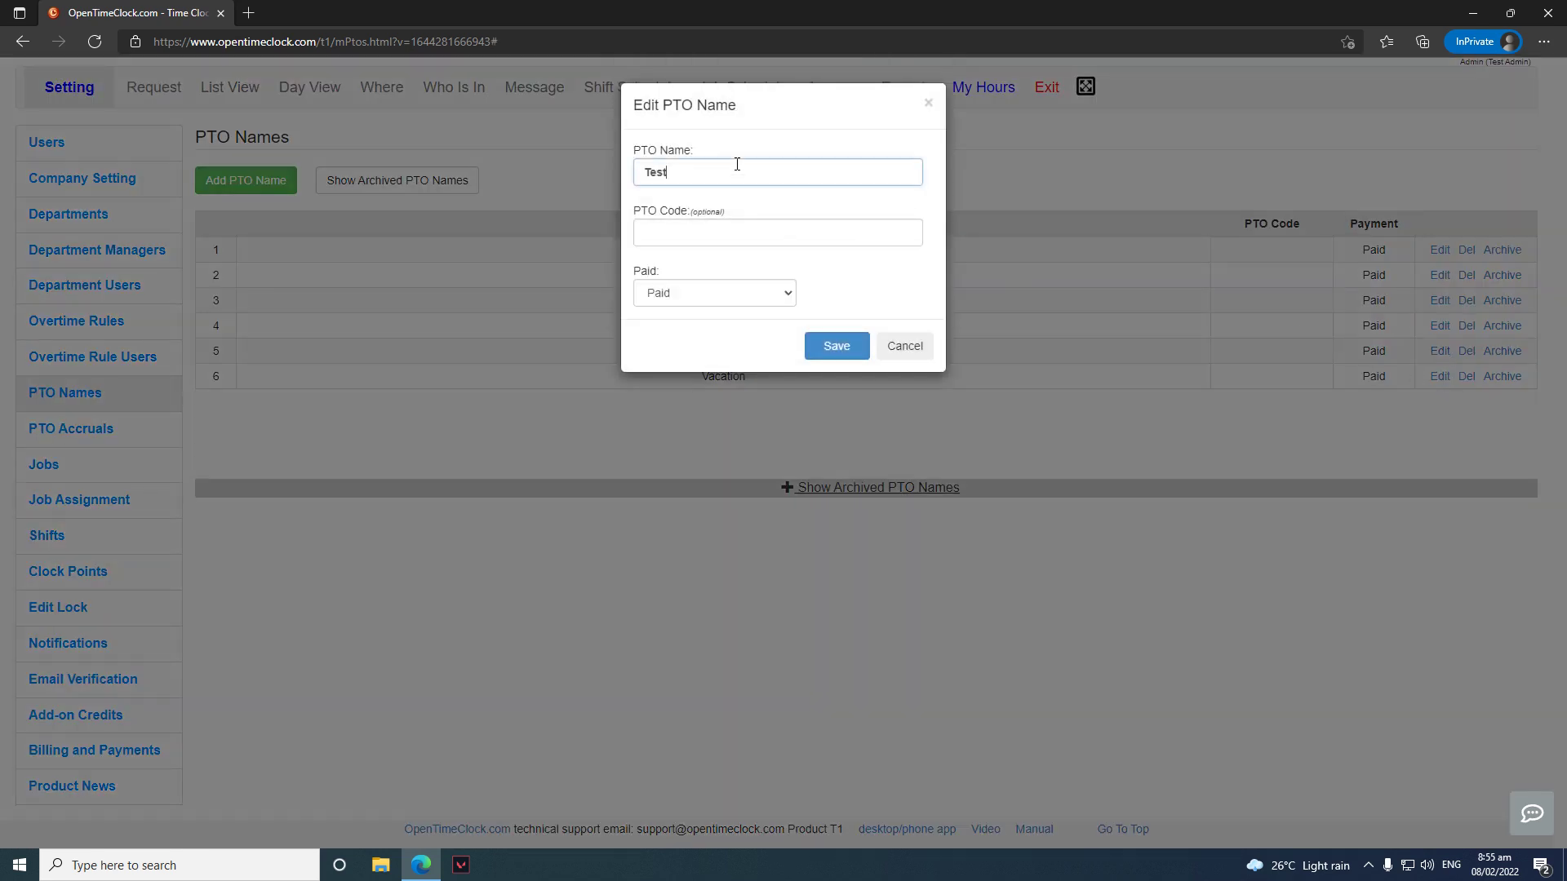
{"action": "left_click", "coordinate": [470, 164]}
{"action": "left_click", "coordinate": [1436, 356]}
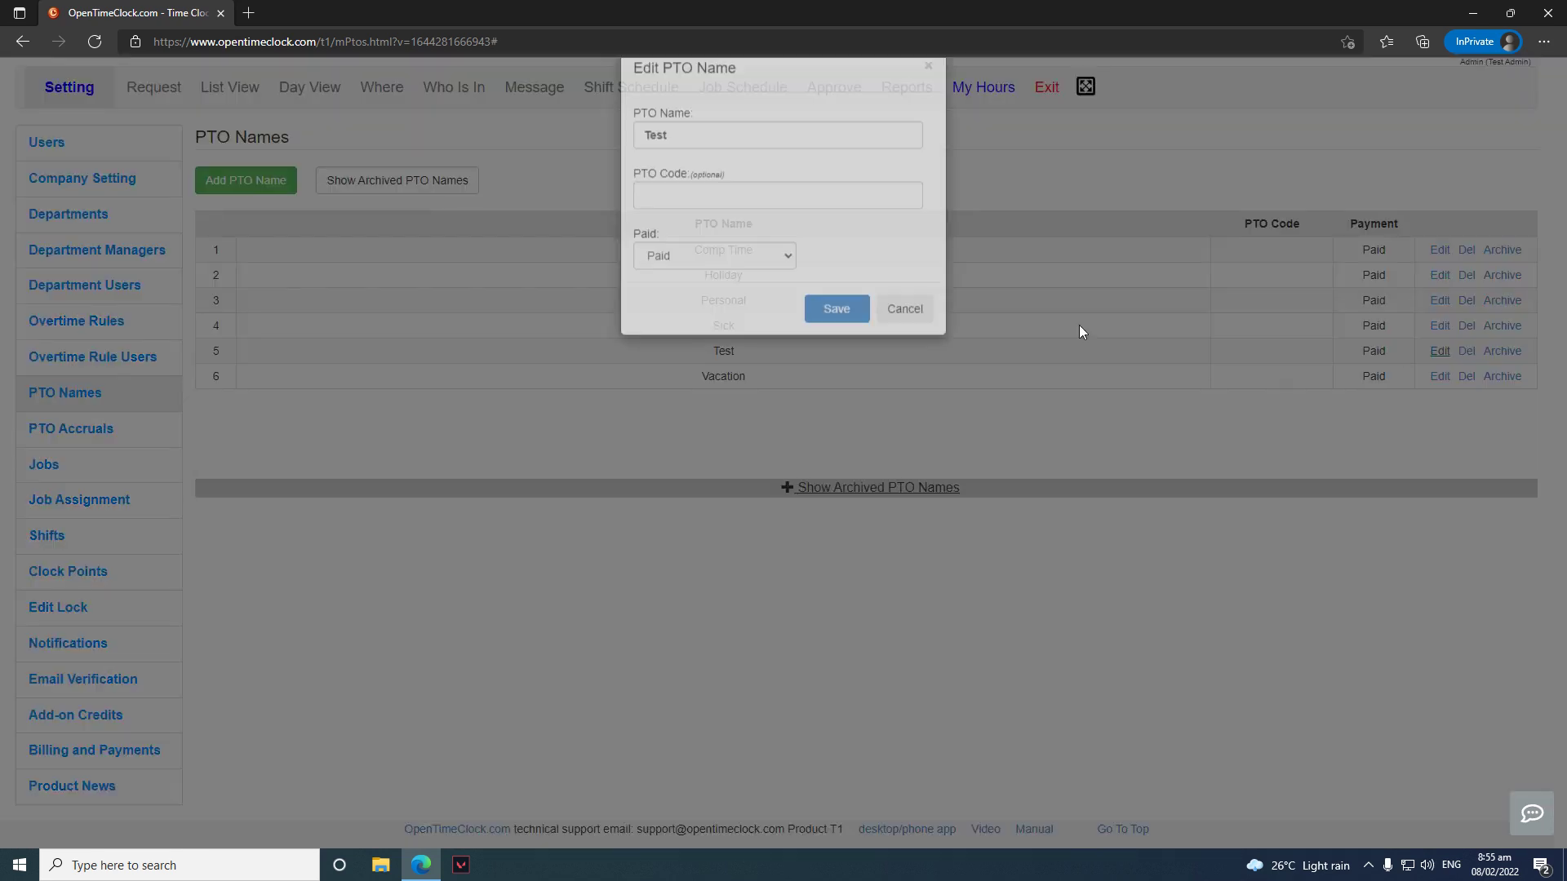
{"action": "left_click", "coordinate": [675, 292]}
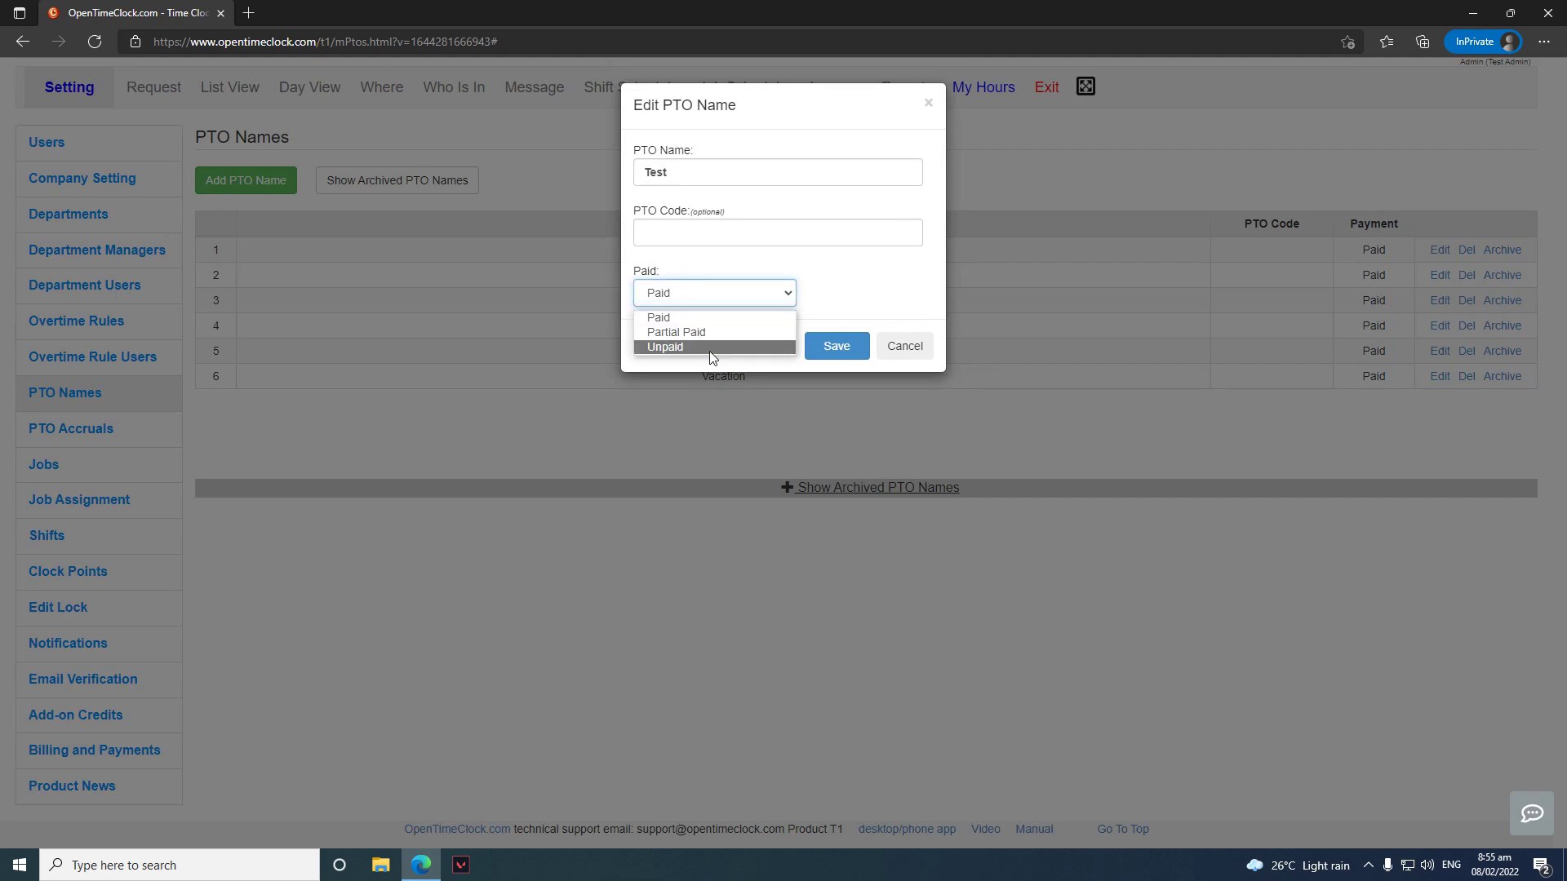
{"action": "left_click", "coordinate": [916, 348]}
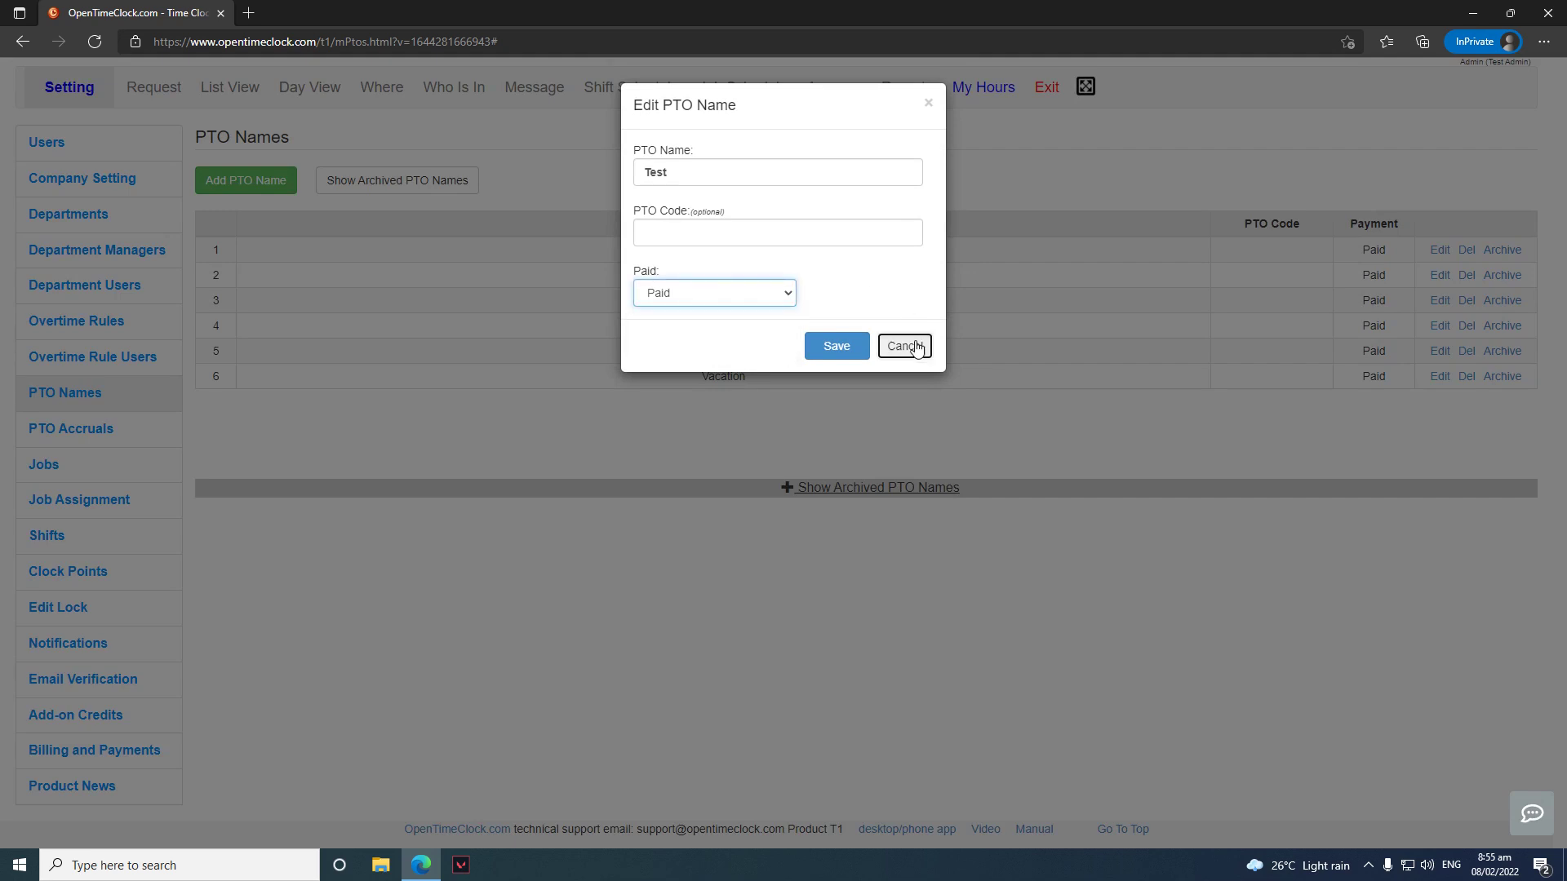
{"action": "left_click", "coordinate": [916, 349]}
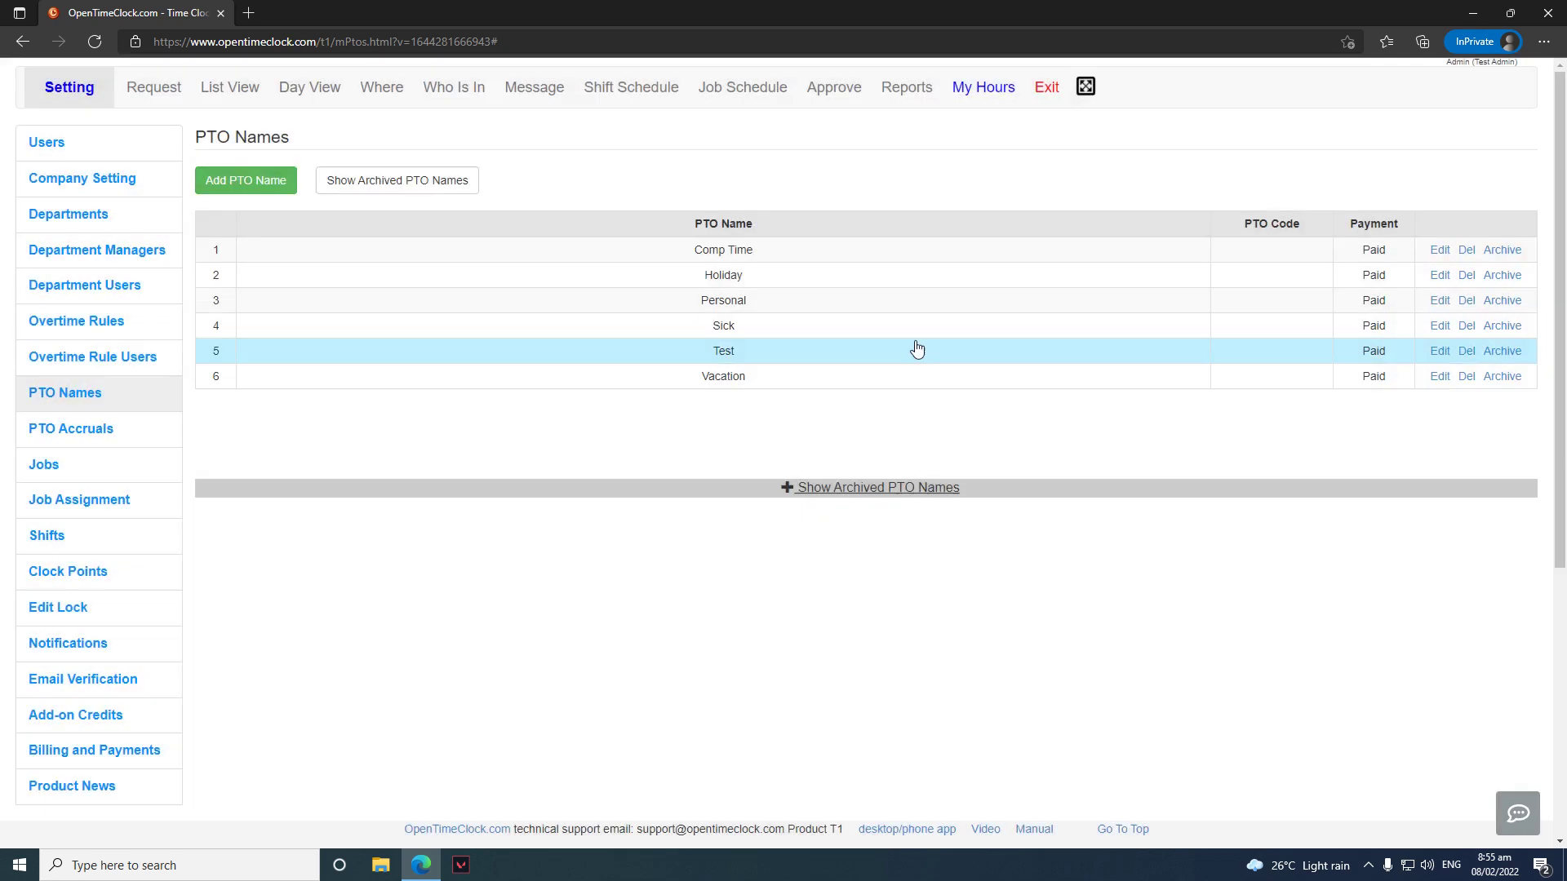
- Delete the Test PTO name and confirm the deletion
{"action": "left_click", "coordinate": [1465, 353]}
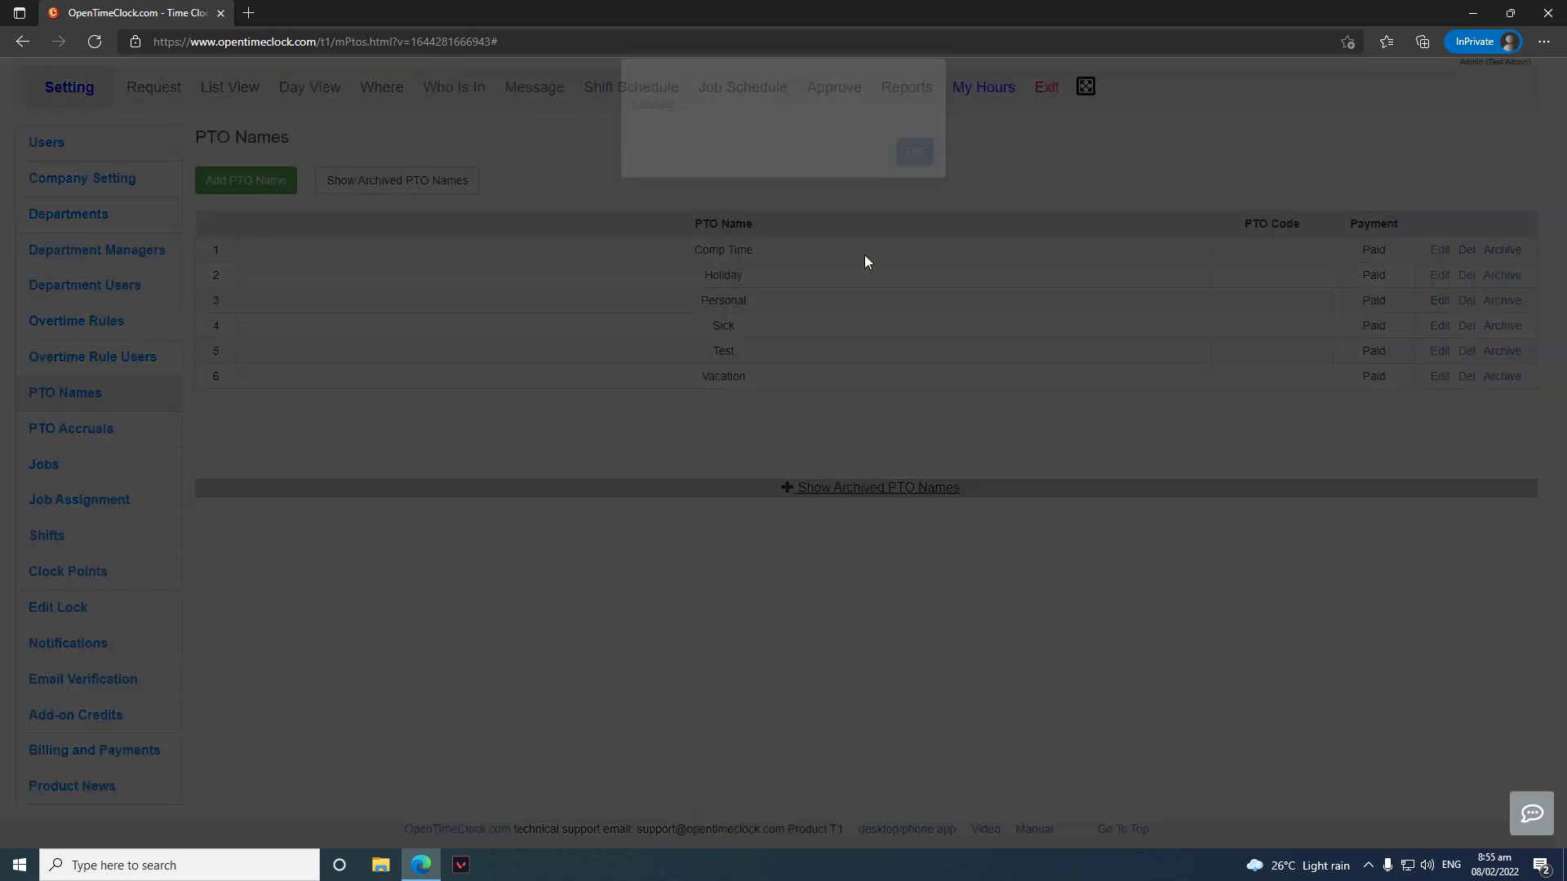
{"action": "left_click", "coordinate": [836, 346]}
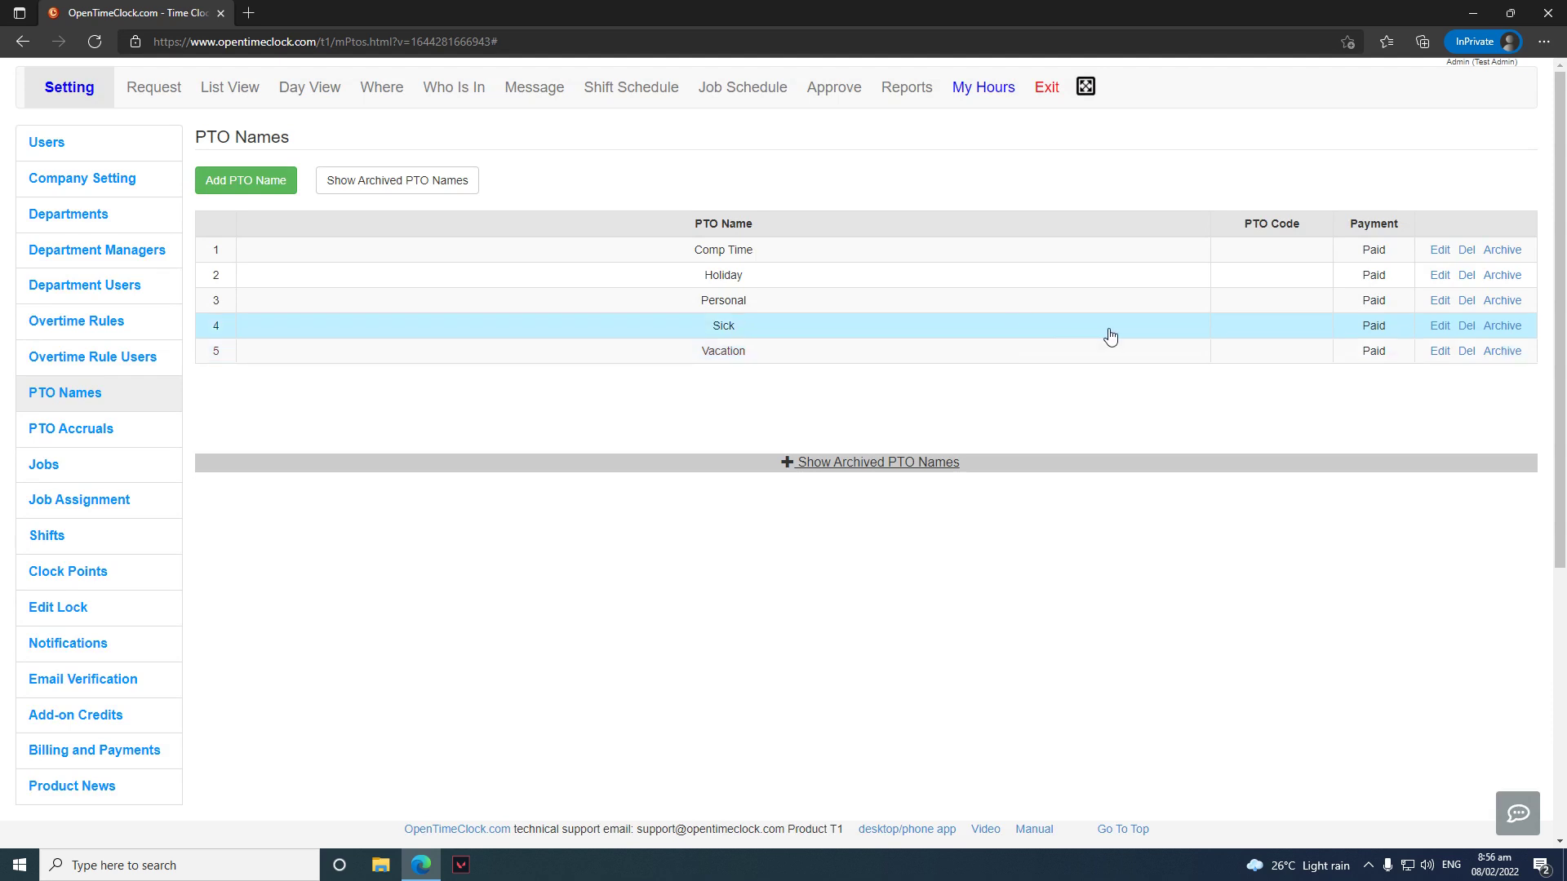
- Archive the Sick PTO name and display the list of archived PTO names
{"action": "left_click", "coordinate": [1515, 327]}
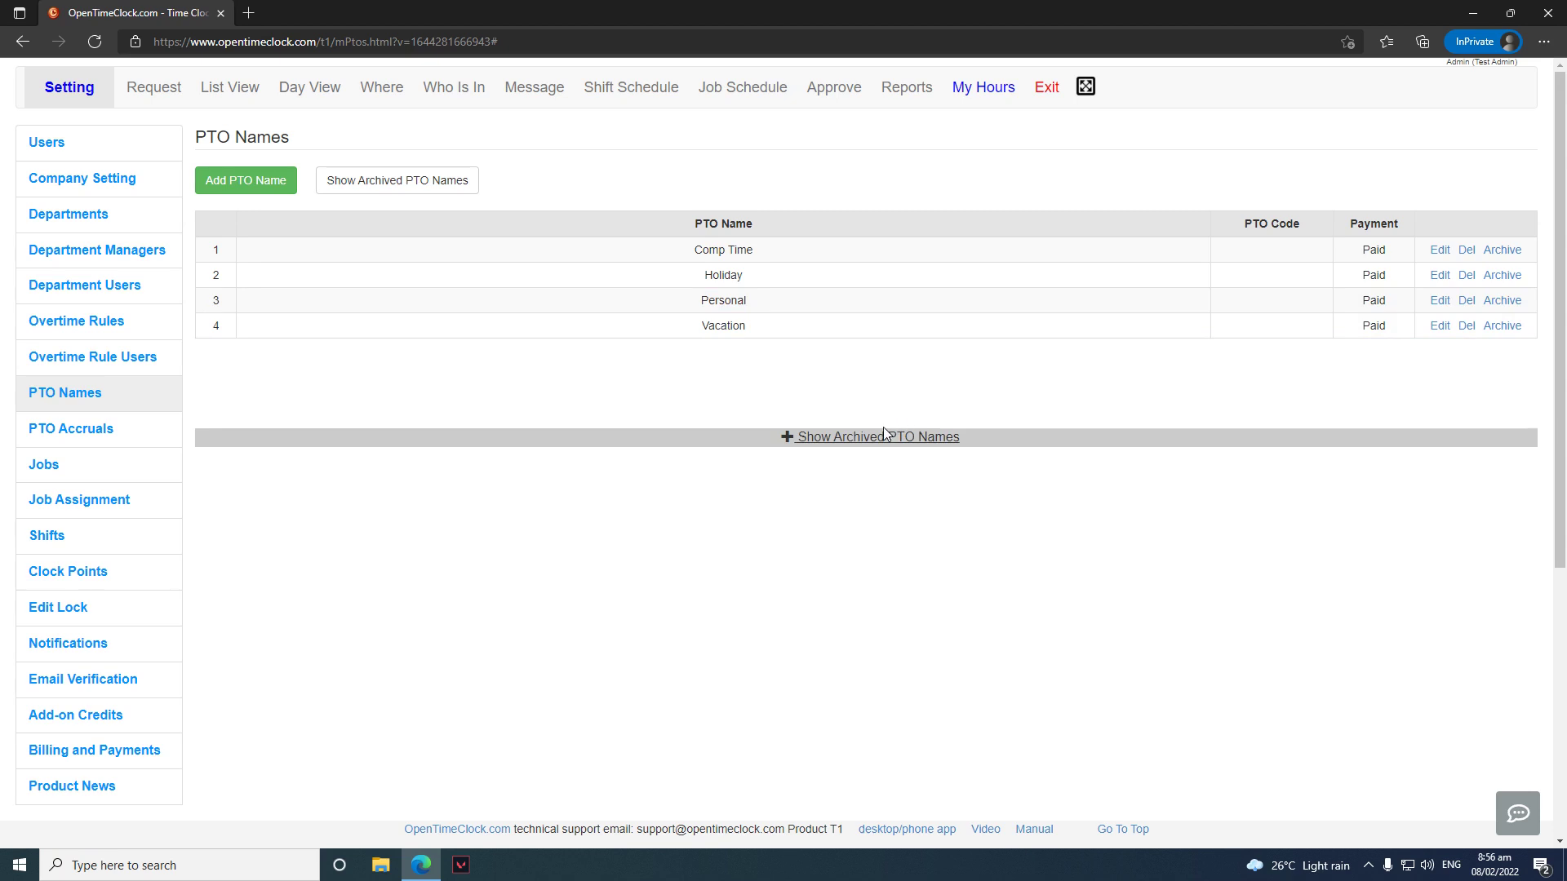
{"action": "left_click", "coordinate": [856, 439]}
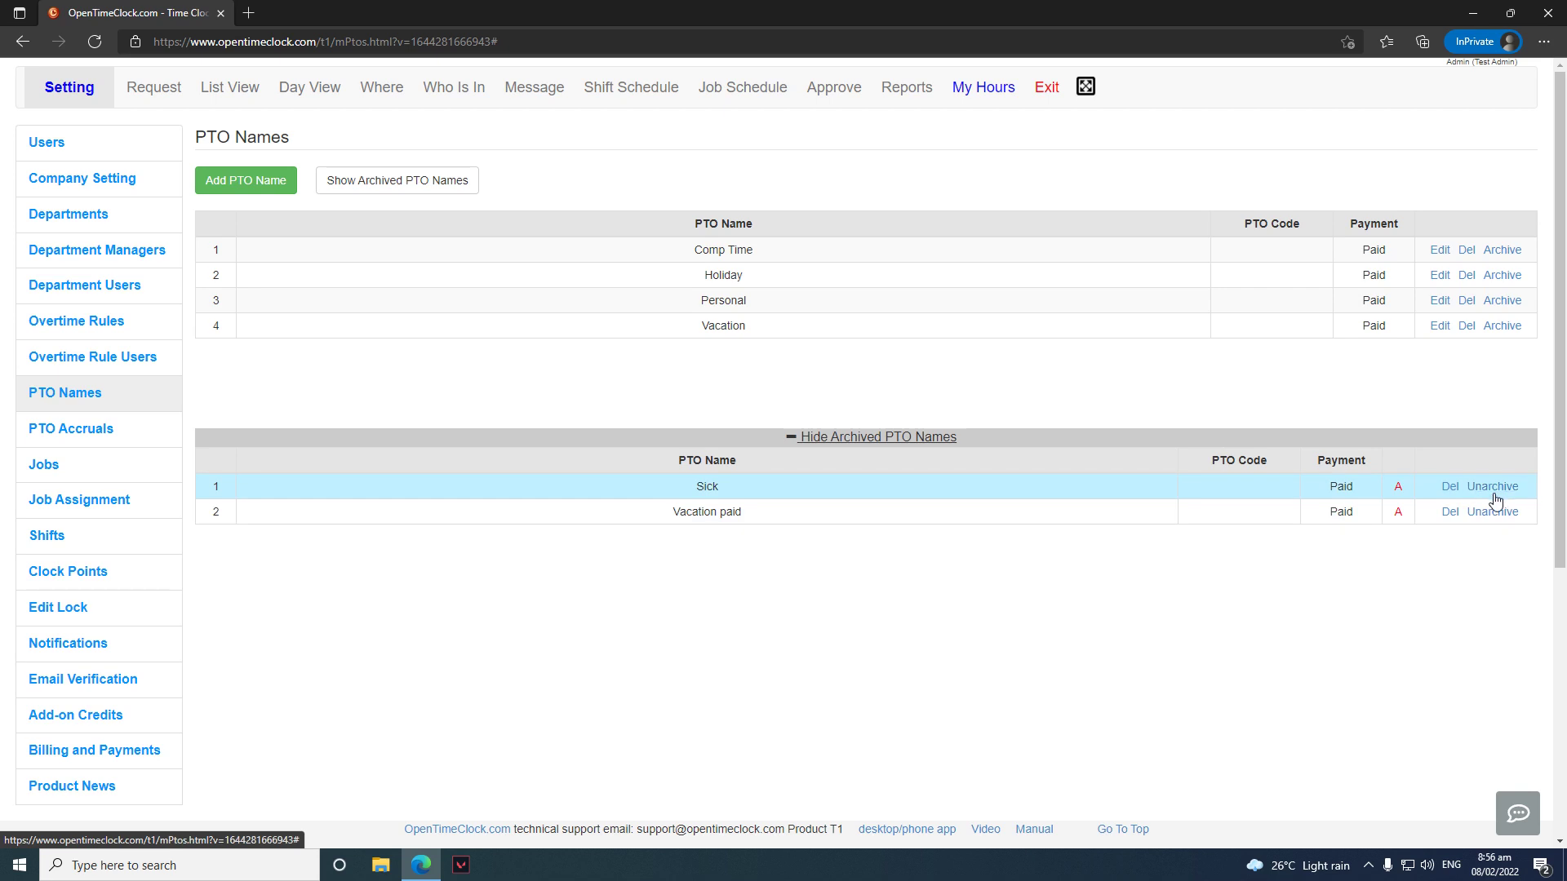
- Go to the PTO accruals and select the employee Test
{"action": "left_click", "coordinate": [129, 432]}
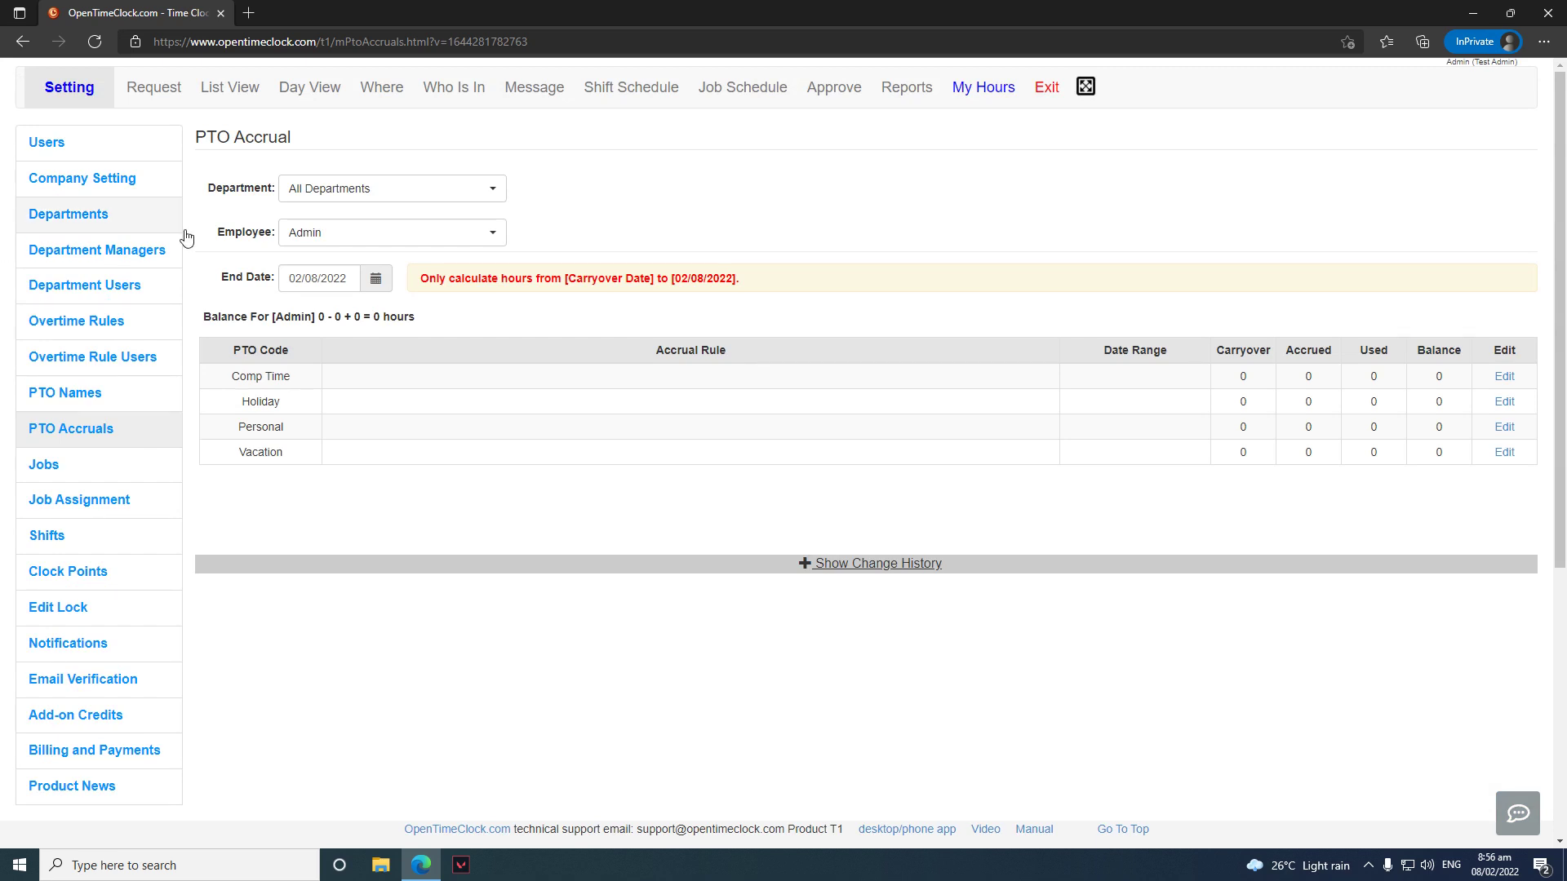
{"action": "left_click", "coordinate": [447, 233]}
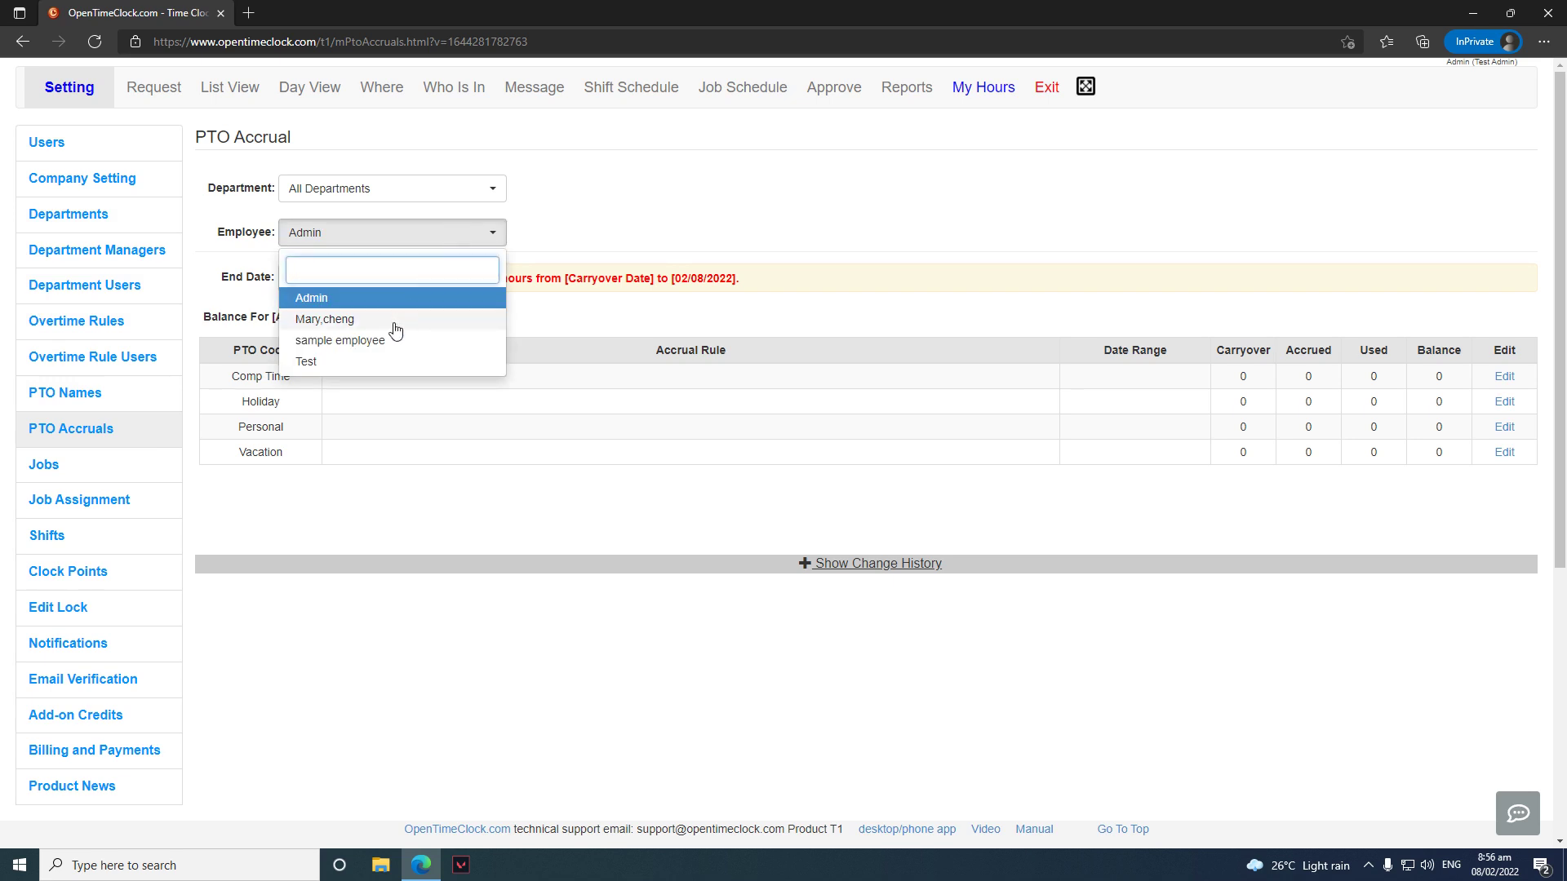
{"action": "left_click", "coordinate": [371, 364]}
{"action": "left_click", "coordinate": [371, 361]}
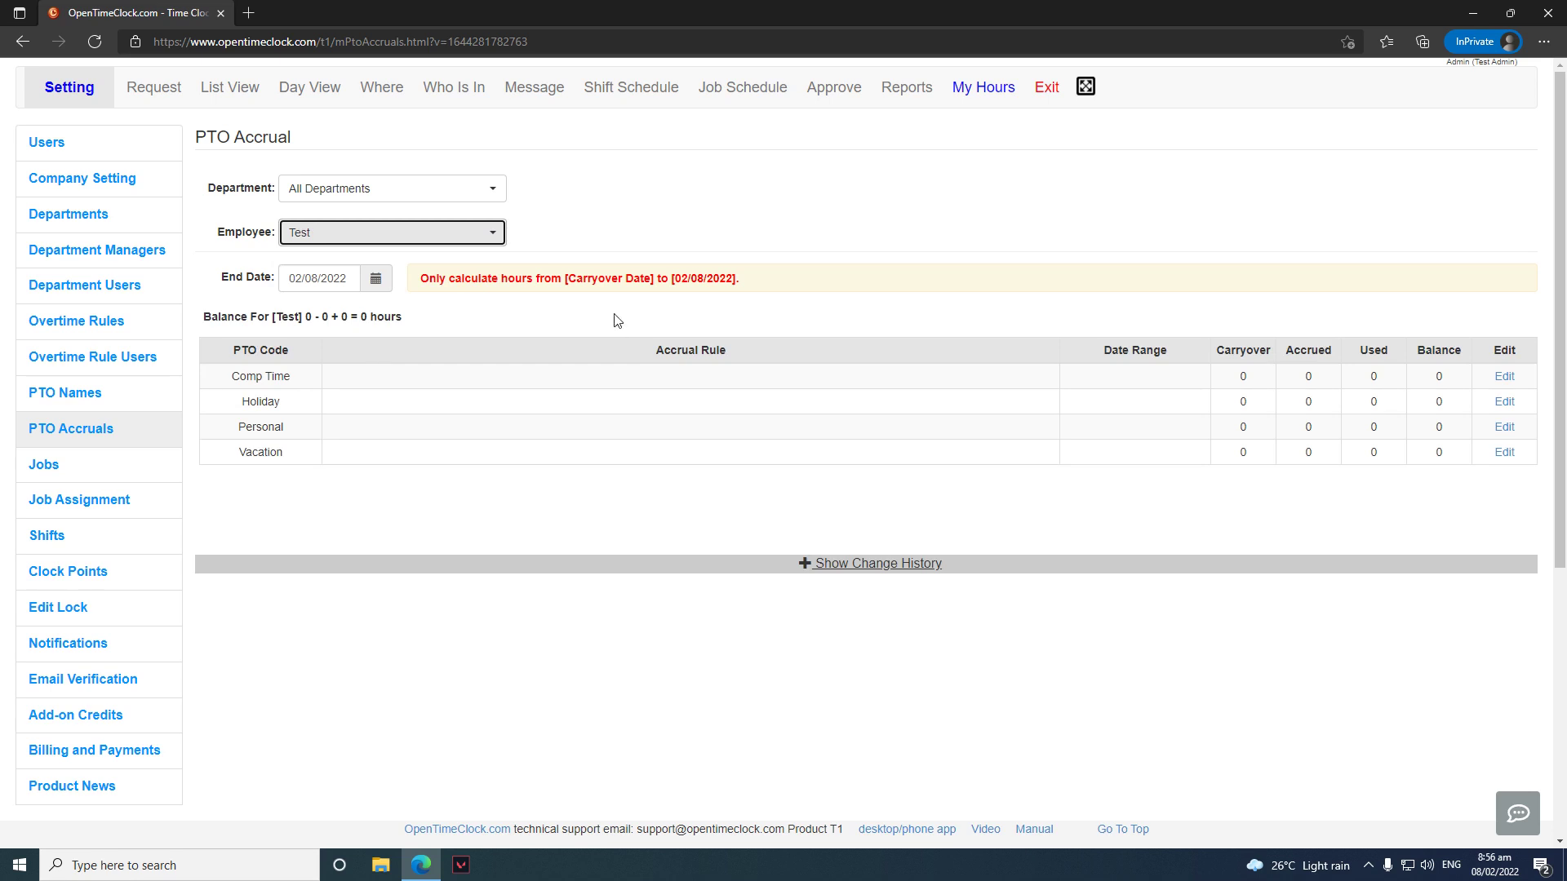
- In the Vacation accrual rule for Test, set the frequency to Daily with 90 hours per year
{"action": "left_click", "coordinate": [1501, 454]}
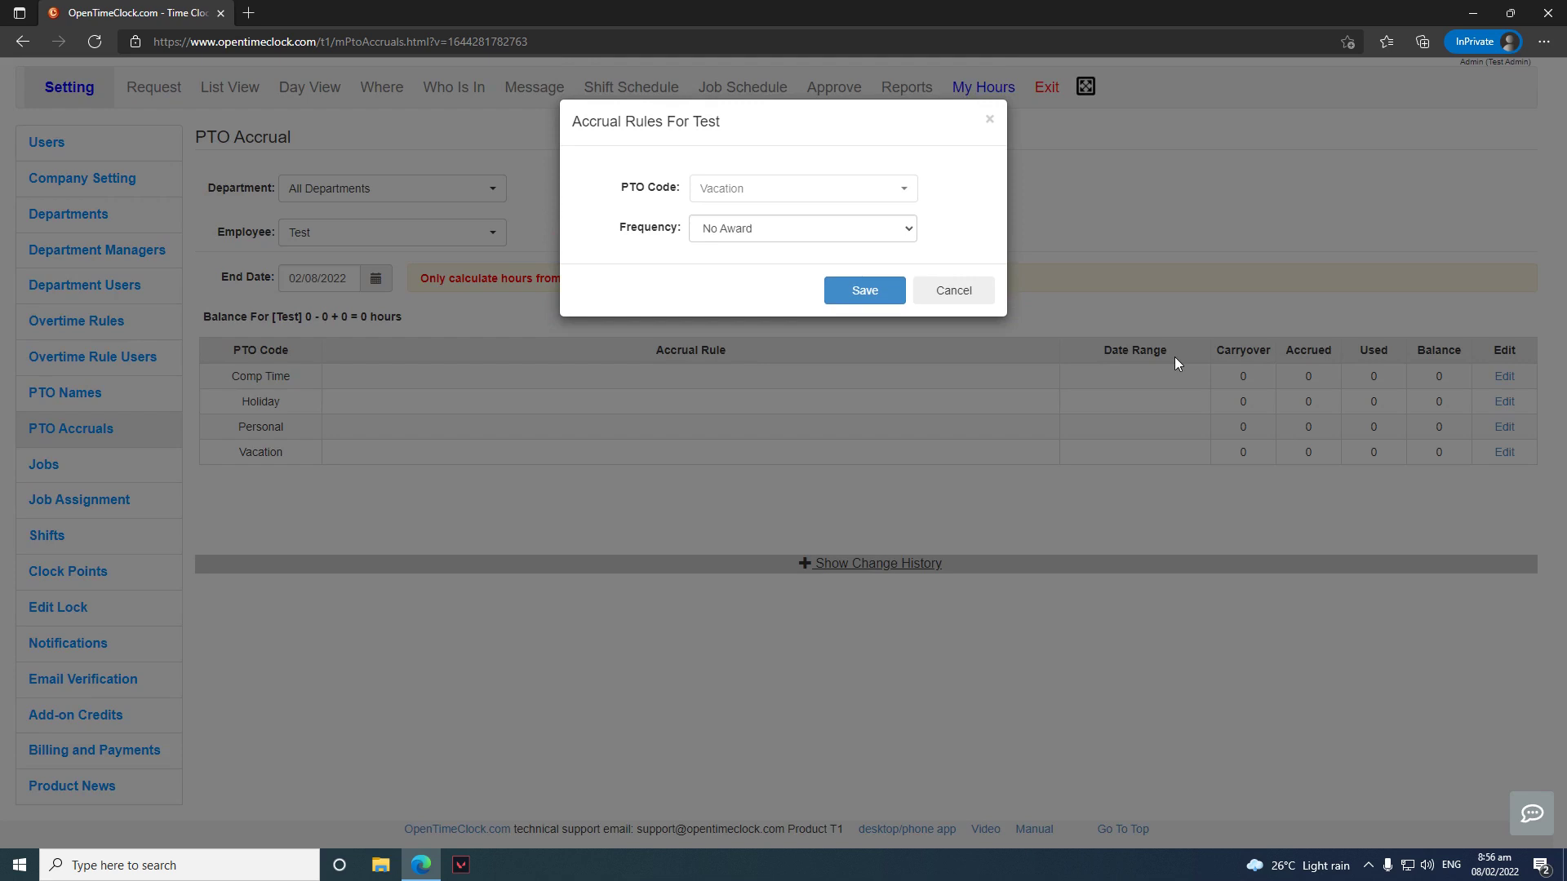
{"action": "left_click", "coordinate": [767, 226]}
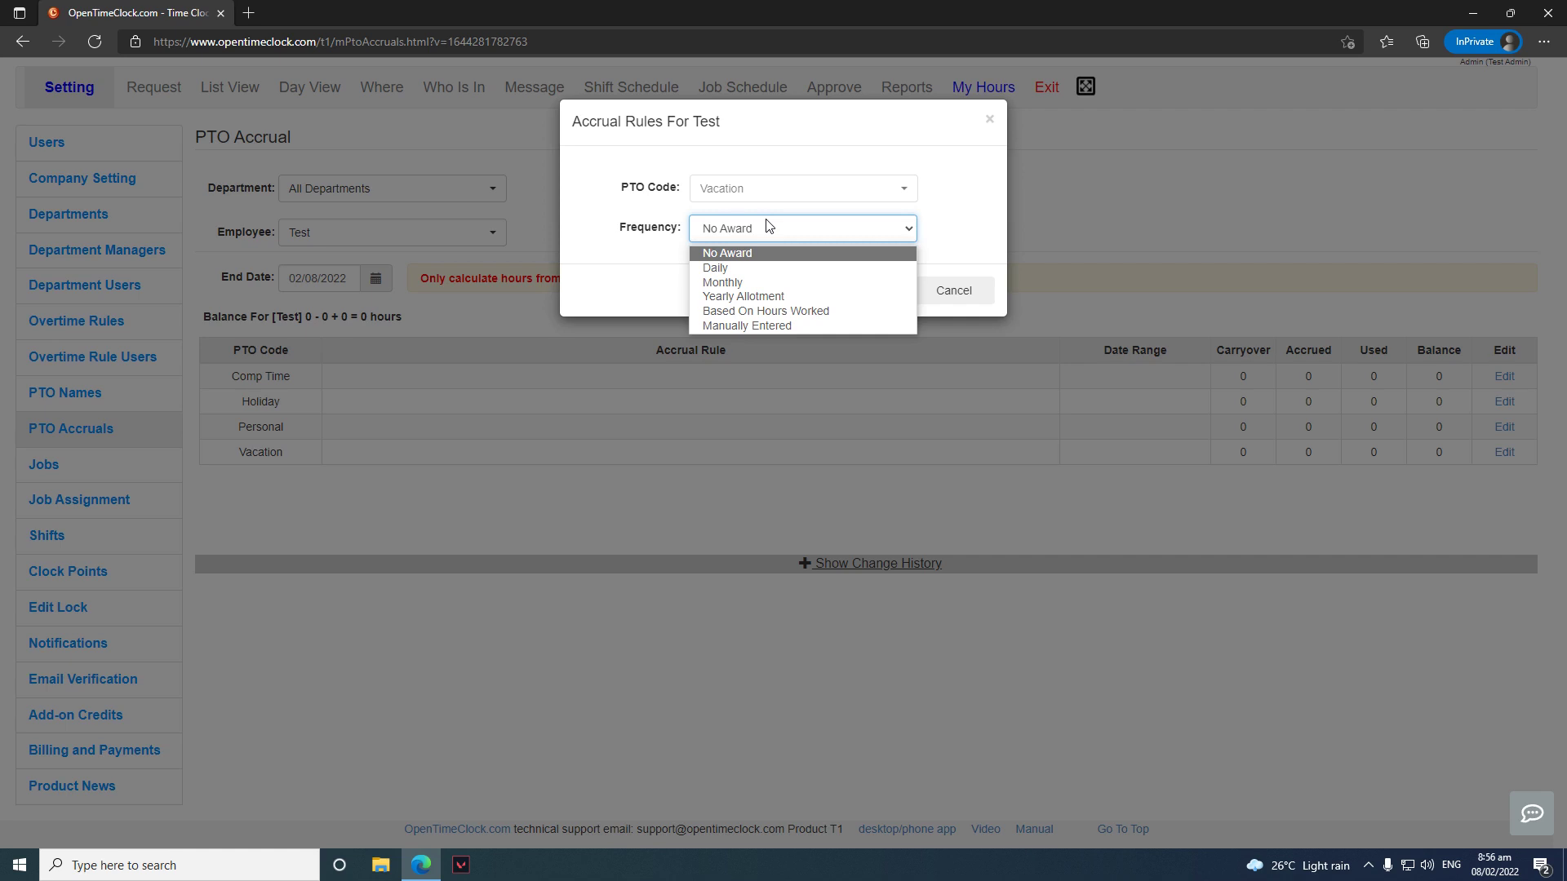
{"action": "left_click", "coordinate": [769, 268]}
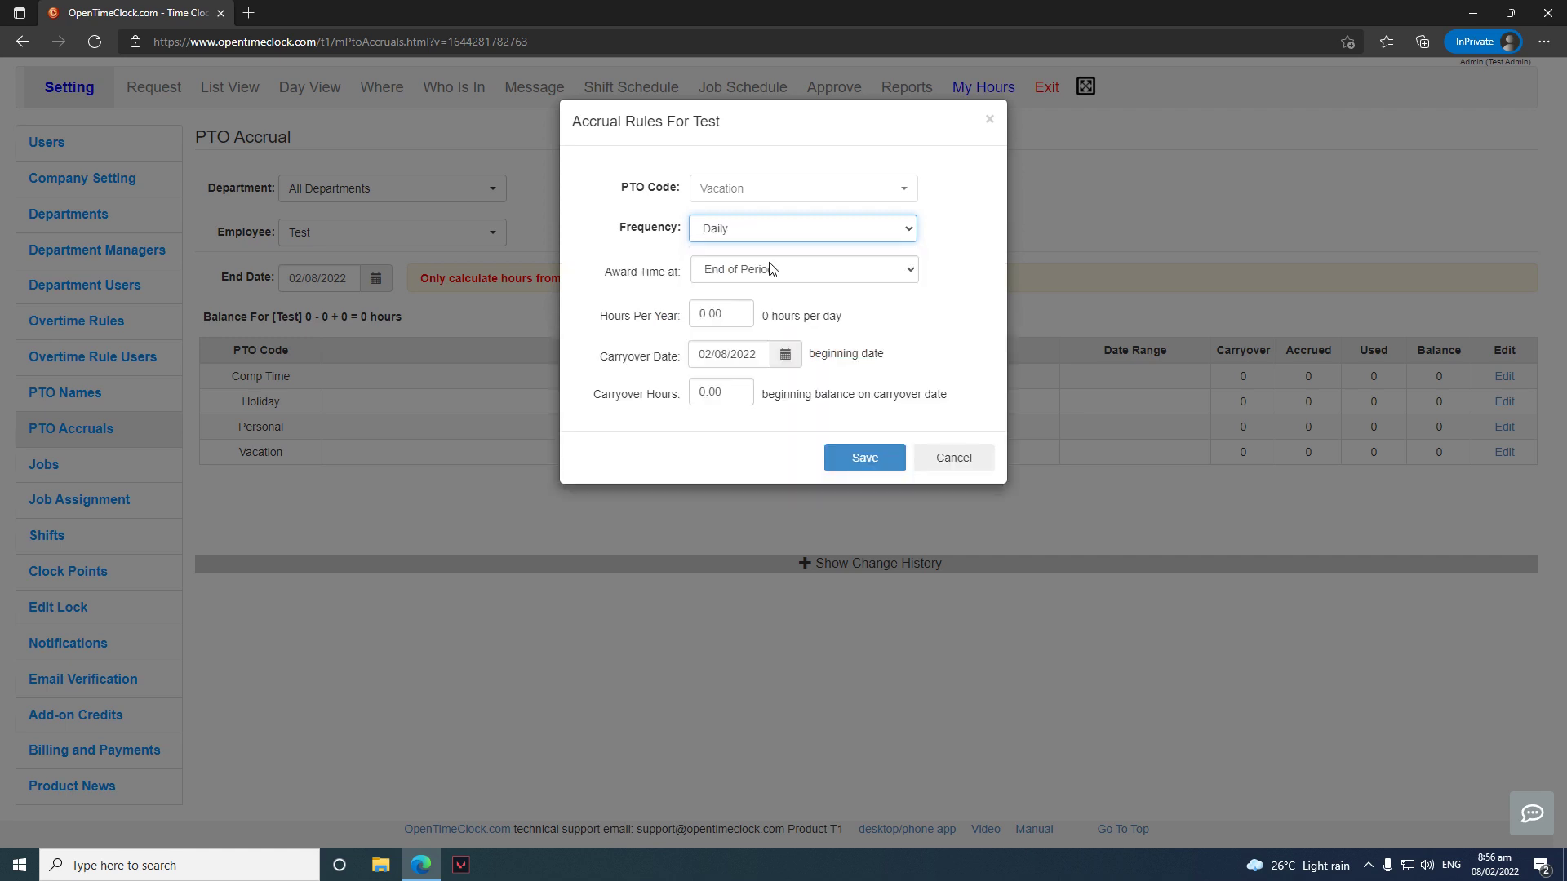
{"action": "left_click", "coordinate": [706, 310]}
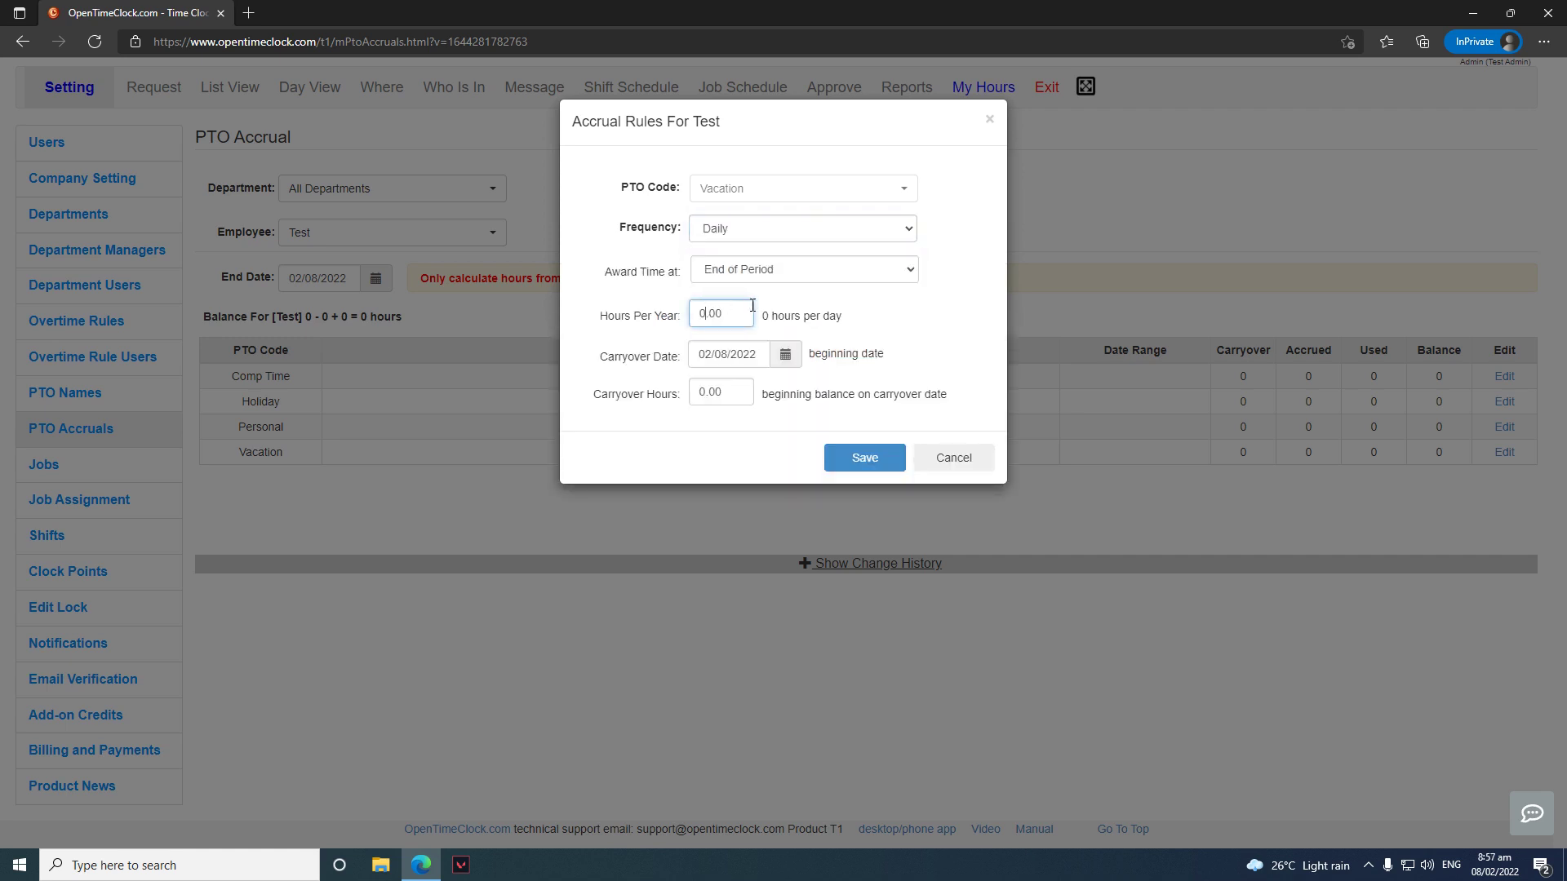
{"action": "key", "text": "BackSpace"}
{"action": "type", "text": "90"}
{"action": "left_click", "coordinate": [913, 313]}
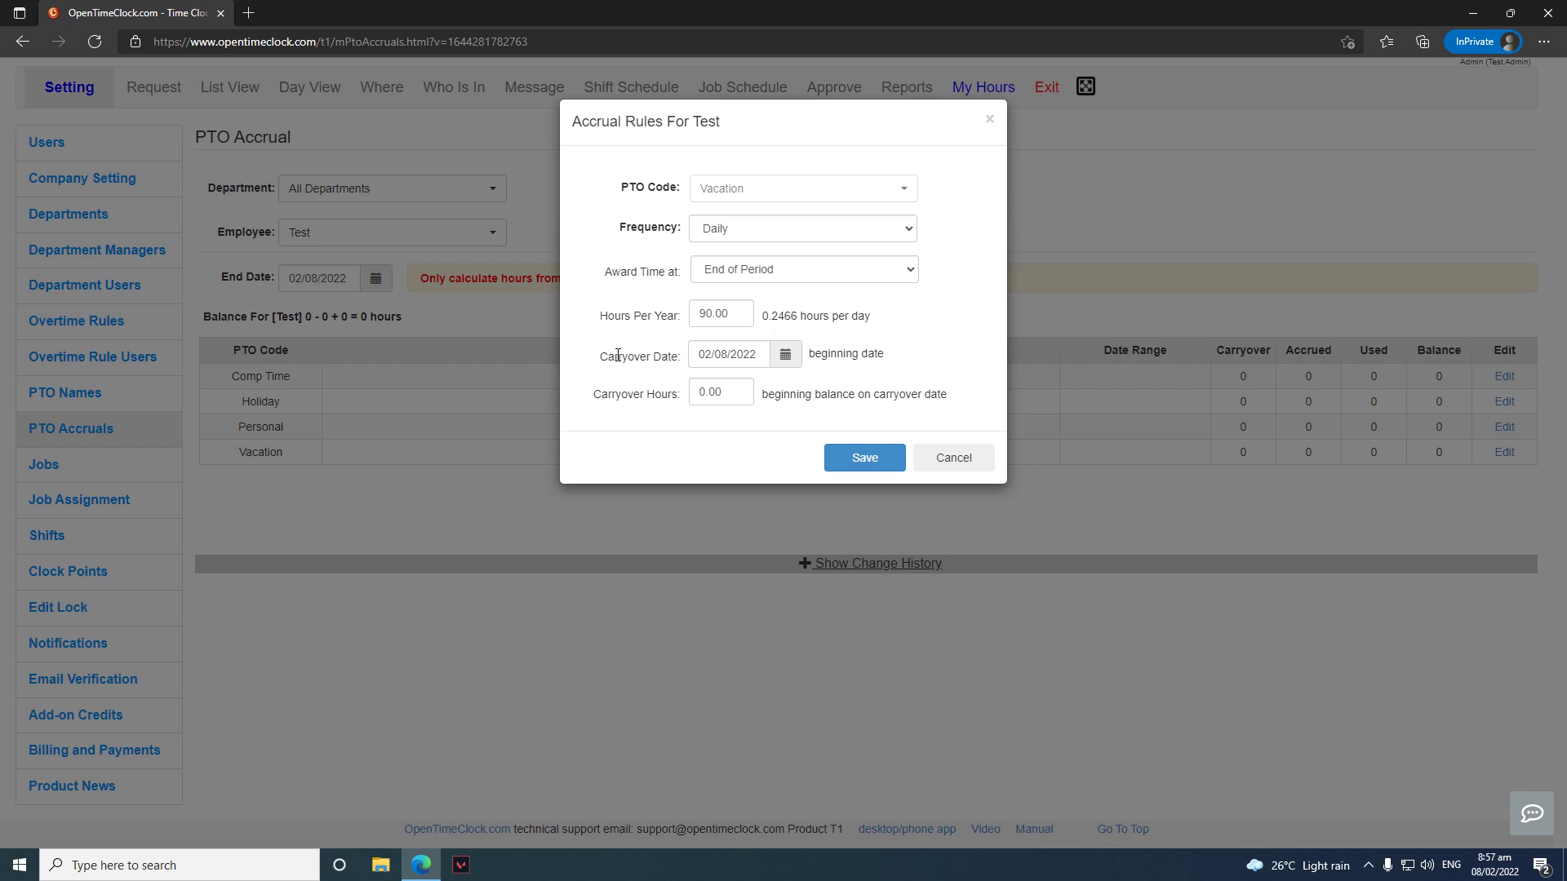
- Set the rule's carryover date to 01/01/2022 and save the Vacation accrual rule
{"action": "left_click_drag", "start_coordinate": [601, 357], "coordinate": [711, 326]}
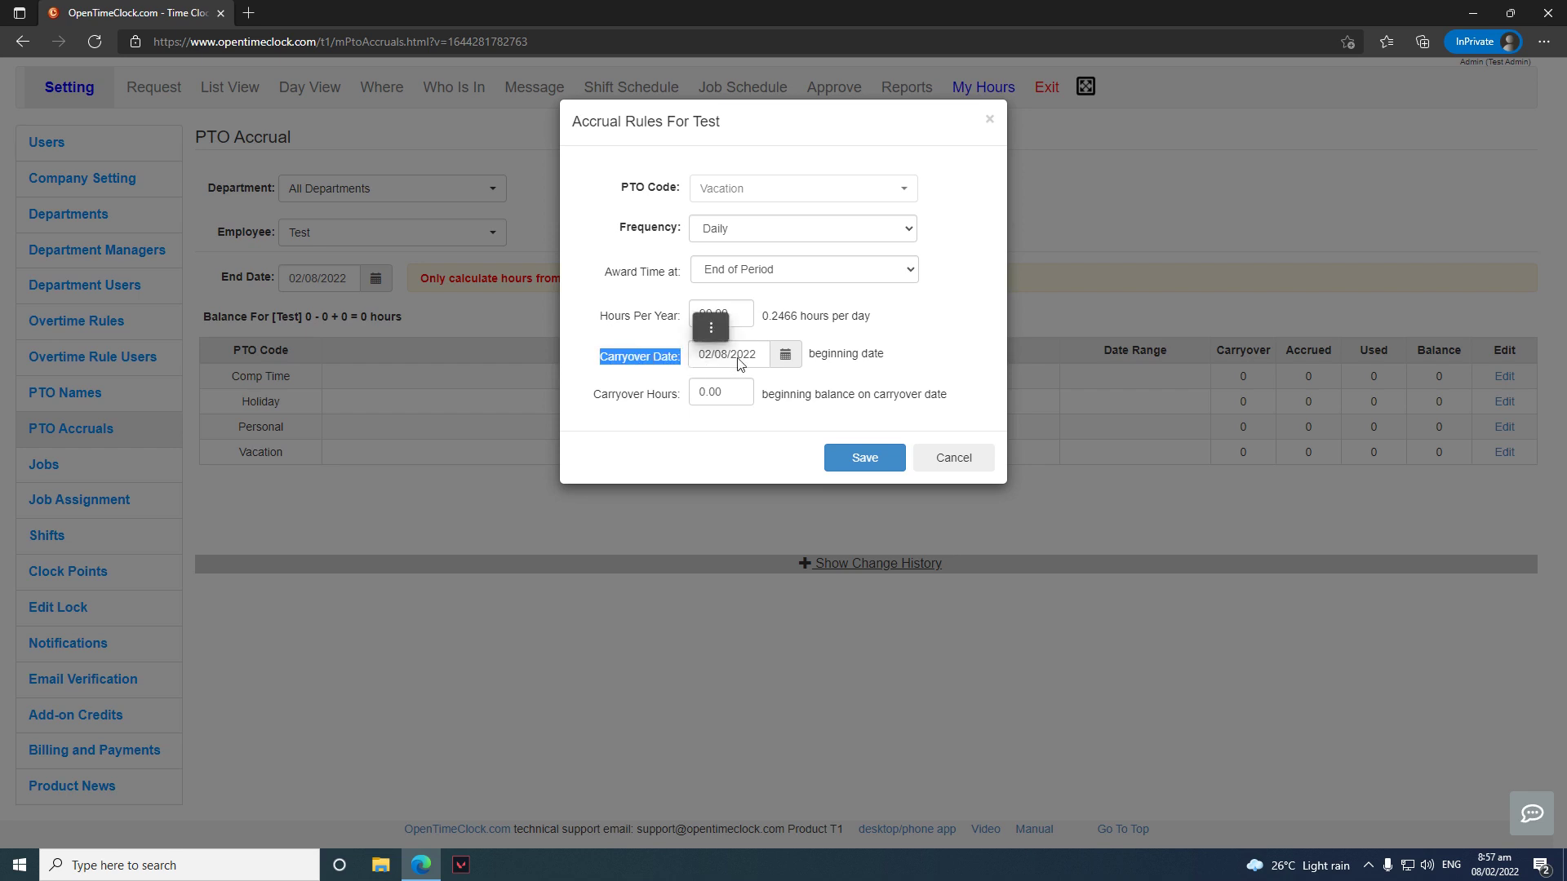
{"action": "left_click", "coordinate": [785, 357]}
{"action": "left_click", "coordinate": [785, 377]}
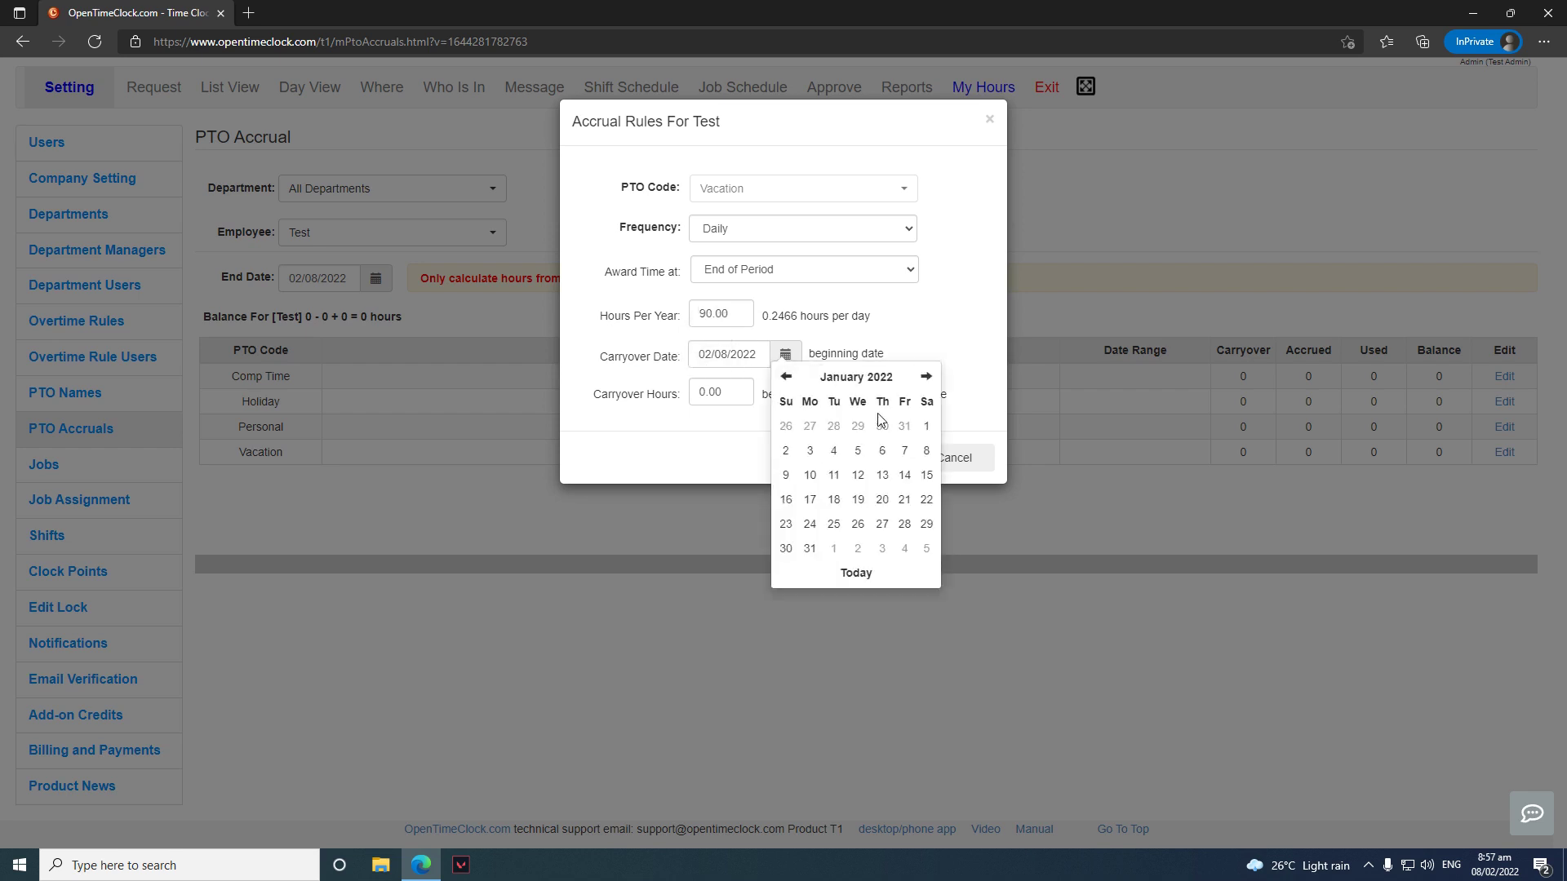
{"action": "left_click", "coordinate": [926, 426]}
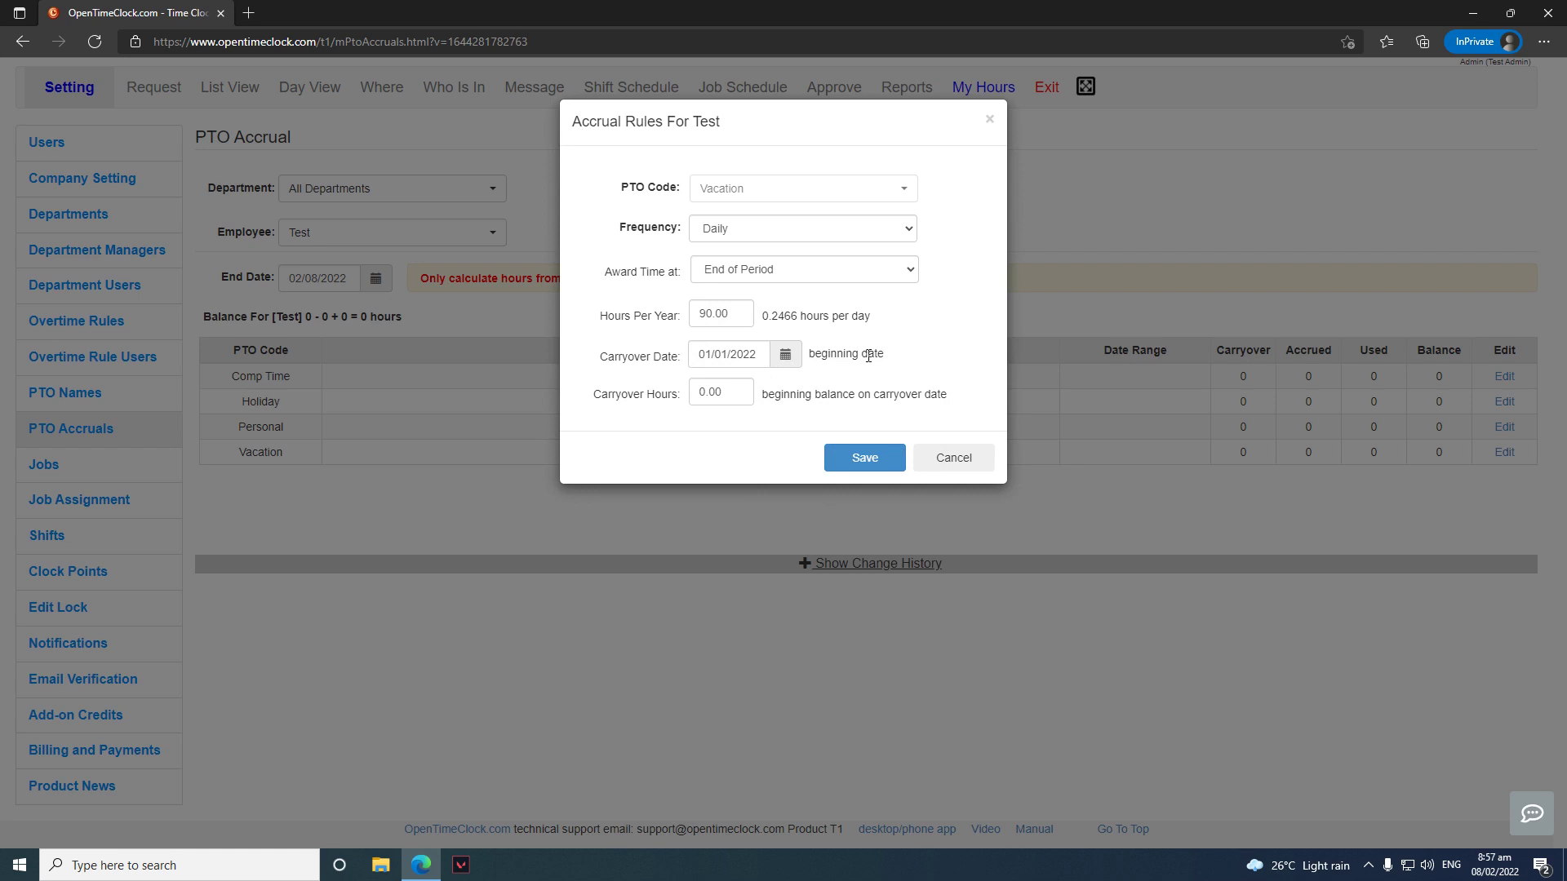
{"action": "left_click", "coordinate": [857, 461]}
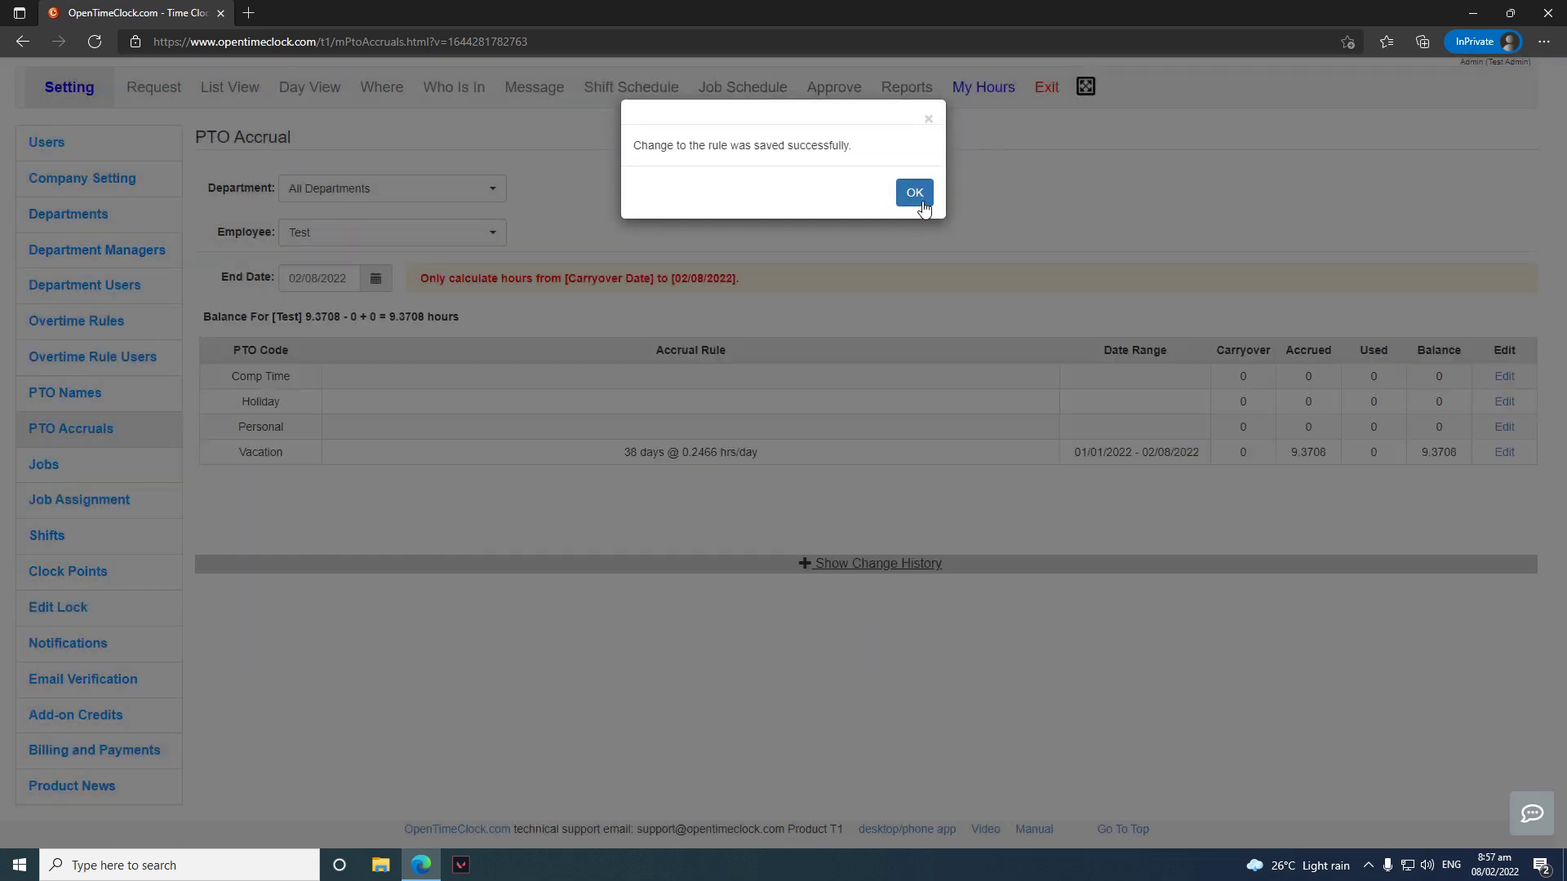
{"action": "left_click", "coordinate": [915, 194]}
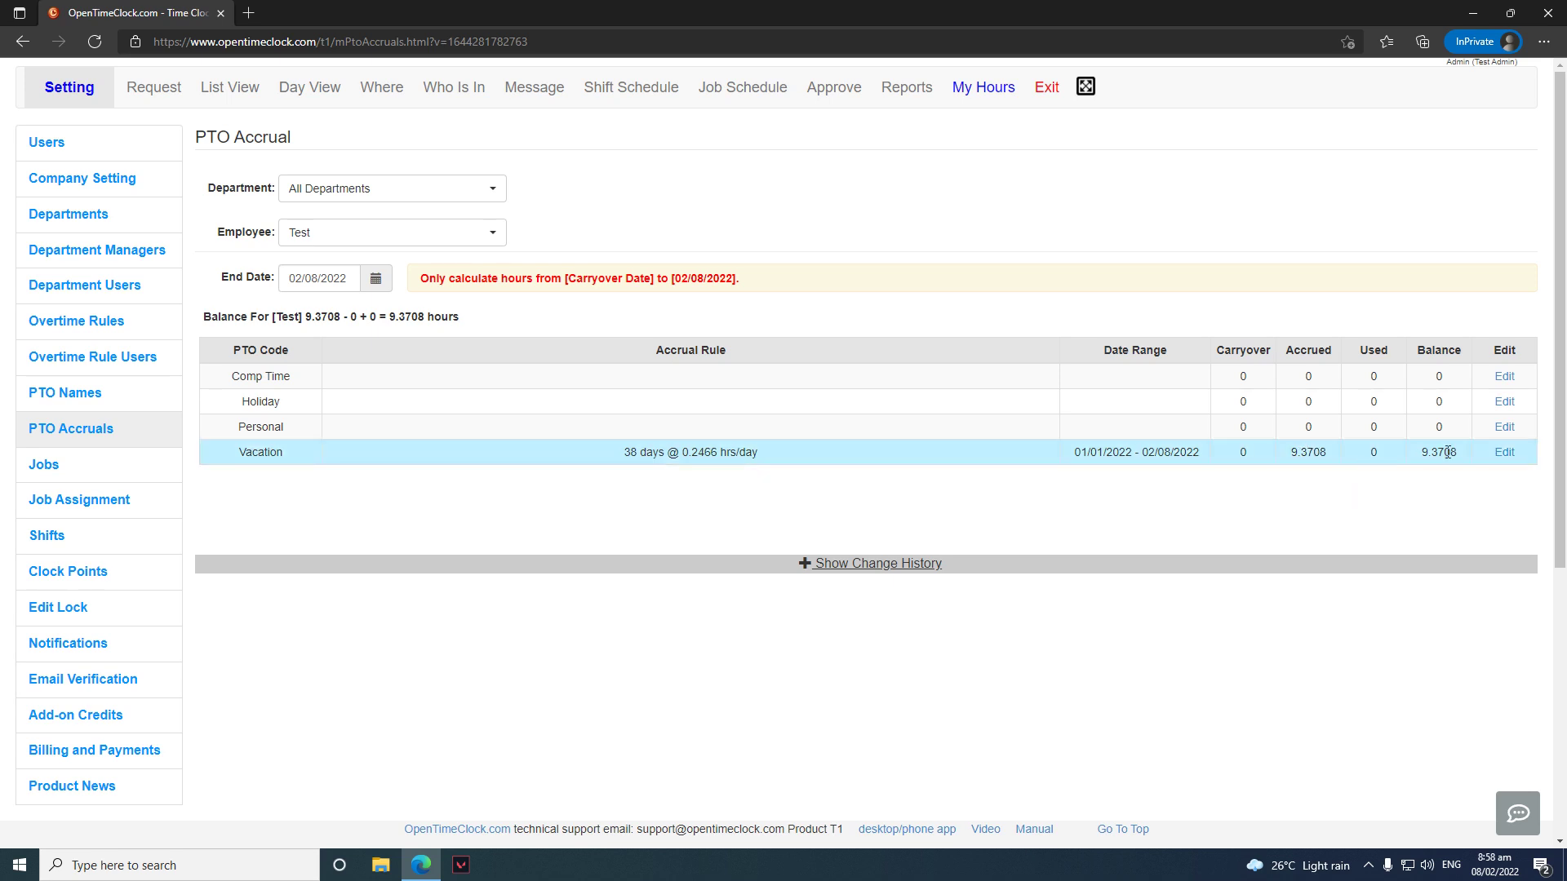
- Reopen the Vacation accrual rule, try the Monthly and Yearly Allotment frequencies, and set it to Based On Hours Worked
{"action": "left_click", "coordinate": [1503, 452]}
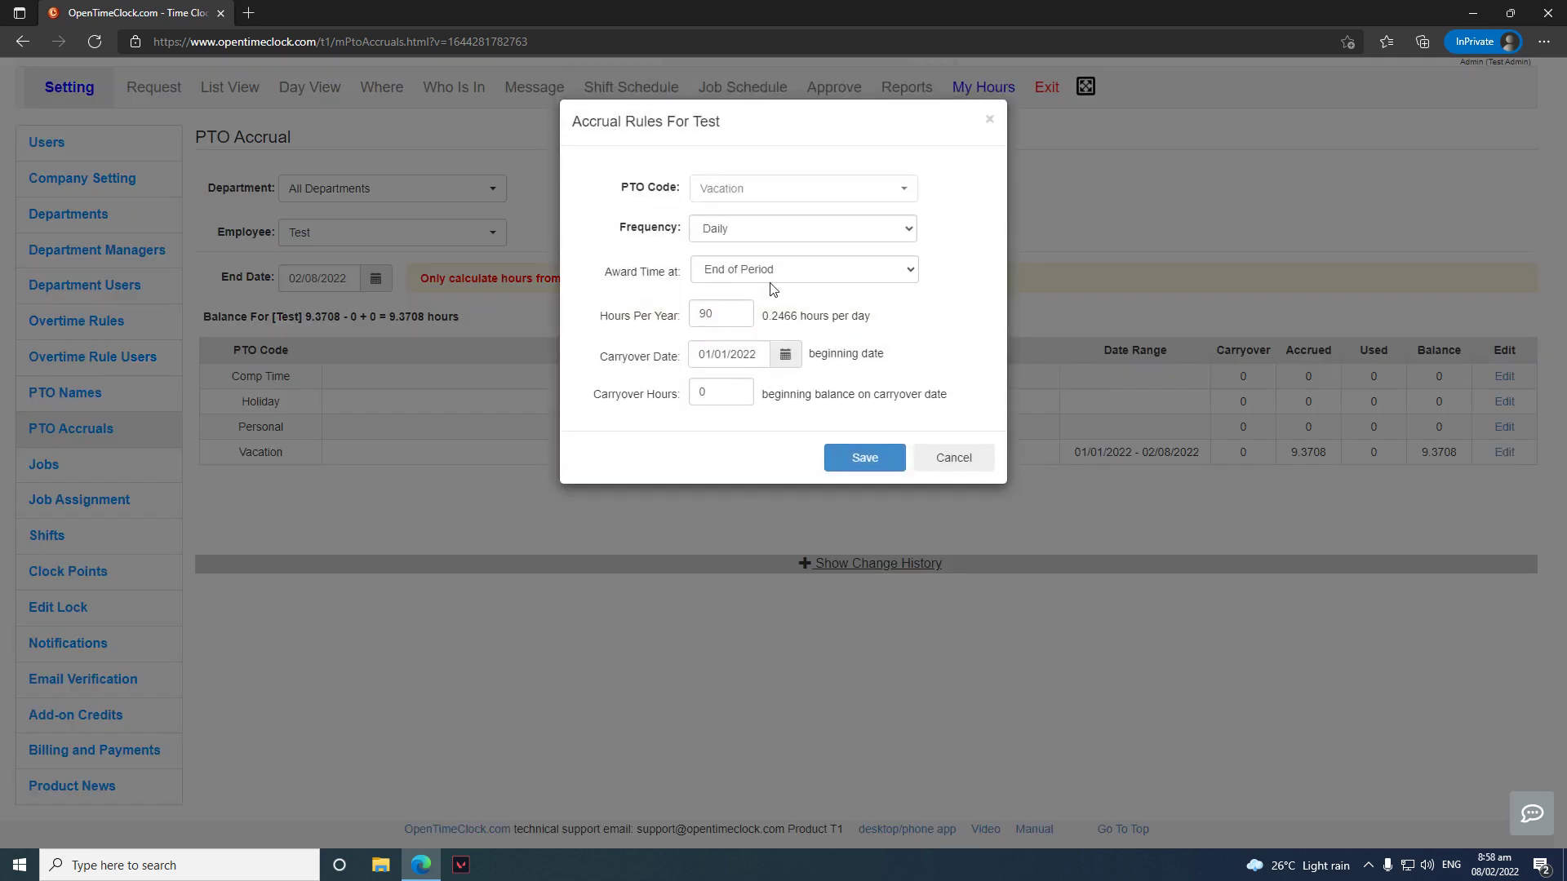
{"action": "left_click", "coordinate": [778, 233]}
{"action": "left_click", "coordinate": [765, 282]}
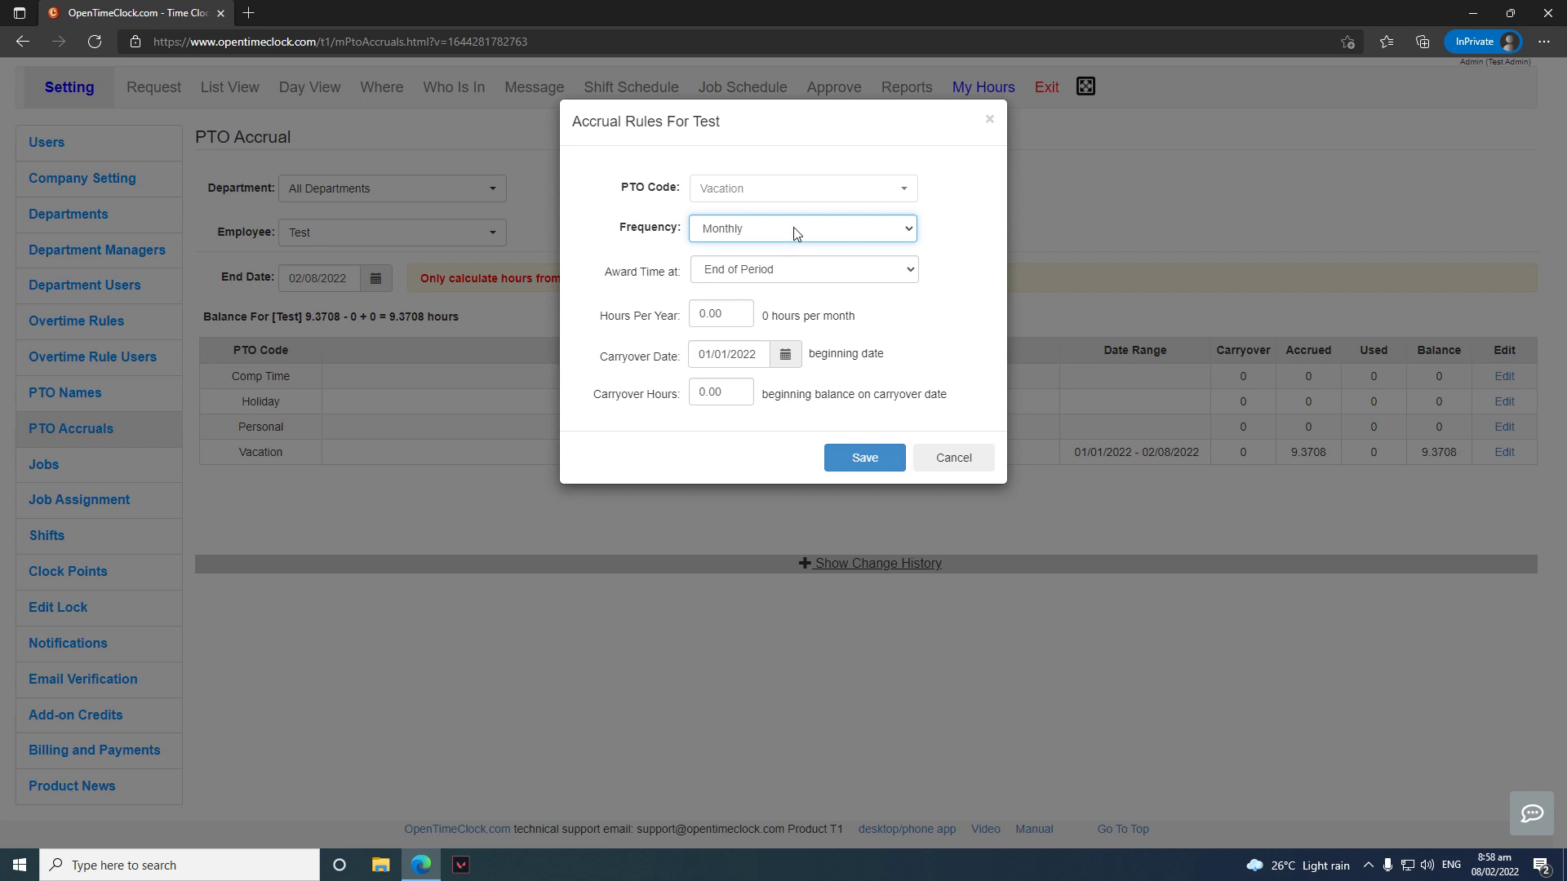
{"action": "left_click", "coordinate": [793, 229]}
{"action": "left_click", "coordinate": [775, 297]}
{"action": "left_click", "coordinate": [807, 231]}
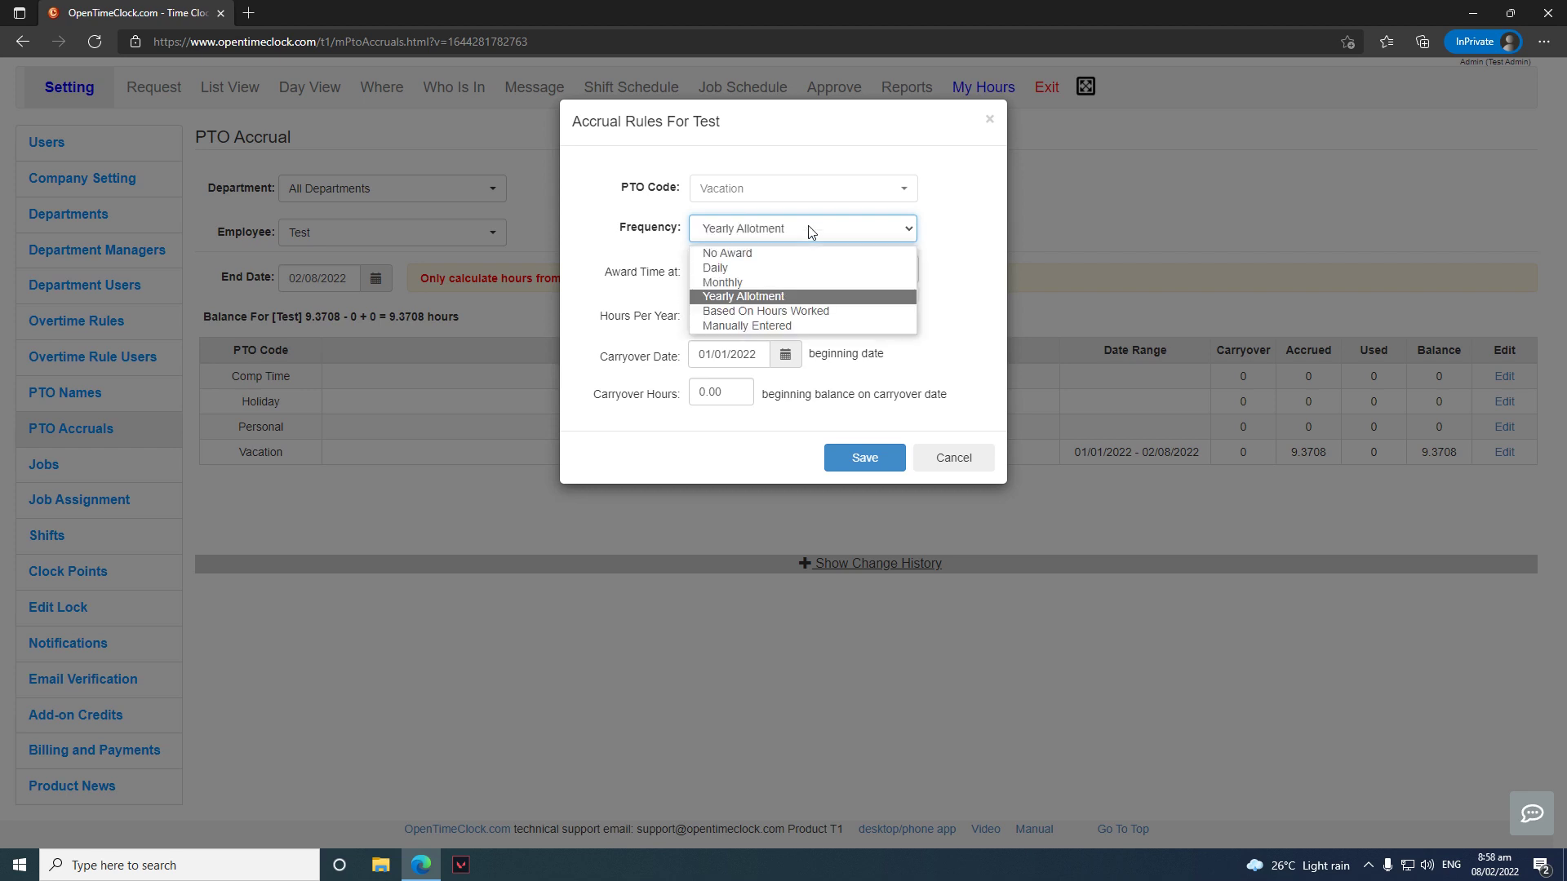
{"action": "left_click", "coordinate": [826, 311]}
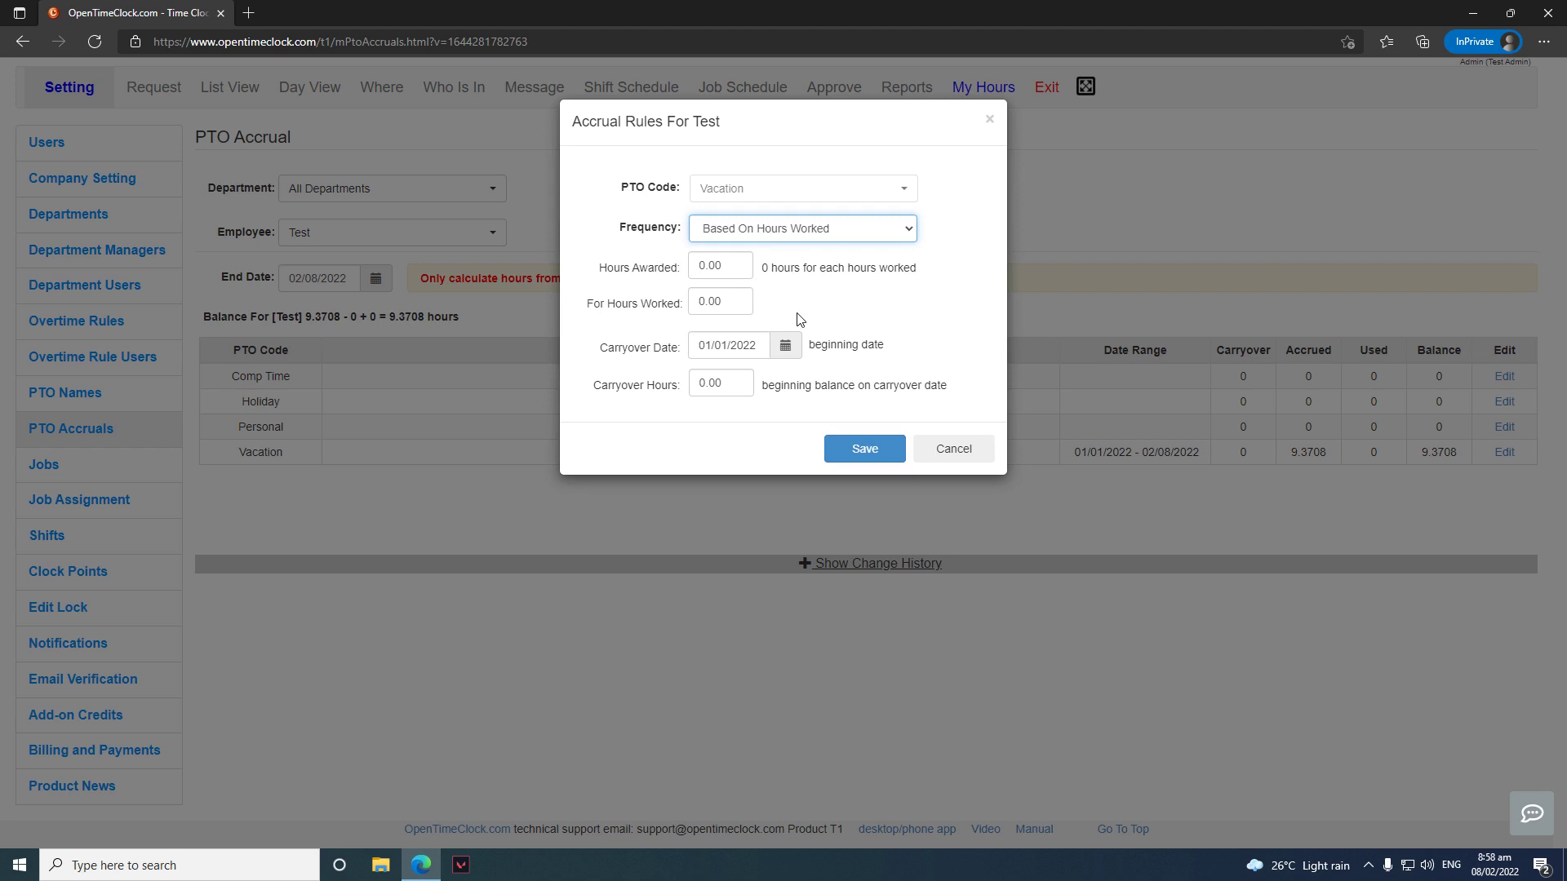
- Award 2 hours for every 40 hours worked and save the Vacation accrual rule
{"action": "left_click", "coordinate": [707, 264]}
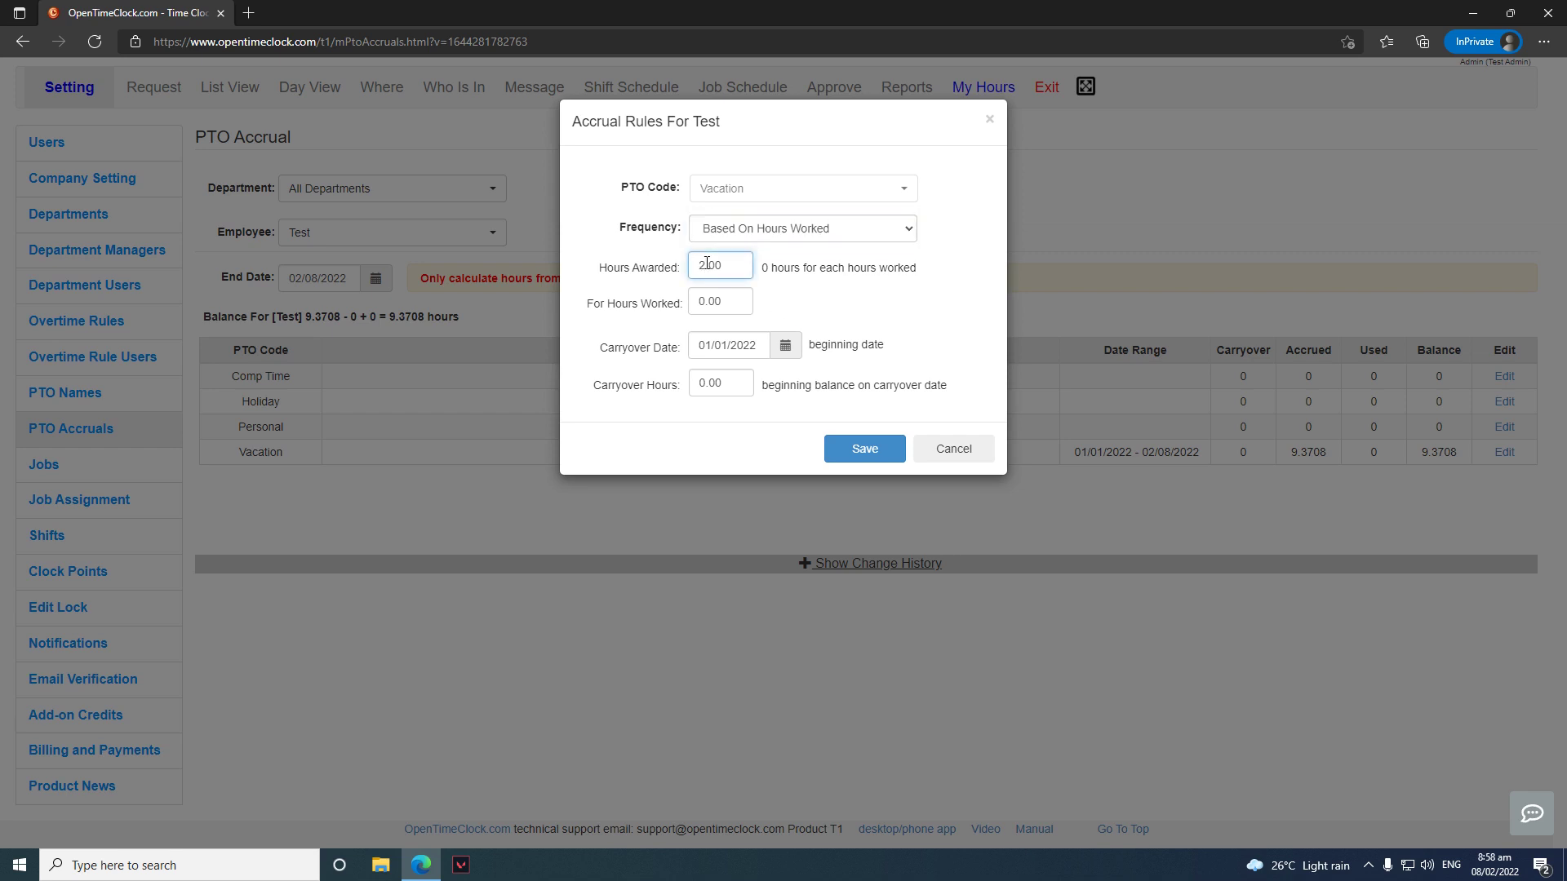
{"action": "left_click", "coordinate": [707, 303]}
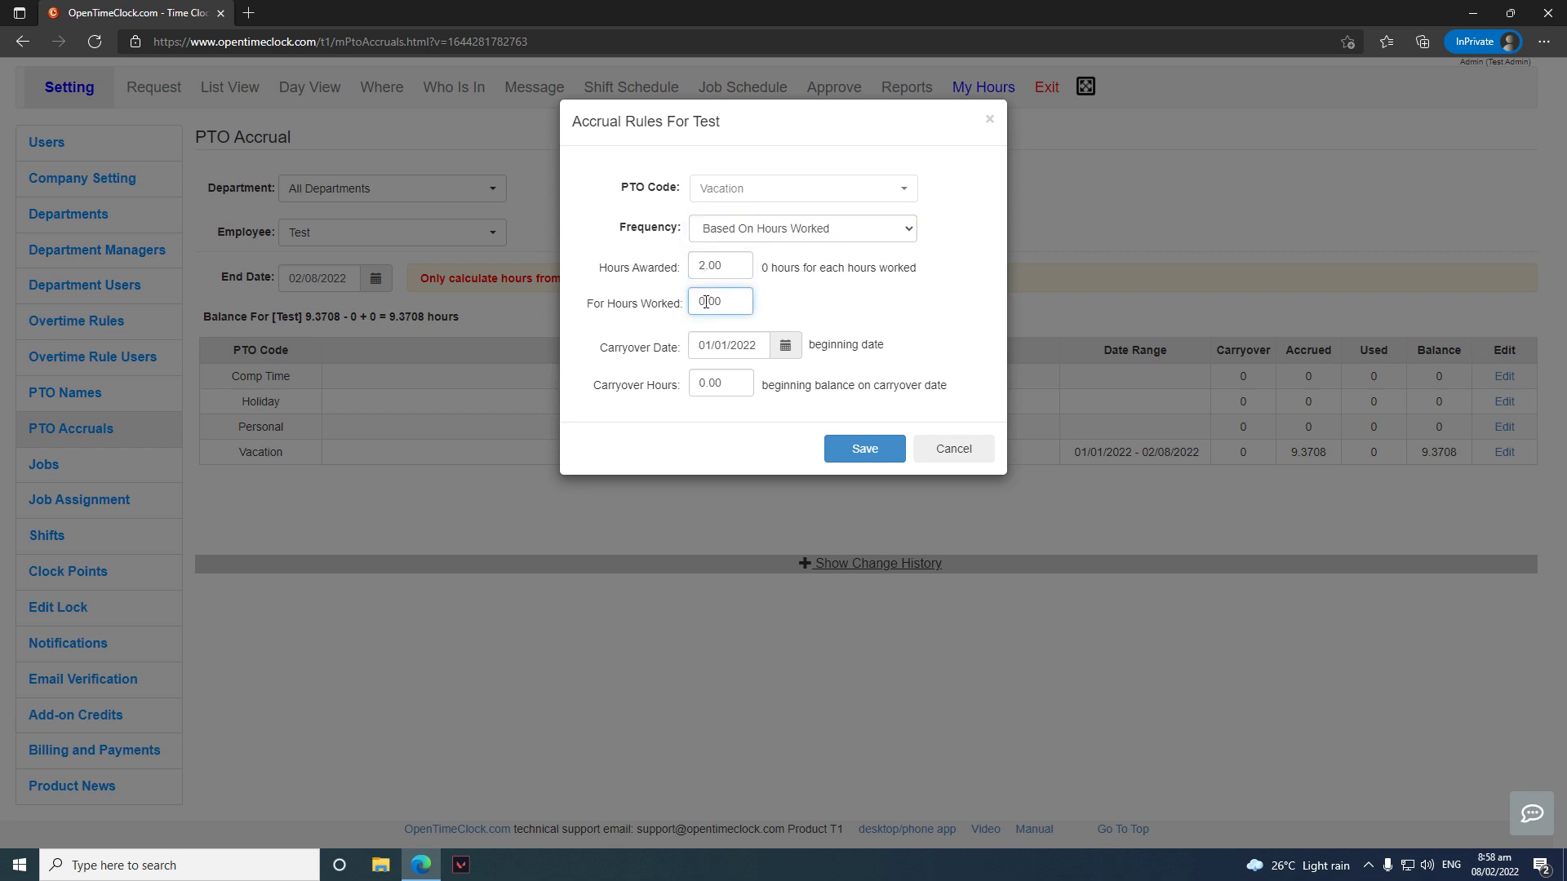
{"action": "key", "text": "BackSpace"}
{"action": "type", "text": "40"}
{"action": "left_click", "coordinate": [814, 322]}
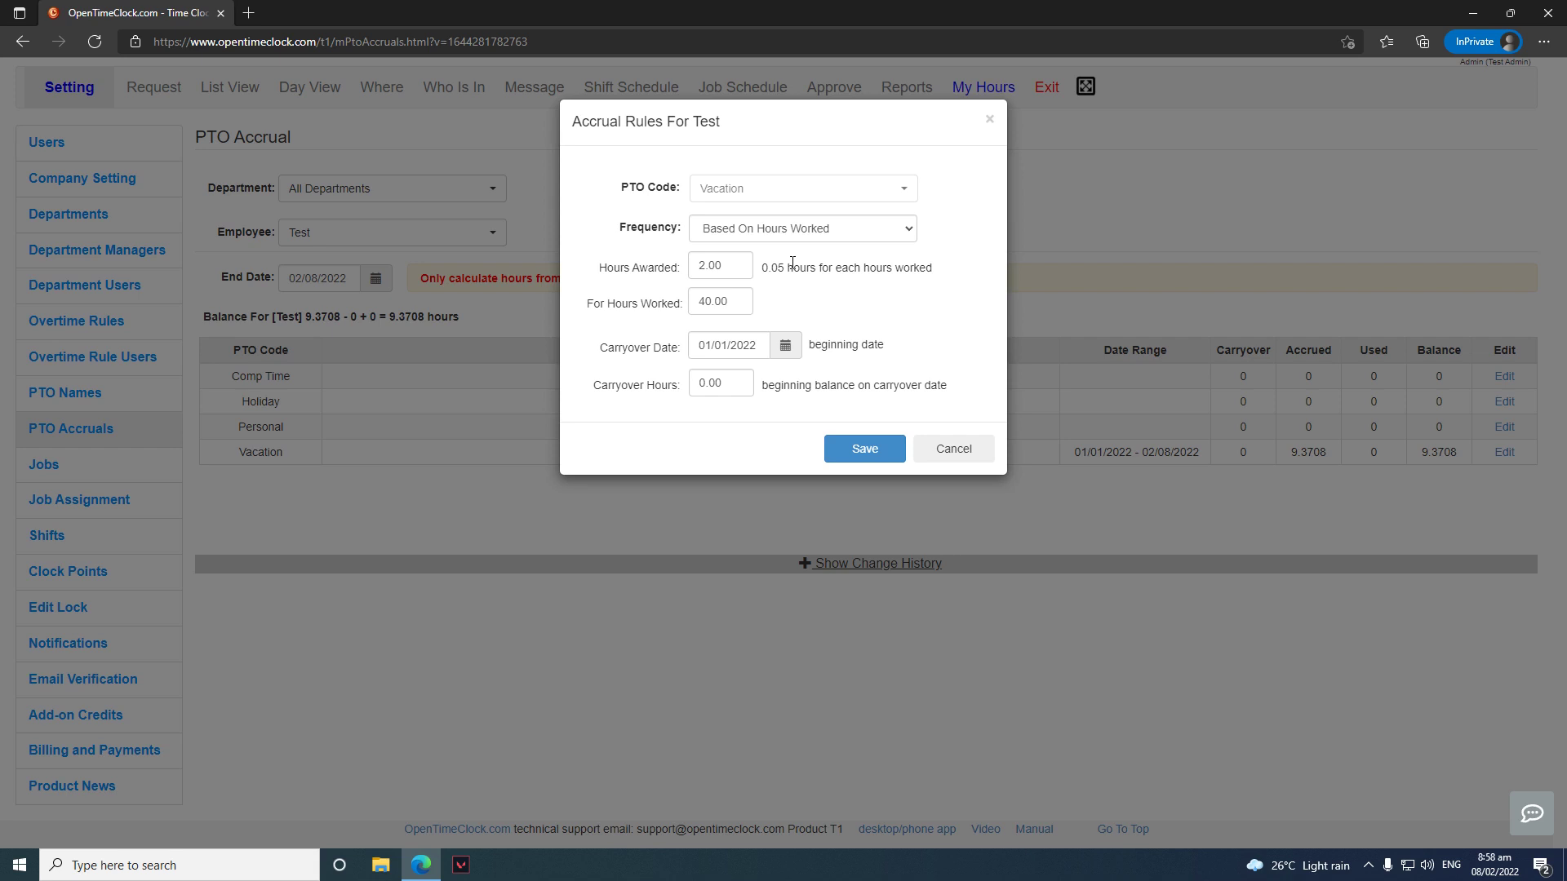
{"action": "left_click", "coordinate": [859, 449]}
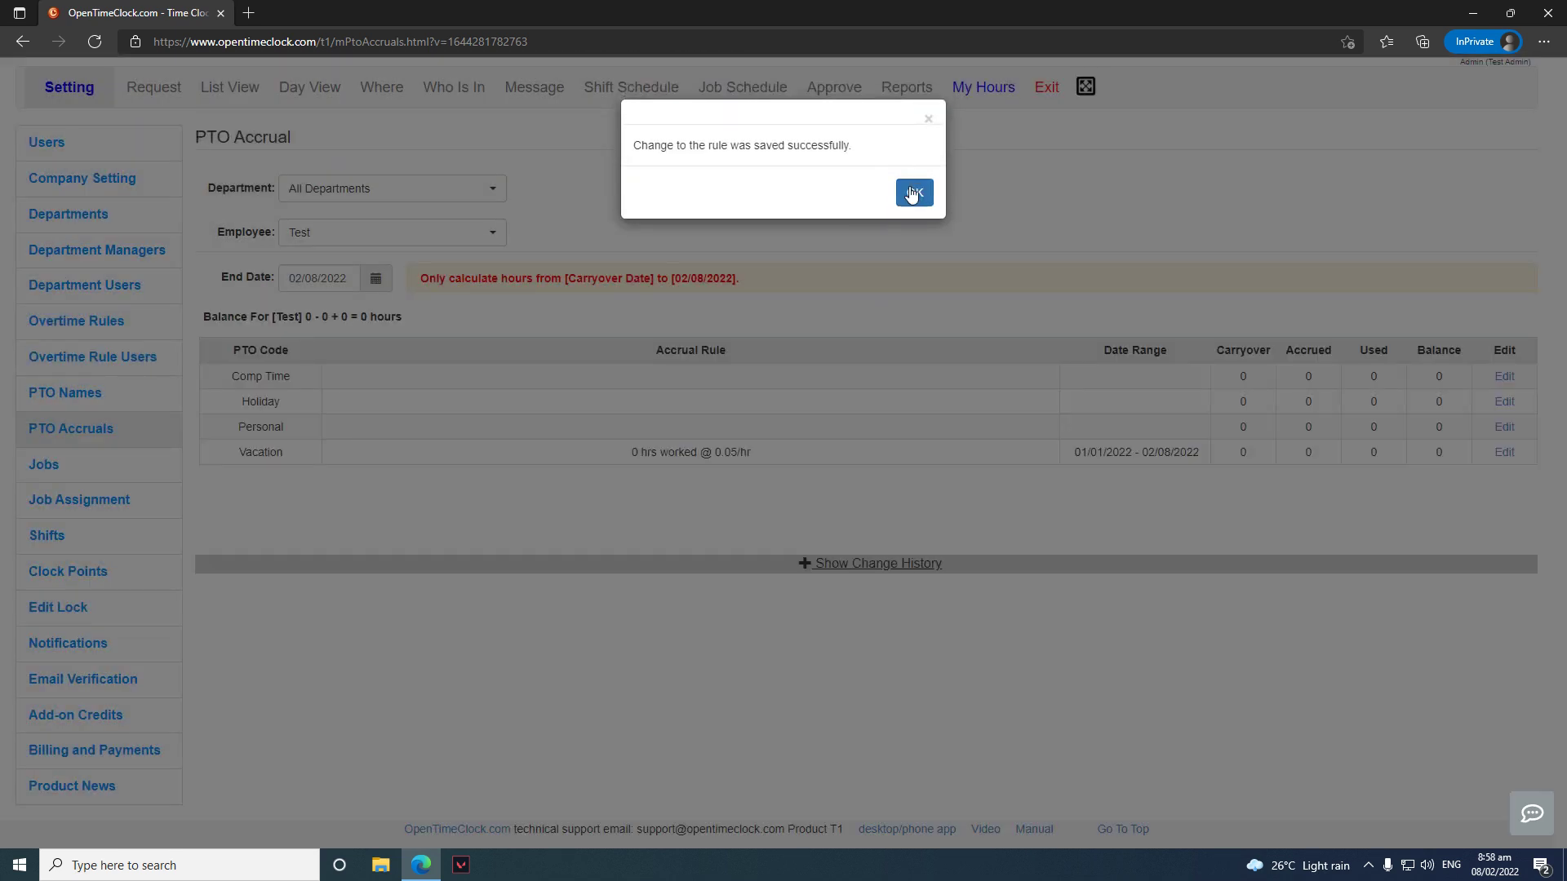
- Set the frequency of Test's Vacation accrual rule to Manually Entered and open the management of its hours
{"action": "left_click", "coordinate": [914, 183]}
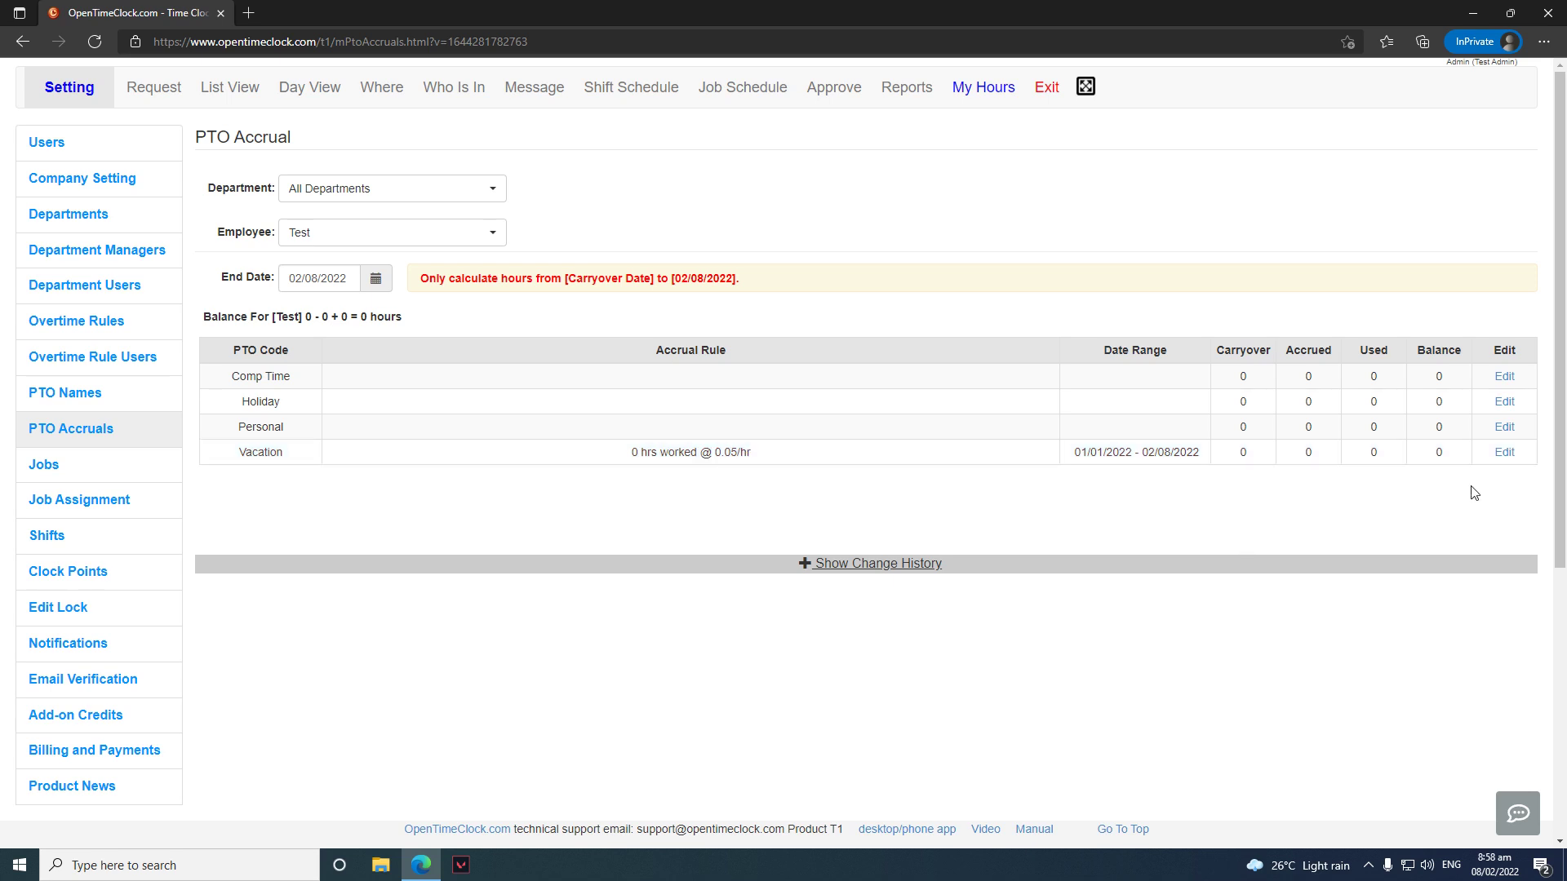
{"action": "left_click", "coordinate": [1505, 454]}
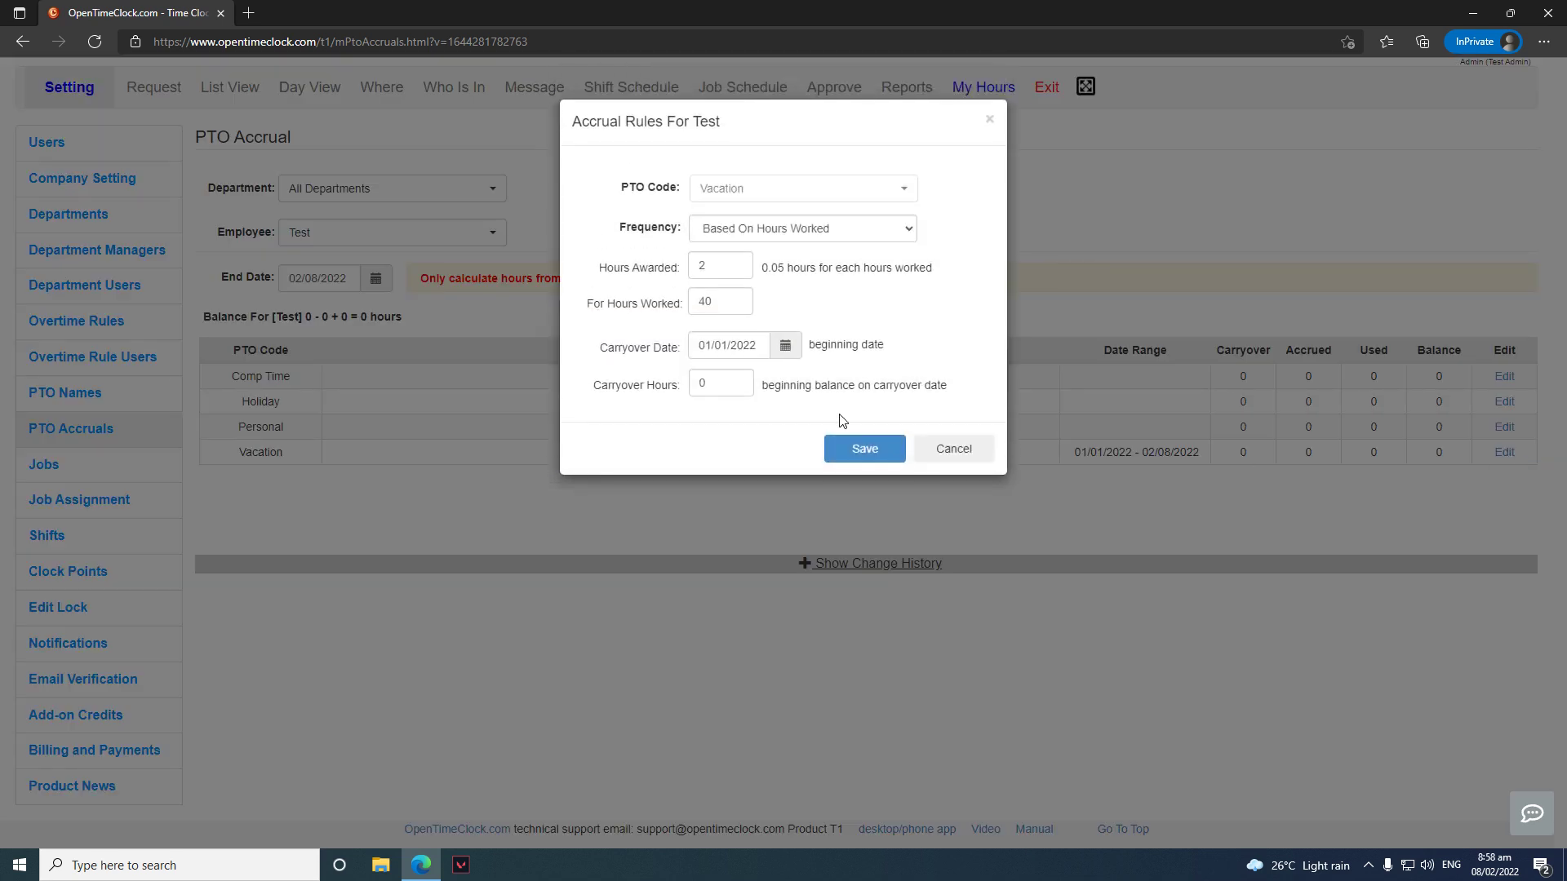
{"action": "left_click", "coordinate": [864, 236]}
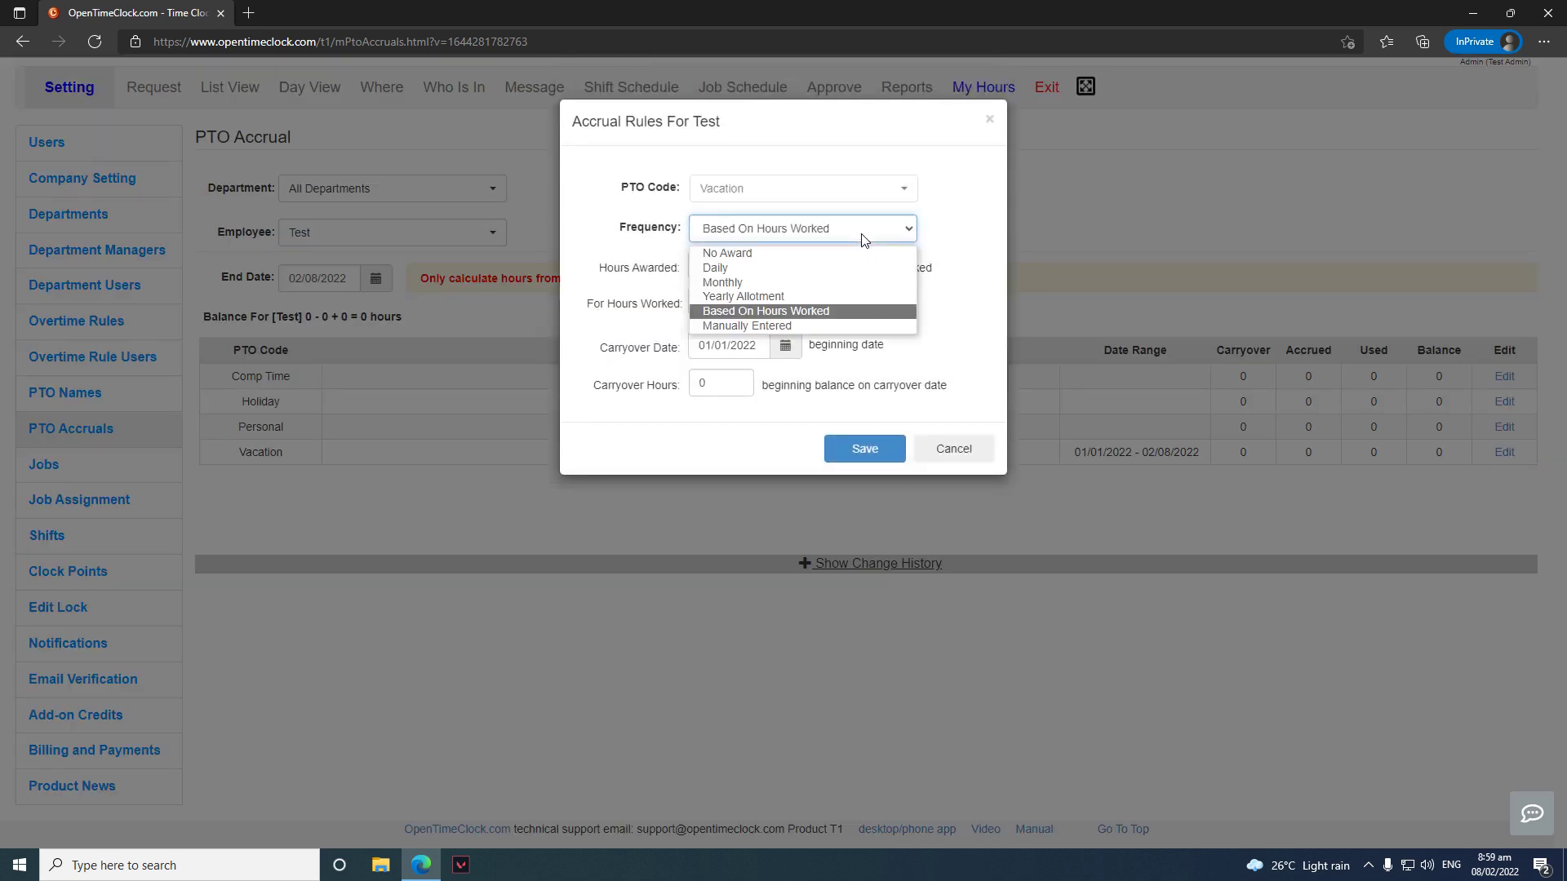
{"action": "left_click", "coordinate": [826, 326]}
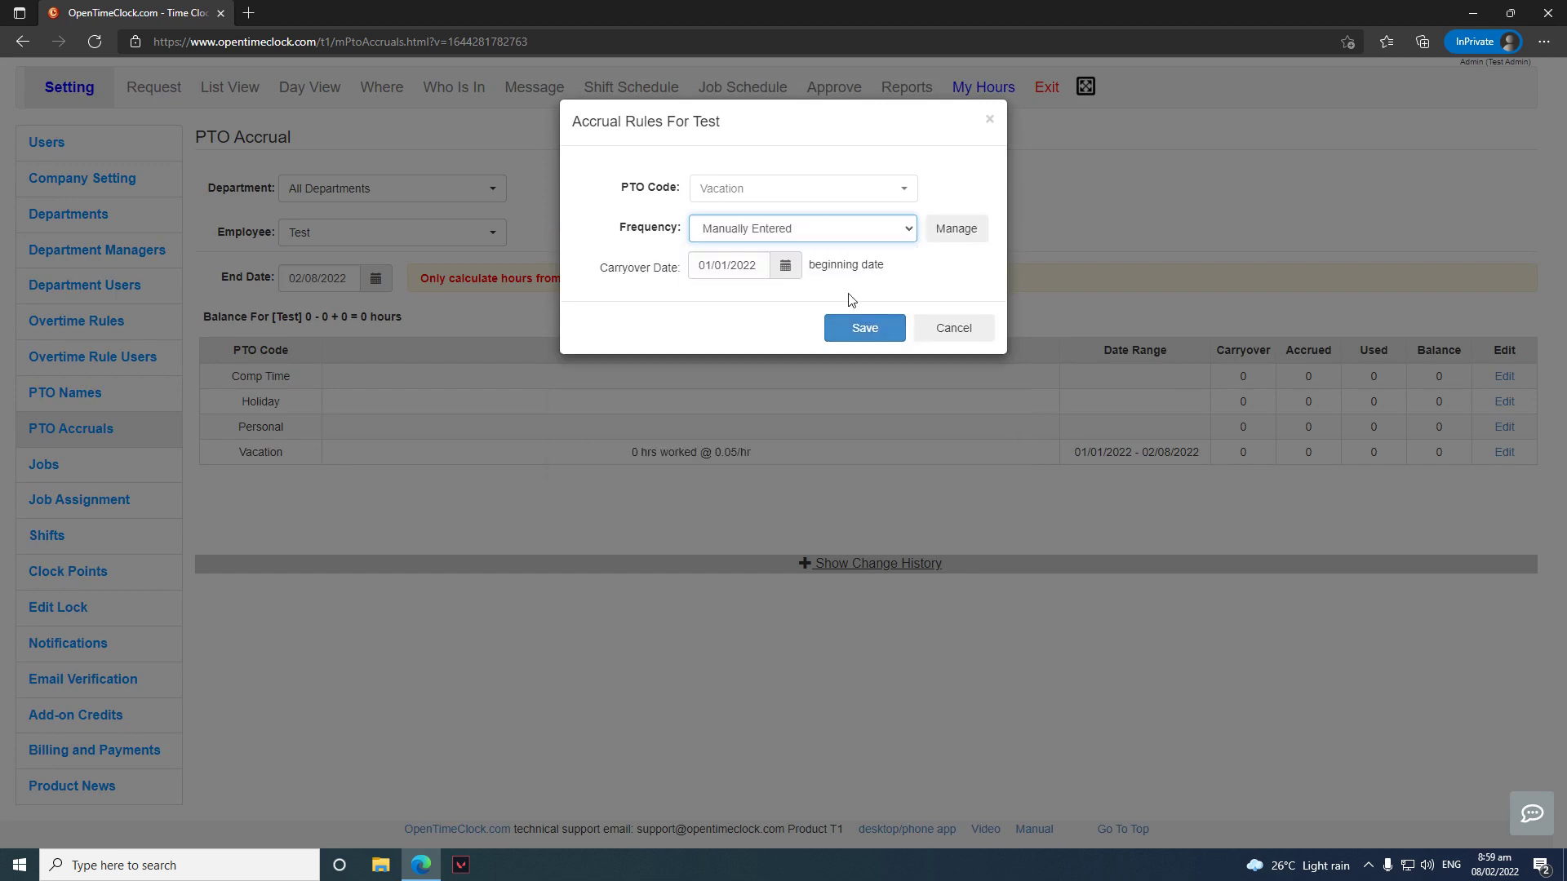
{"action": "left_click", "coordinate": [949, 245]}
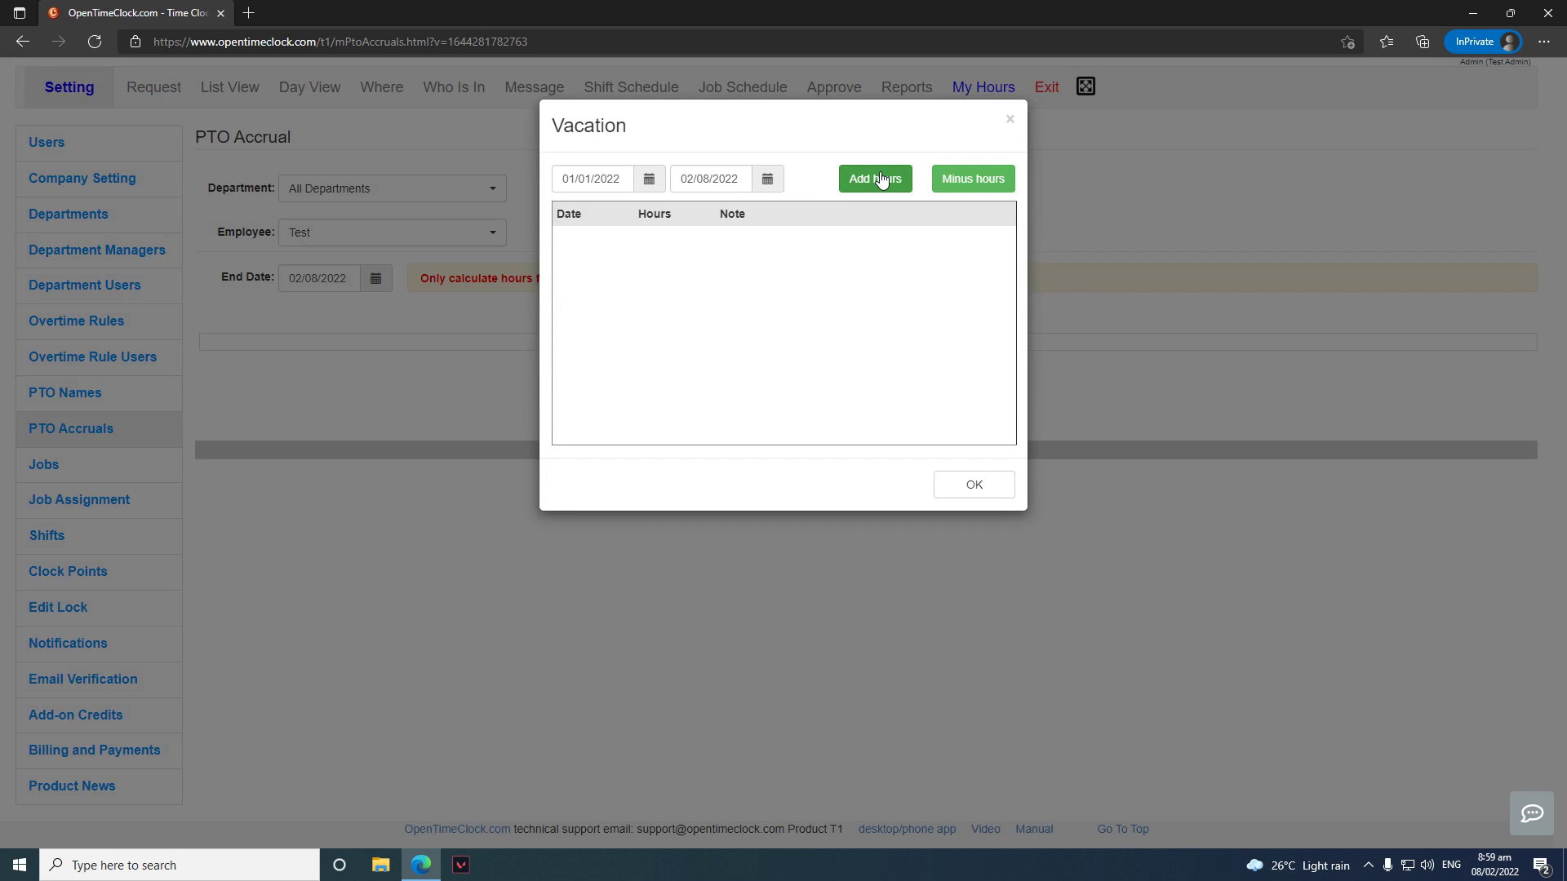
- Add 100 Vacation hours dated 02/08/2022 with the note "comp for hardwork"
{"action": "left_click", "coordinate": [881, 178]}
{"action": "left_click", "coordinate": [702, 241]}
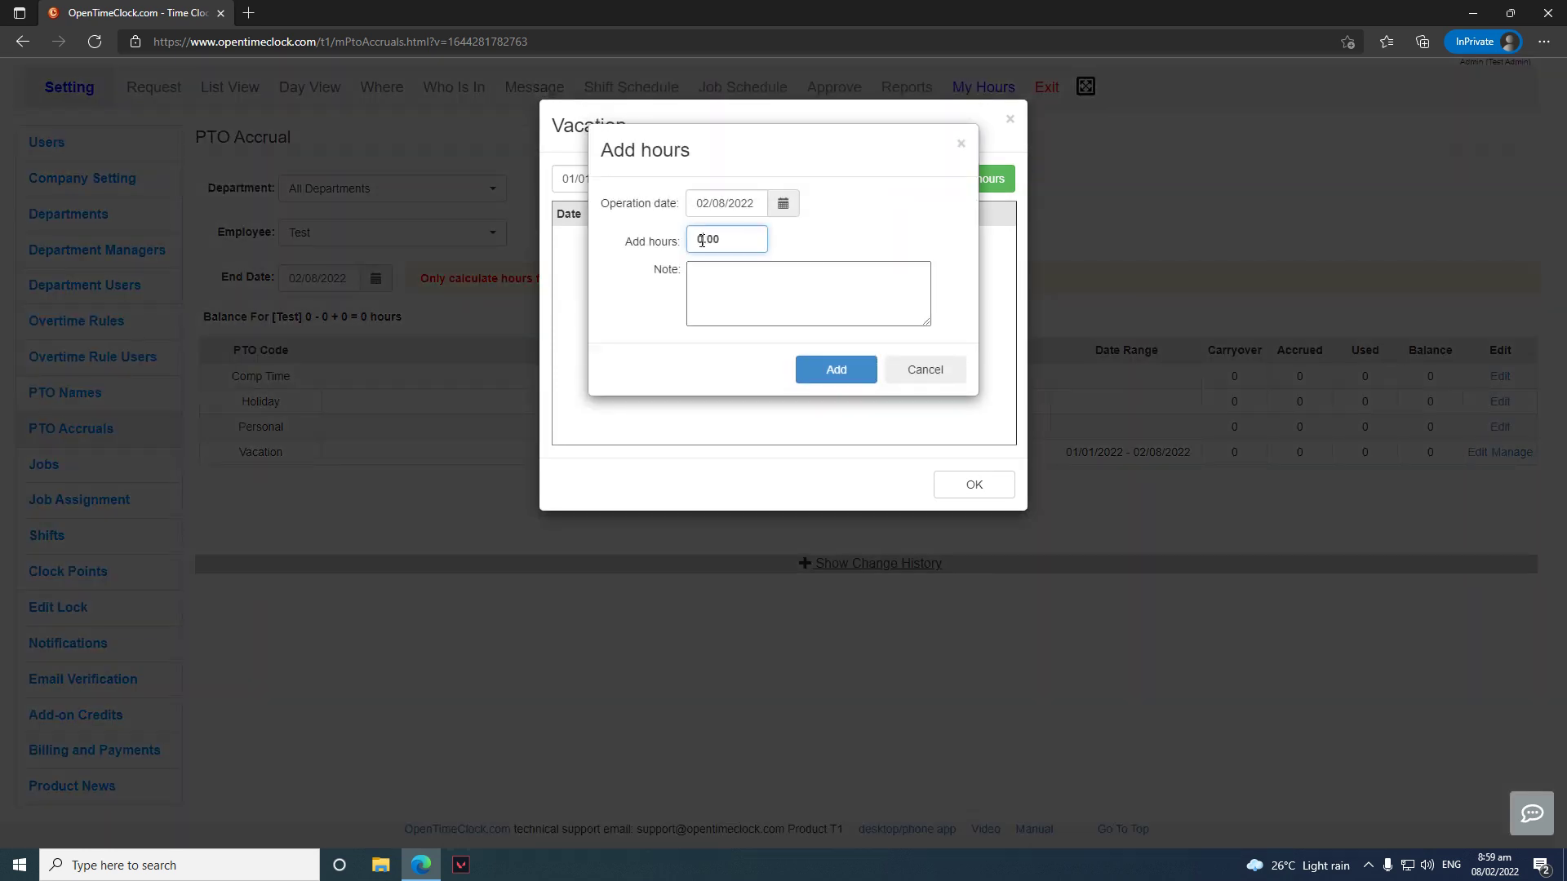
{"action": "type", "text": "10"}
{"action": "left_click", "coordinate": [737, 281]}
{"action": "type", "text": "comp"}
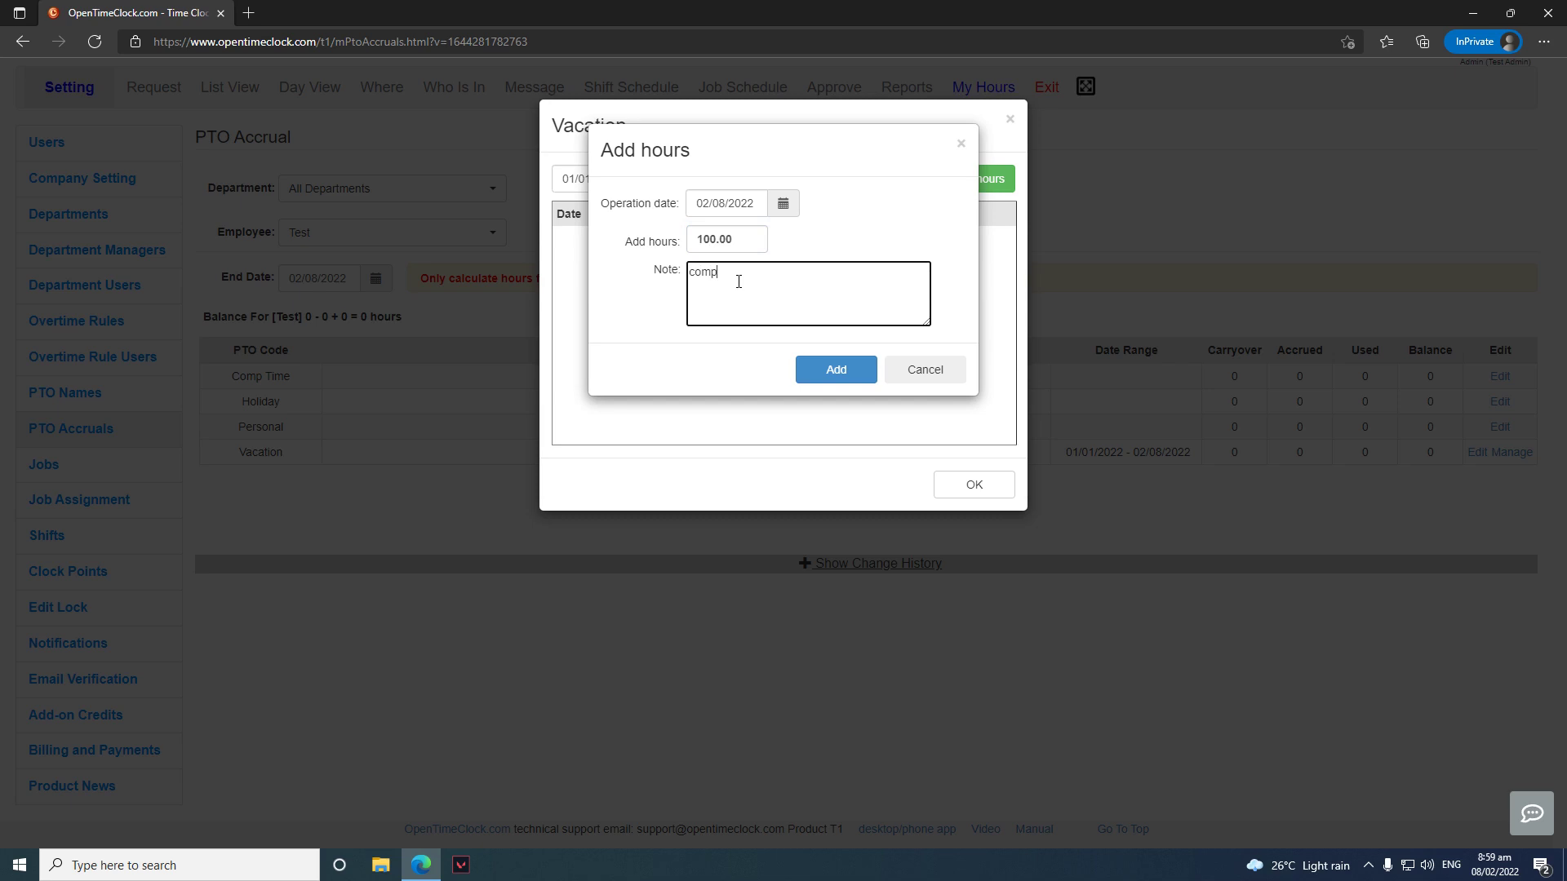
{"action": "type", "text": " for hardwork"}
{"action": "left_click", "coordinate": [825, 377]}
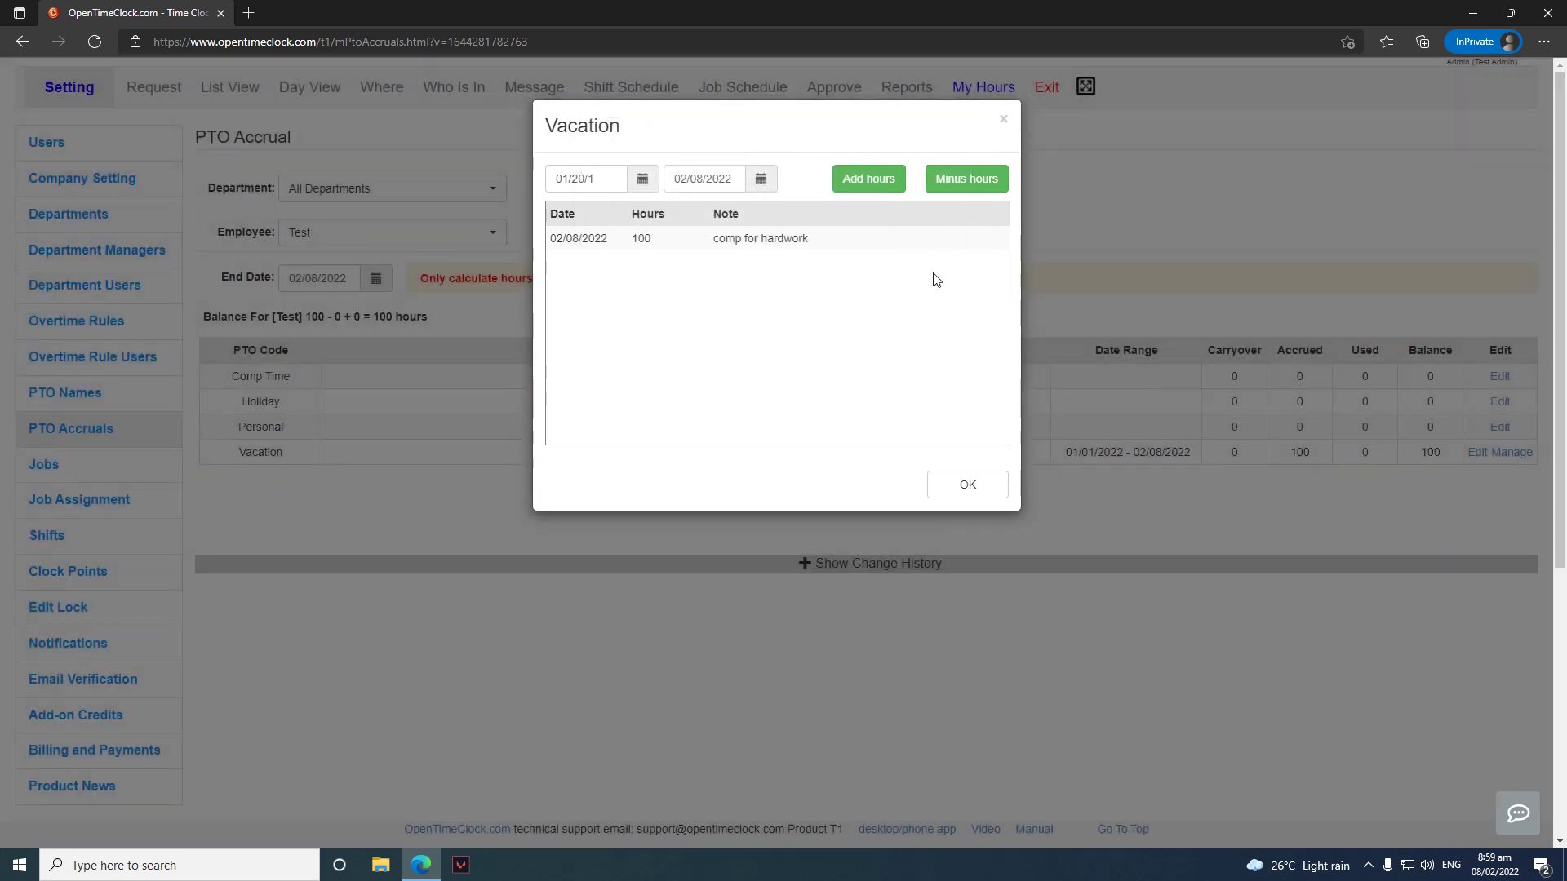
- Subtract 50 hours from the Vacation balance without a note and close the hours list
{"action": "left_click", "coordinate": [981, 184]}
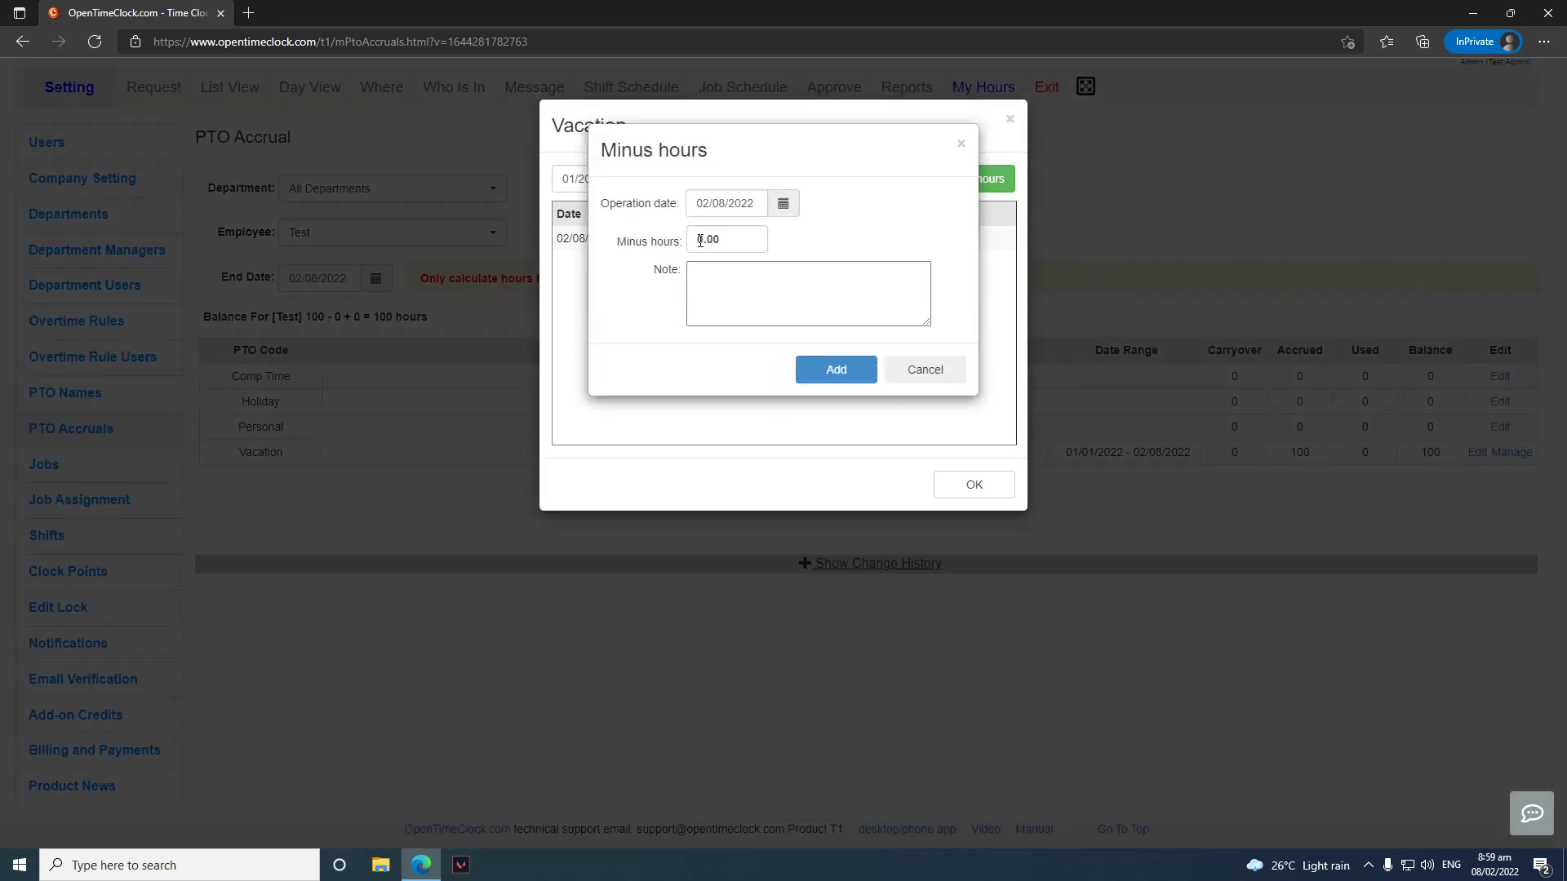
{"action": "left_click", "coordinate": [699, 240]}
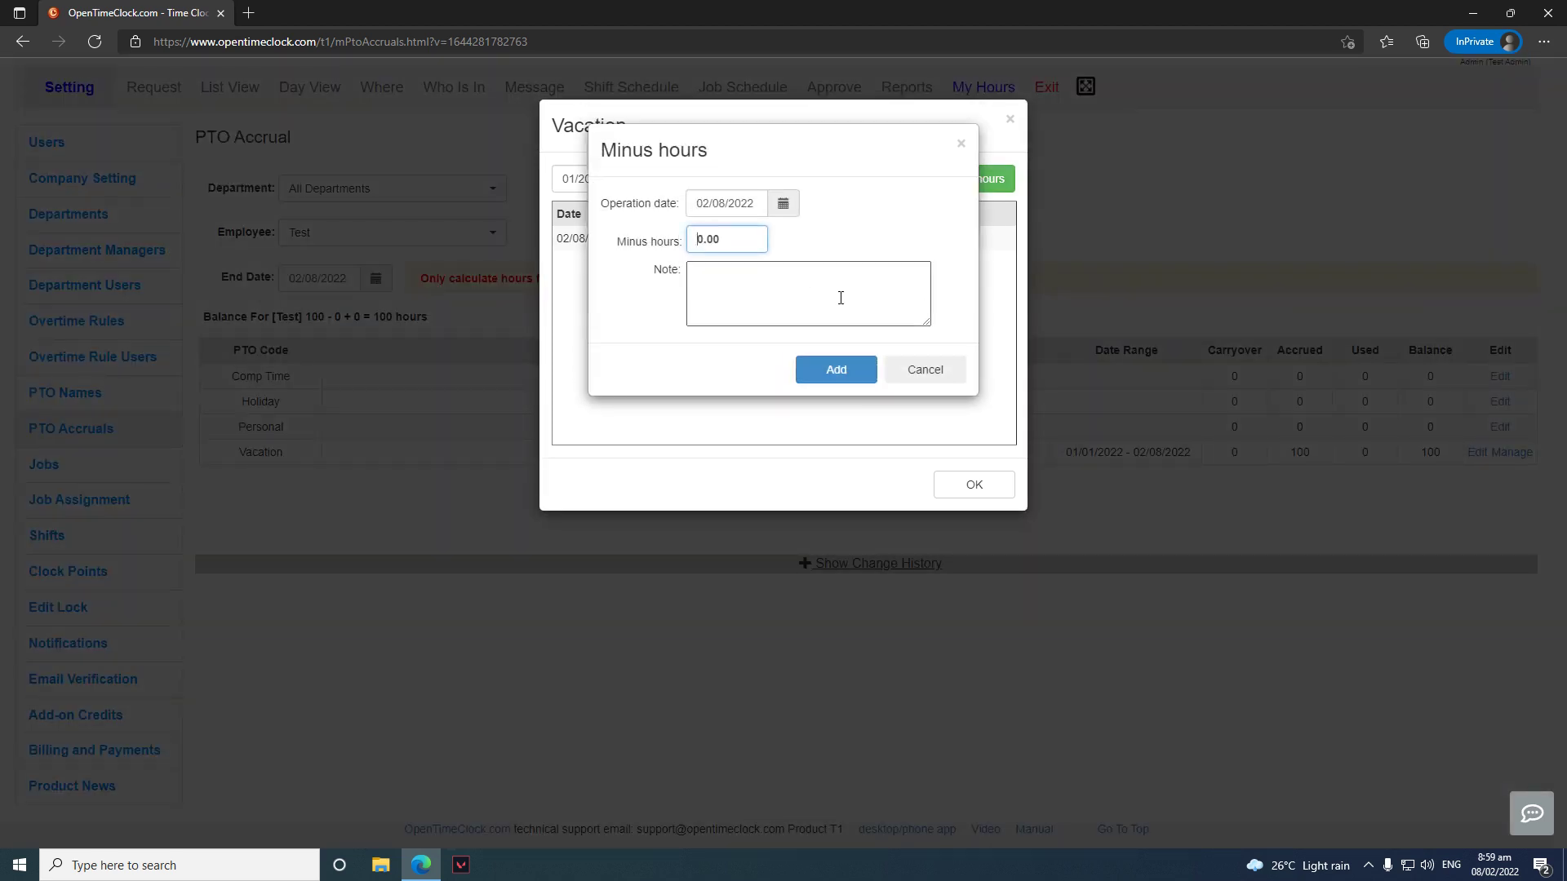
{"action": "type", "text": "5"}
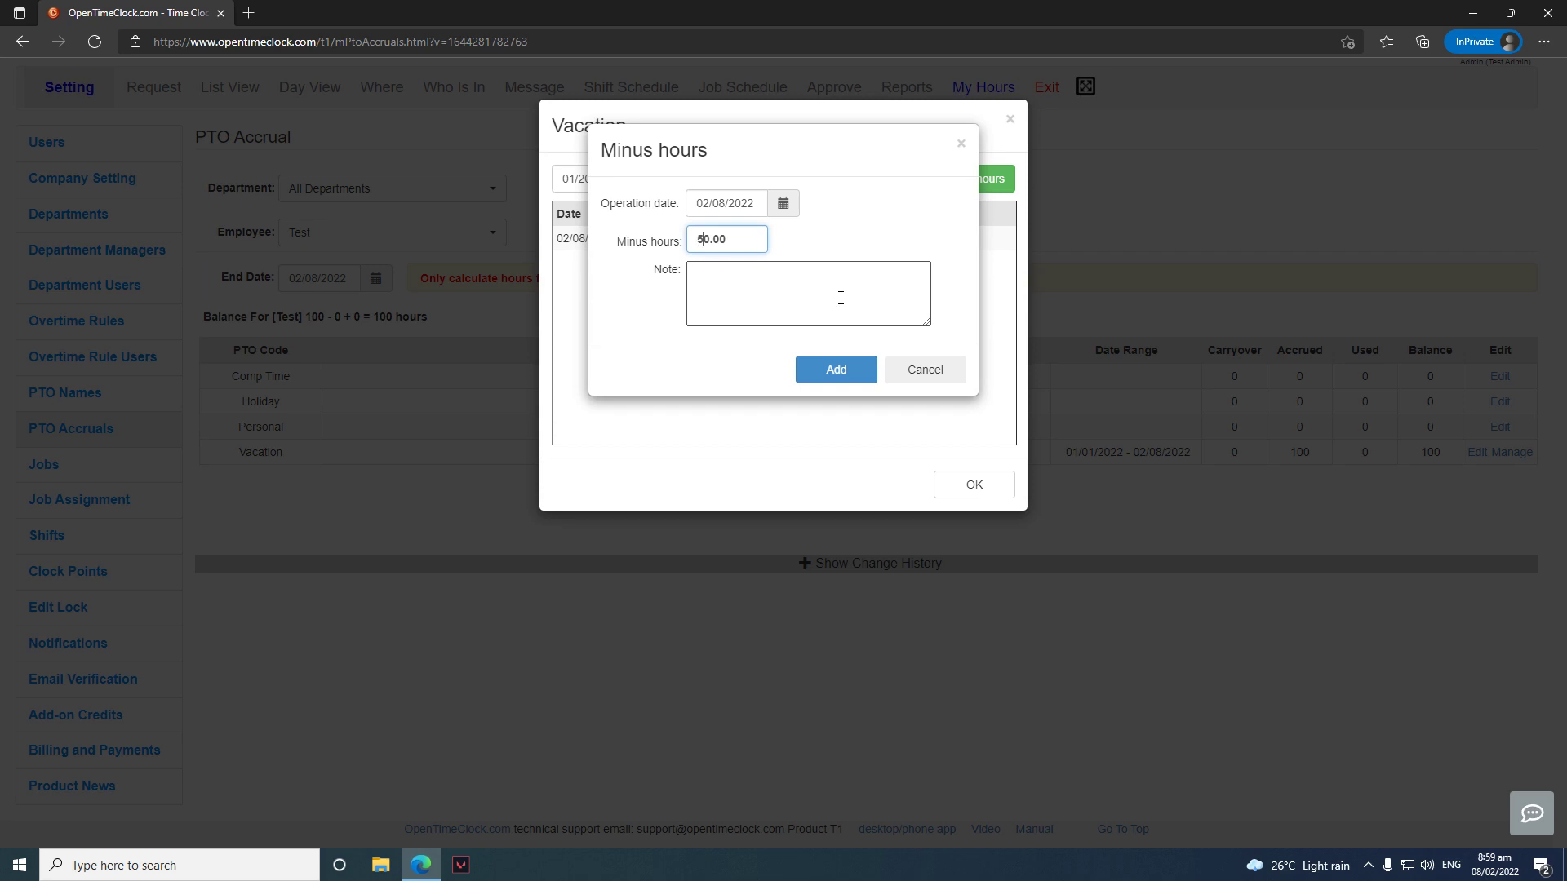
{"action": "left_click", "coordinate": [841, 372]}
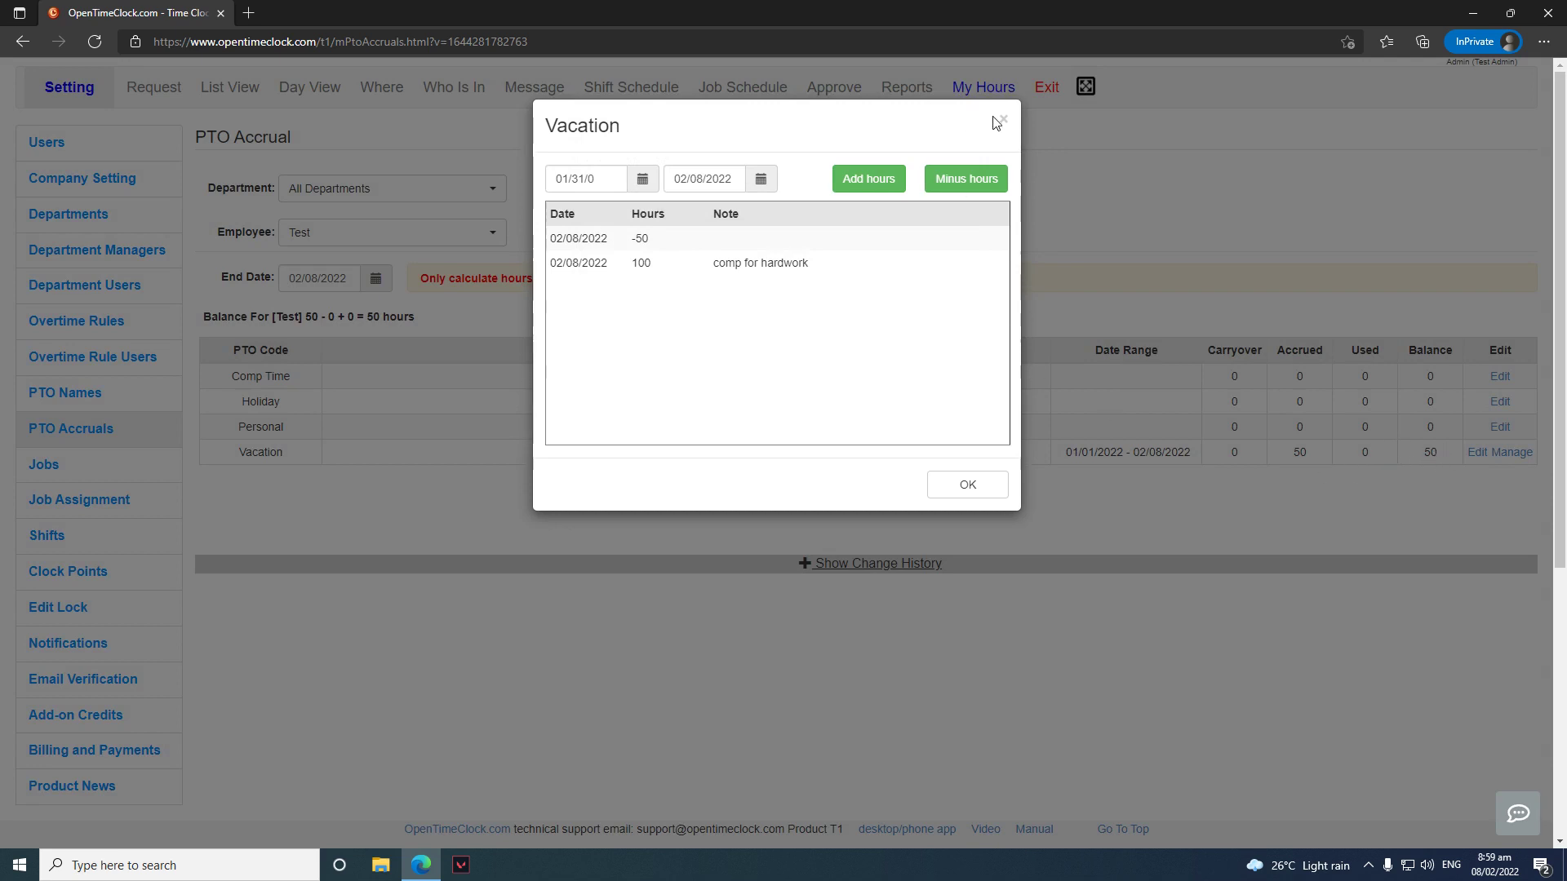
{"action": "left_click", "coordinate": [958, 480]}
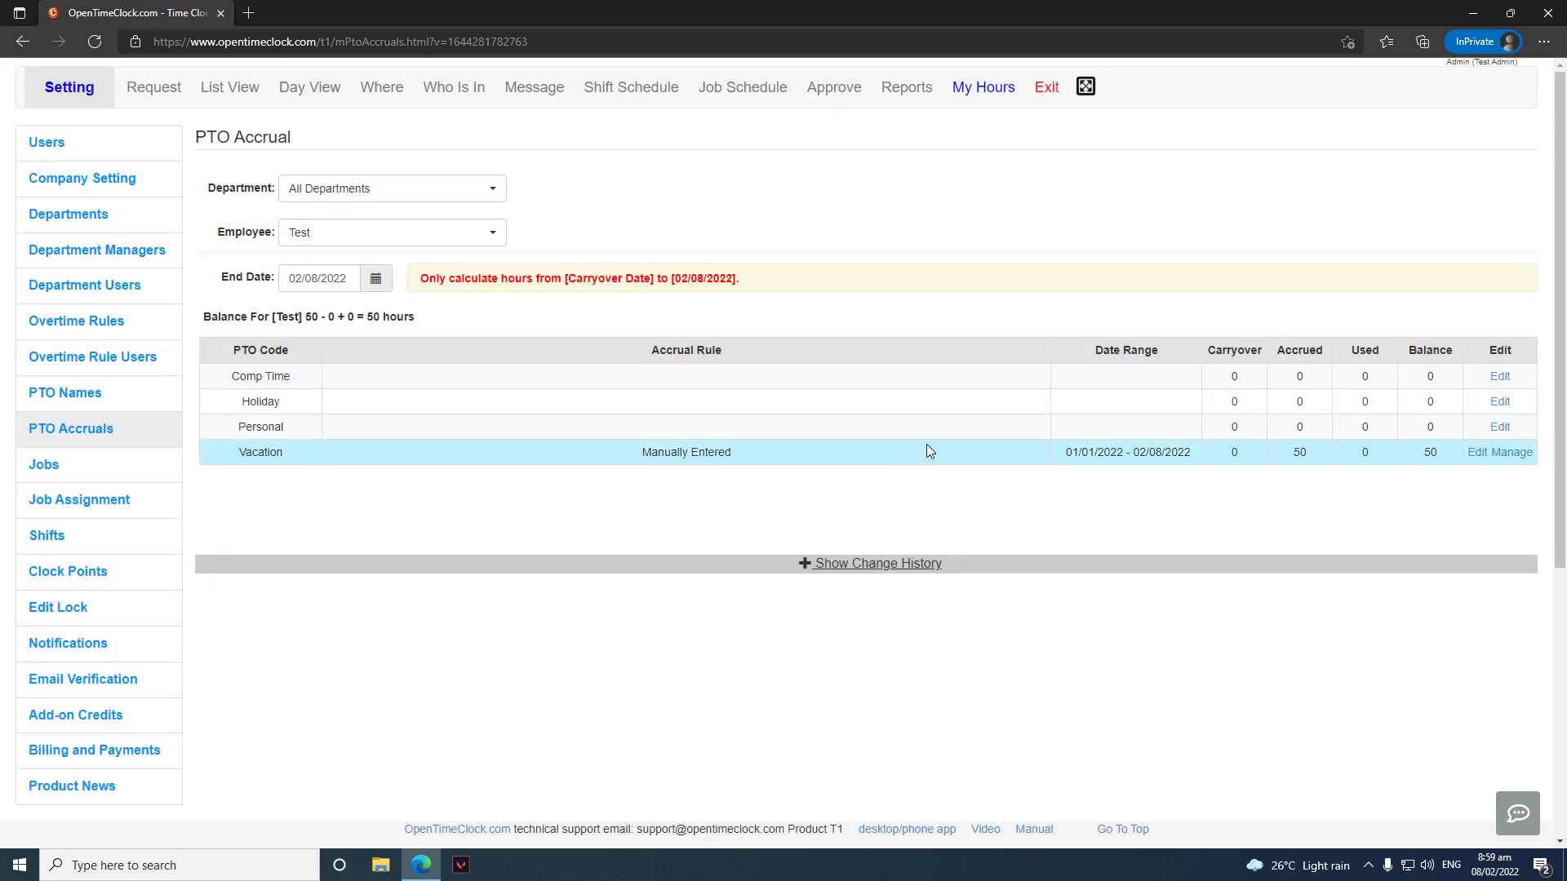
- Set the Vacation accrual rule's frequency to Based On Hours Worked, awarding 4 hours for every 40 hours worked
{"action": "left_click", "coordinate": [1478, 457]}
{"action": "left_click", "coordinate": [806, 229]}
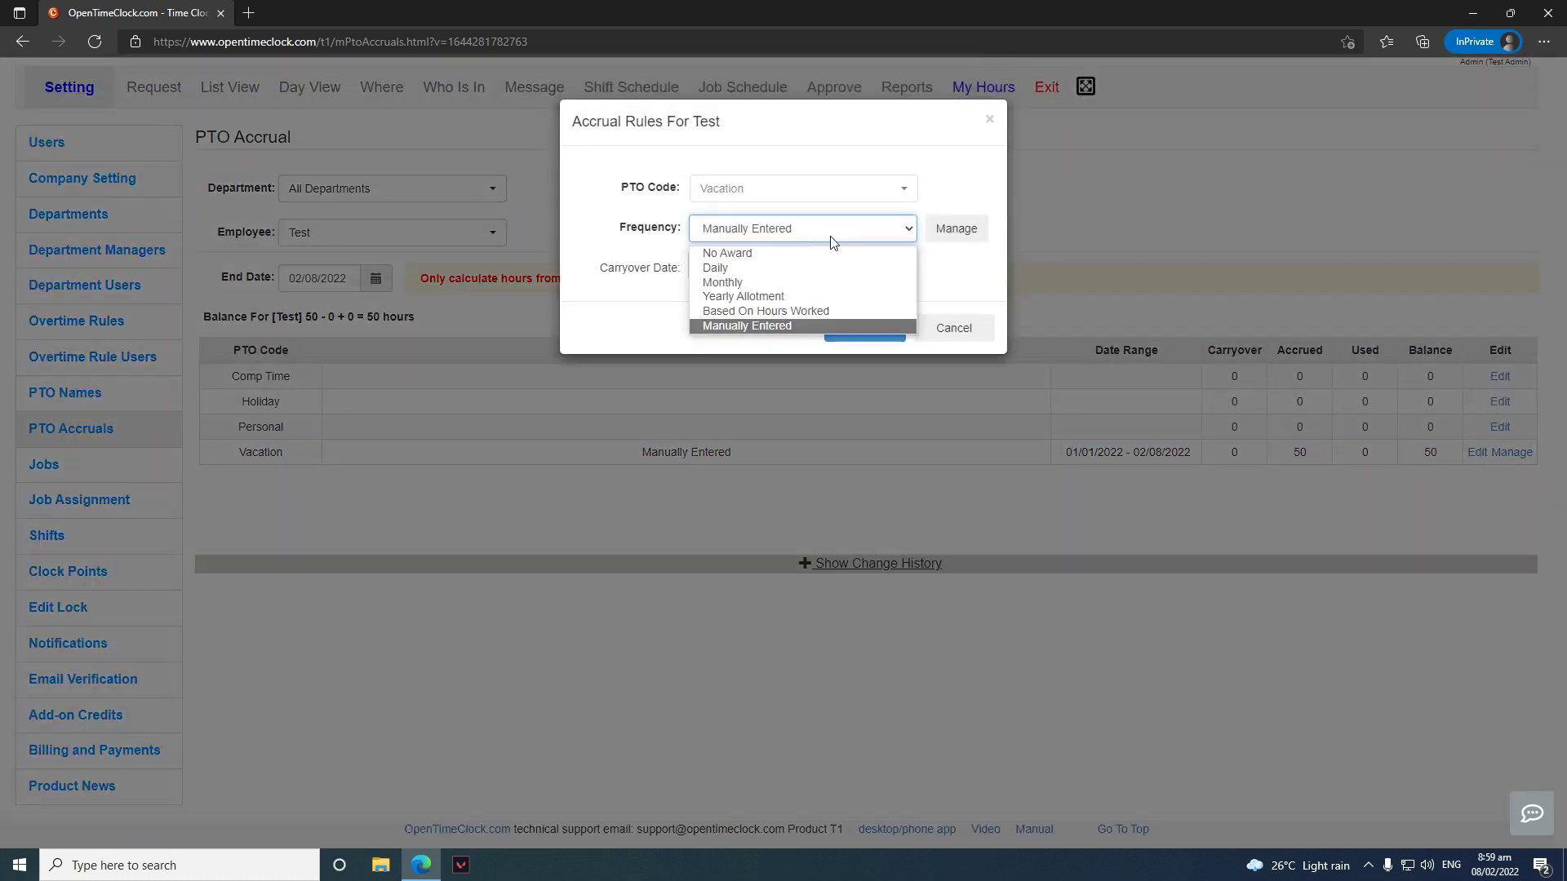
{"action": "left_click", "coordinate": [738, 311]}
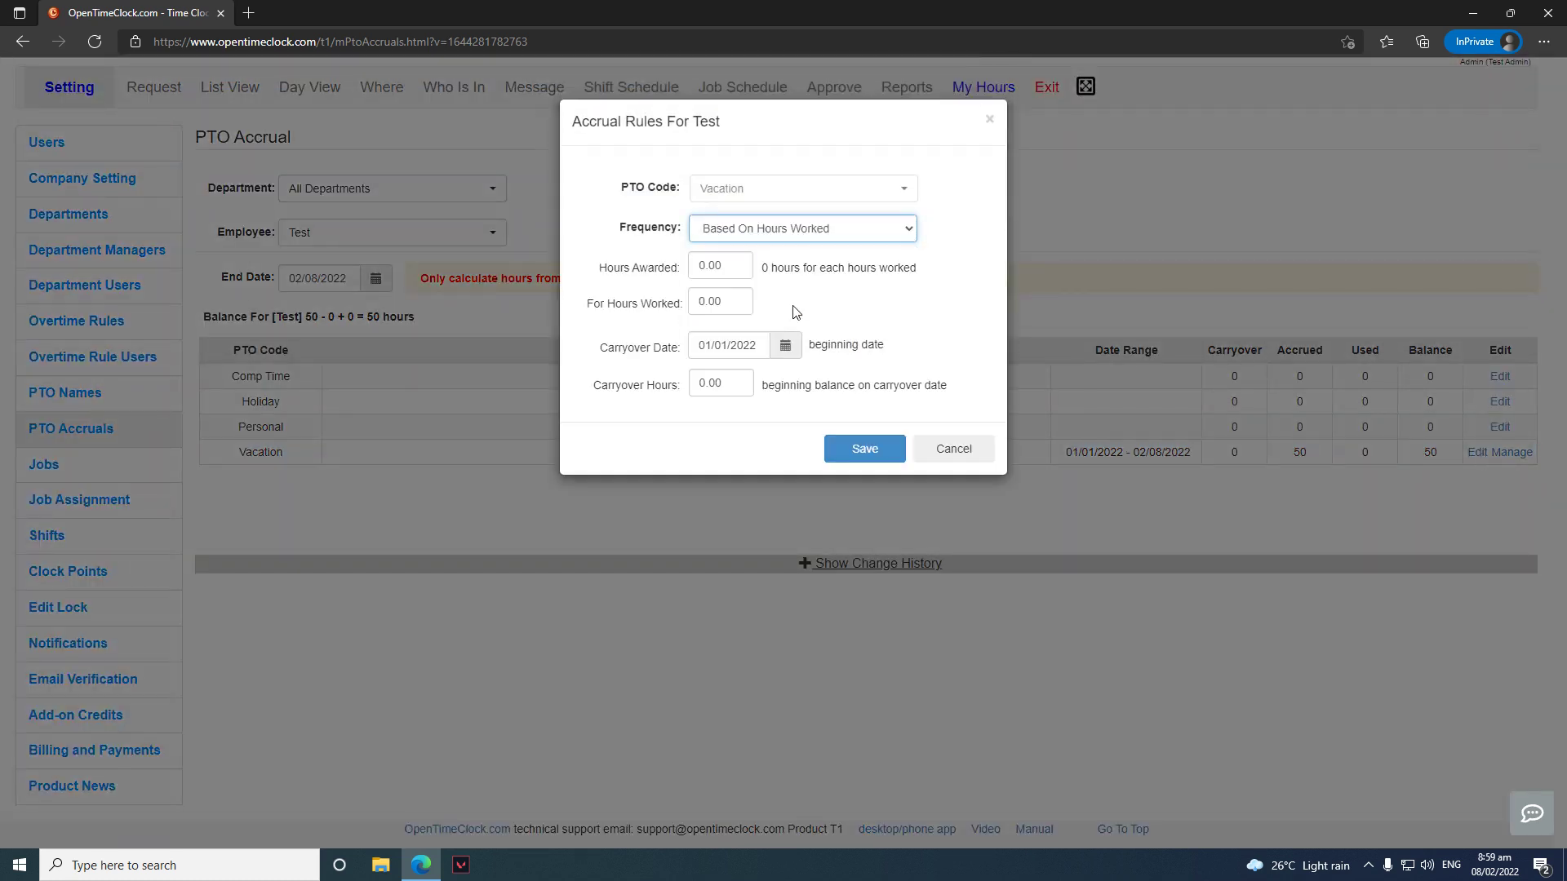
{"action": "left_click", "coordinate": [709, 265]}
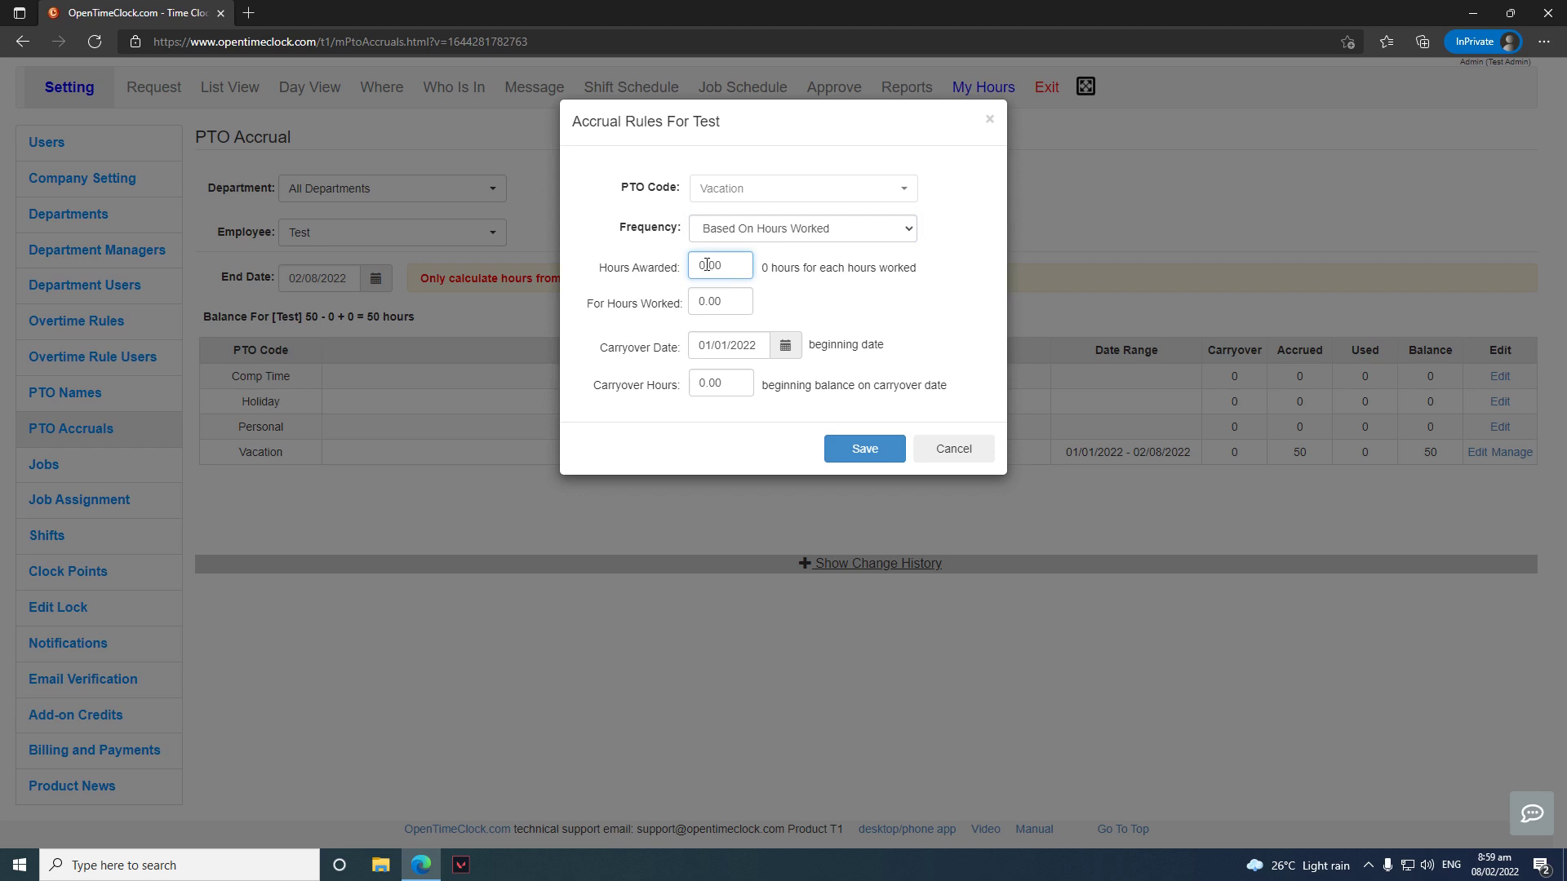
{"action": "key", "text": "BackSpace"}
{"action": "type", "text": "4"}
{"action": "left_click", "coordinate": [706, 297]}
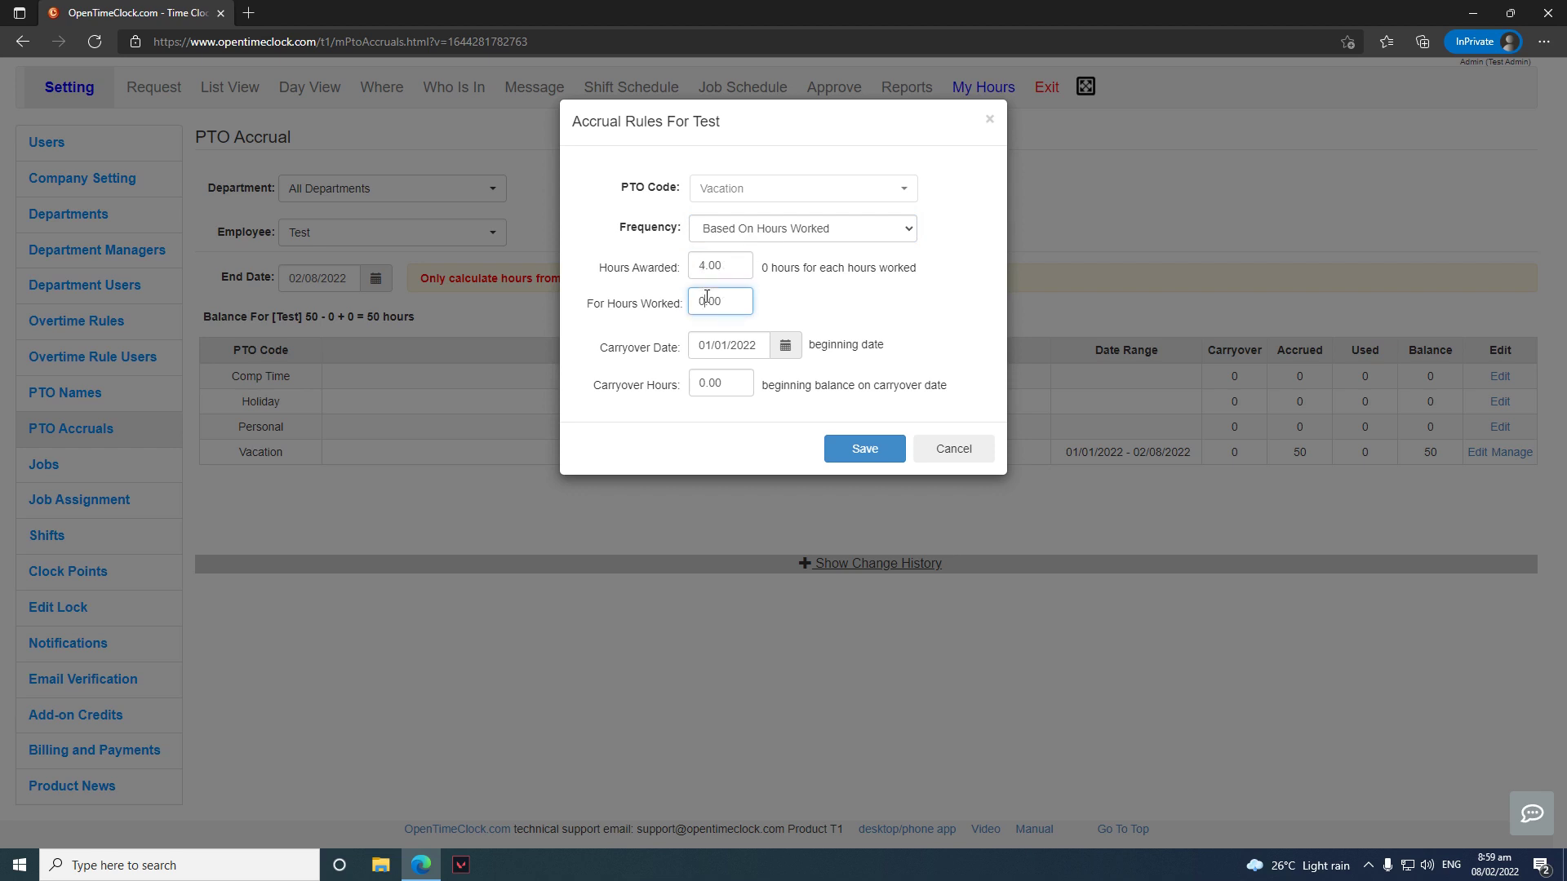
{"action": "type", "text": "4"}
{"action": "left_click", "coordinate": [818, 309]}
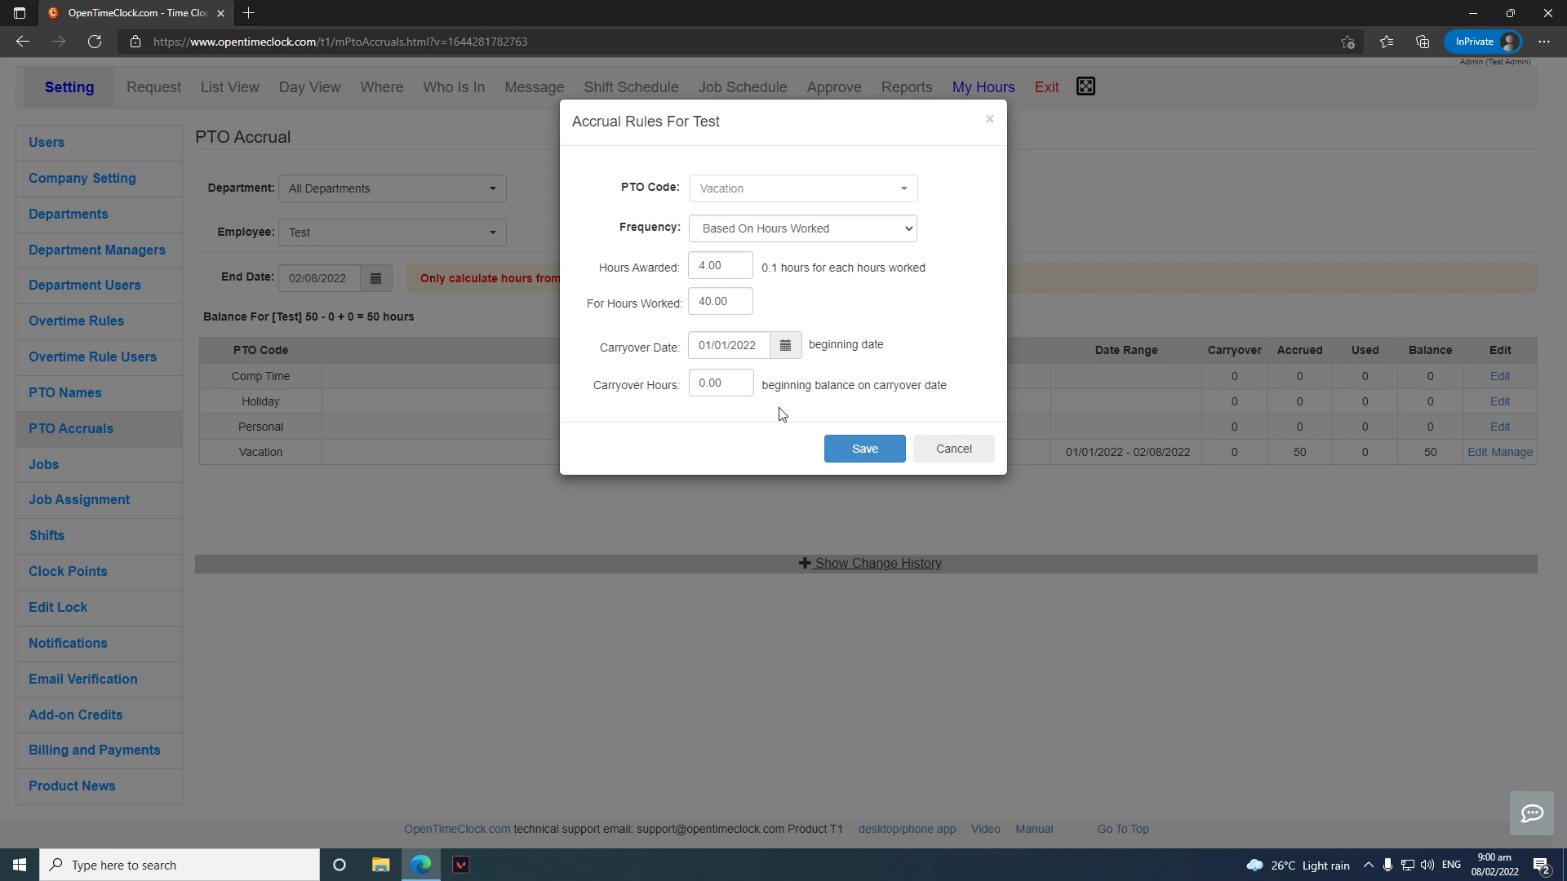
- Set the Vacation rule's carryover hours to 10 and save the rule
{"action": "left_click", "coordinate": [700, 383]}
{"action": "type", "text": "1"}
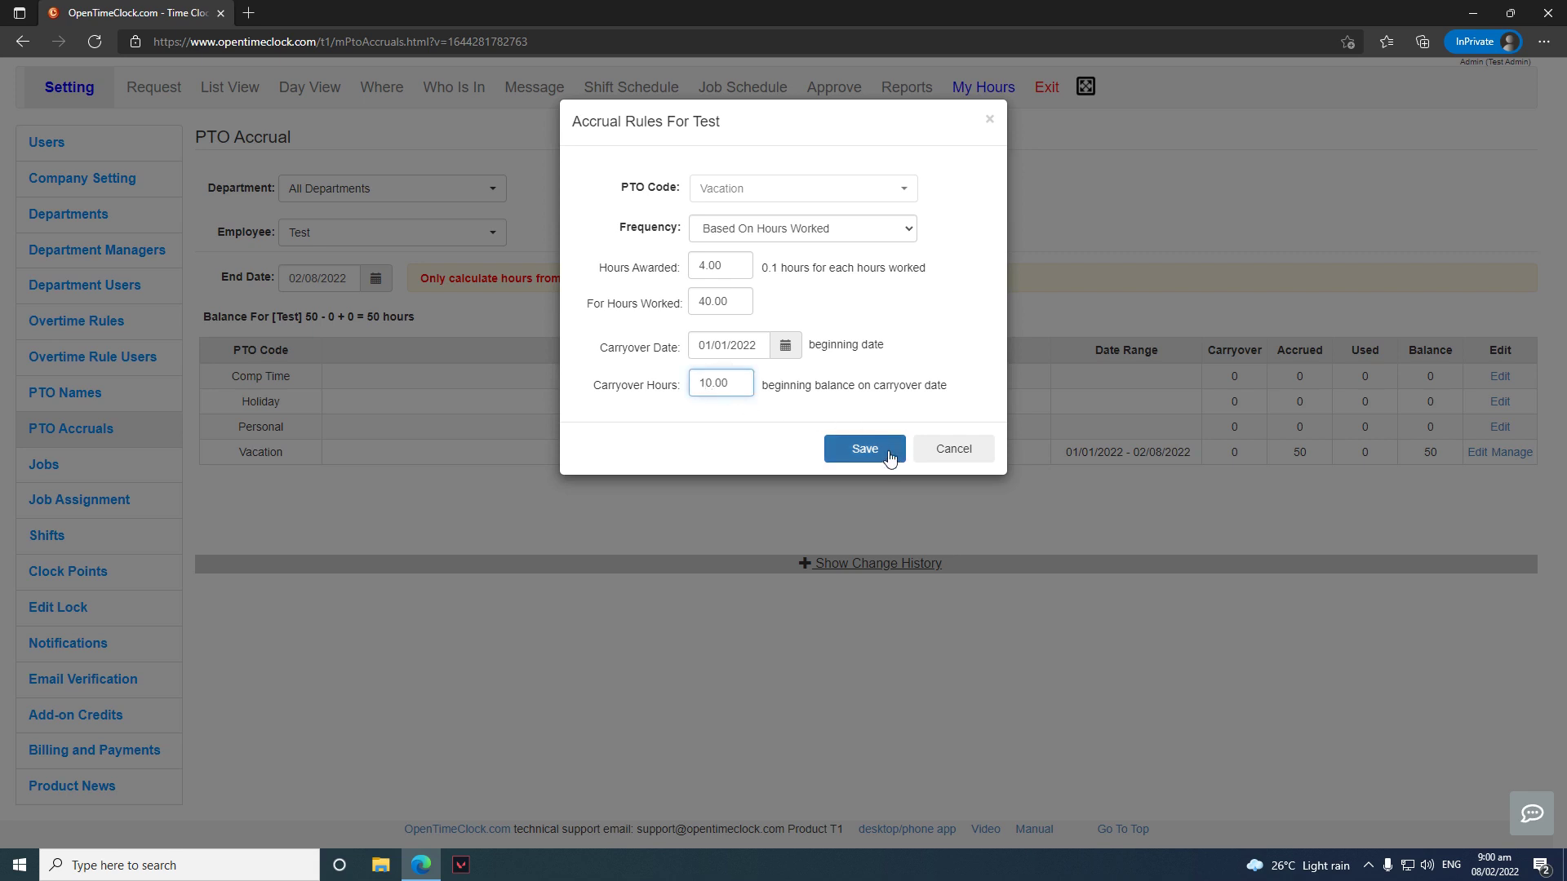
{"action": "left_click", "coordinate": [893, 456]}
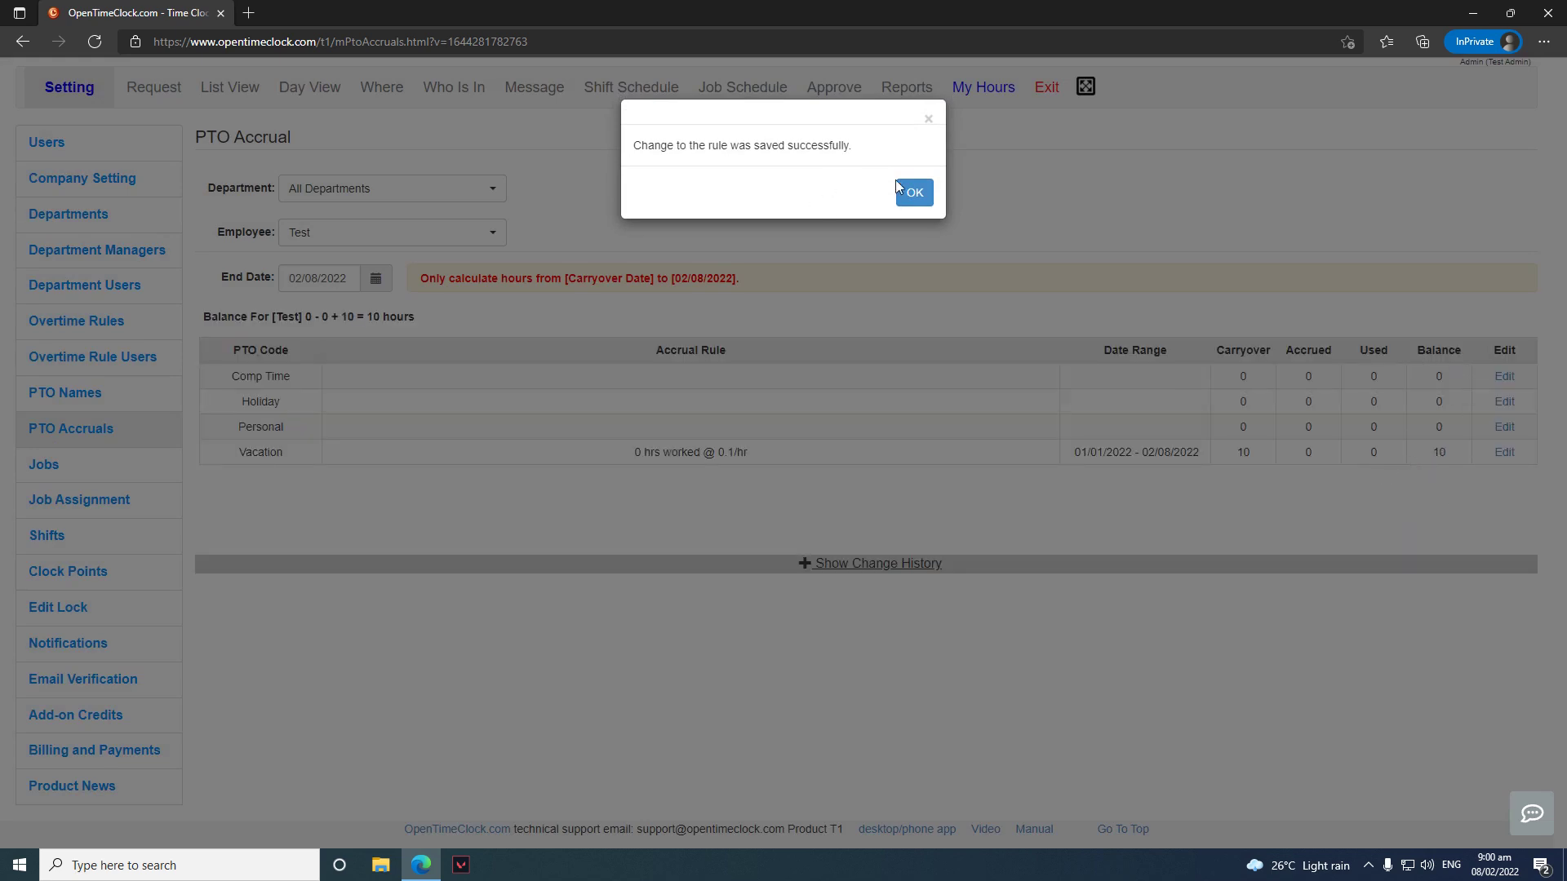
{"action": "left_click", "coordinate": [912, 193]}
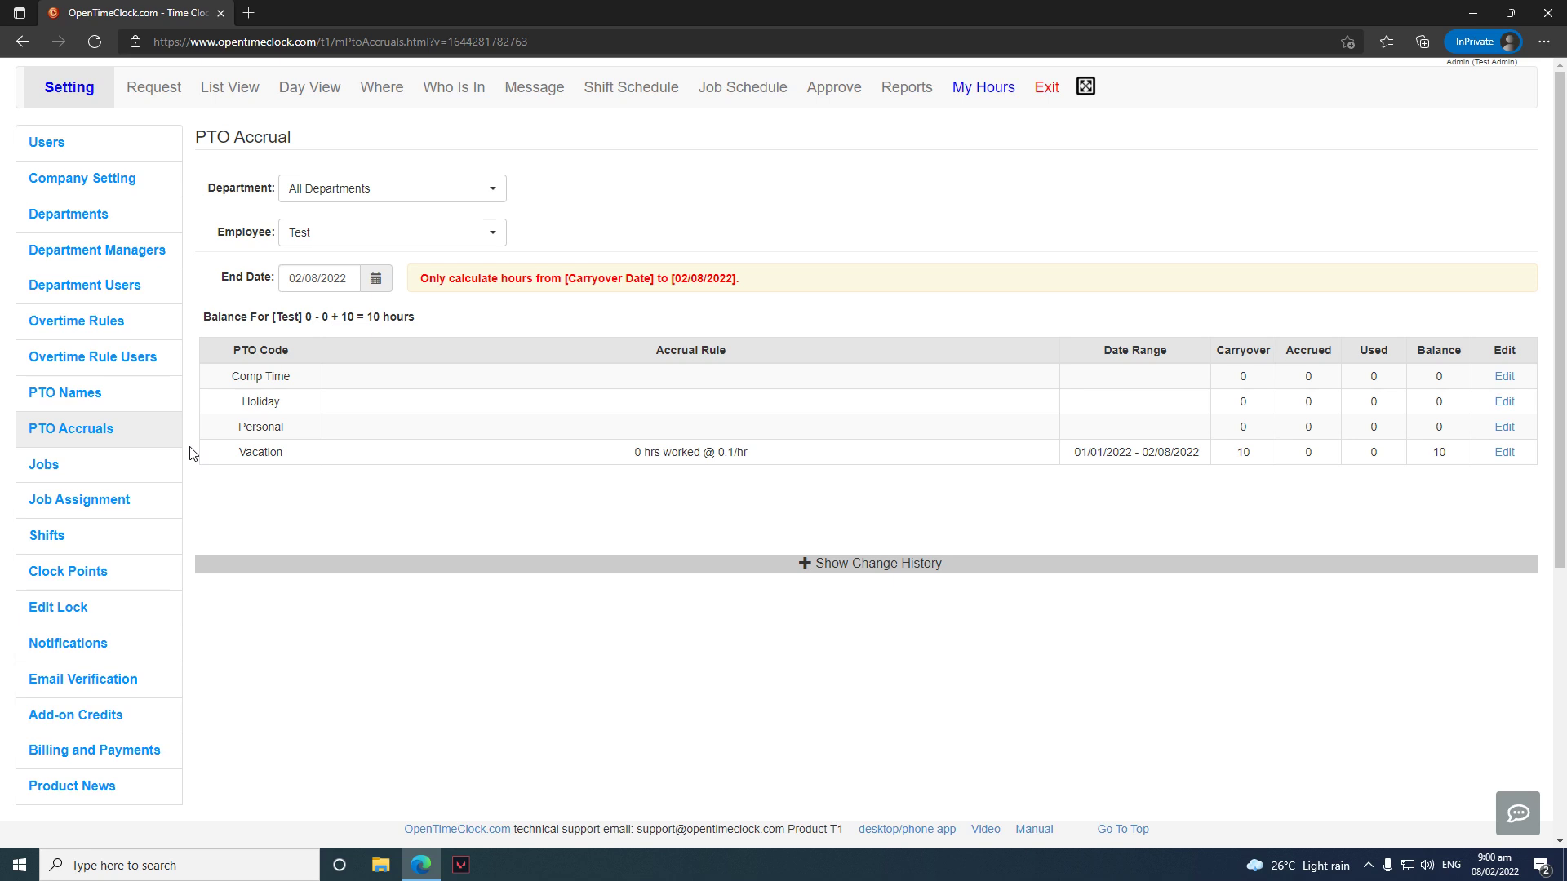
- Go to the Jobs settings and start a new job named "Make coffee"
{"action": "left_click", "coordinate": [128, 454]}
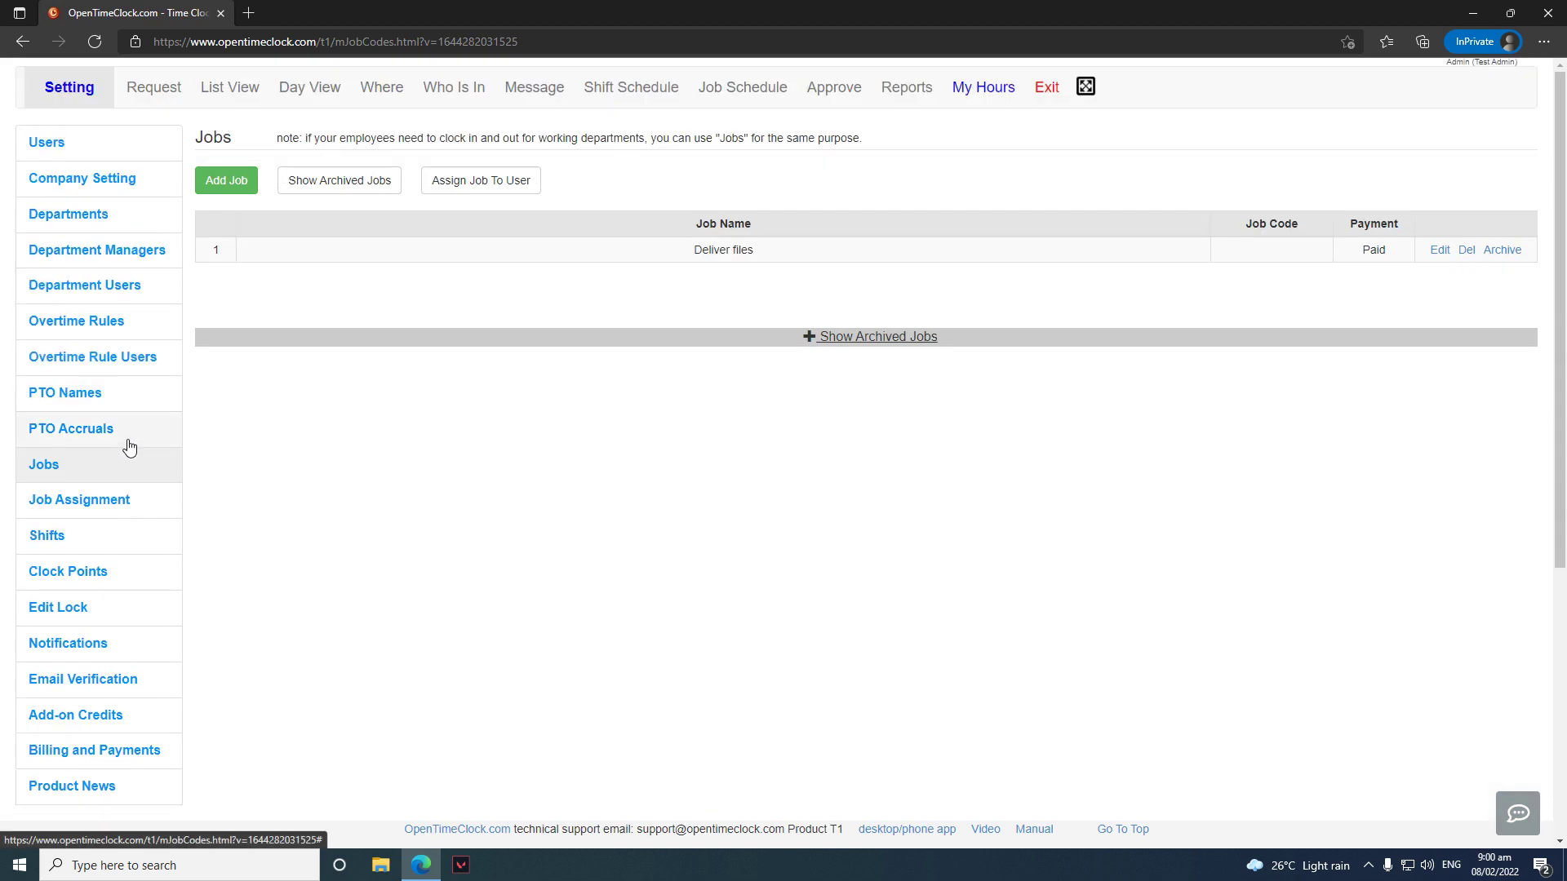
{"action": "left_click", "coordinate": [233, 179]}
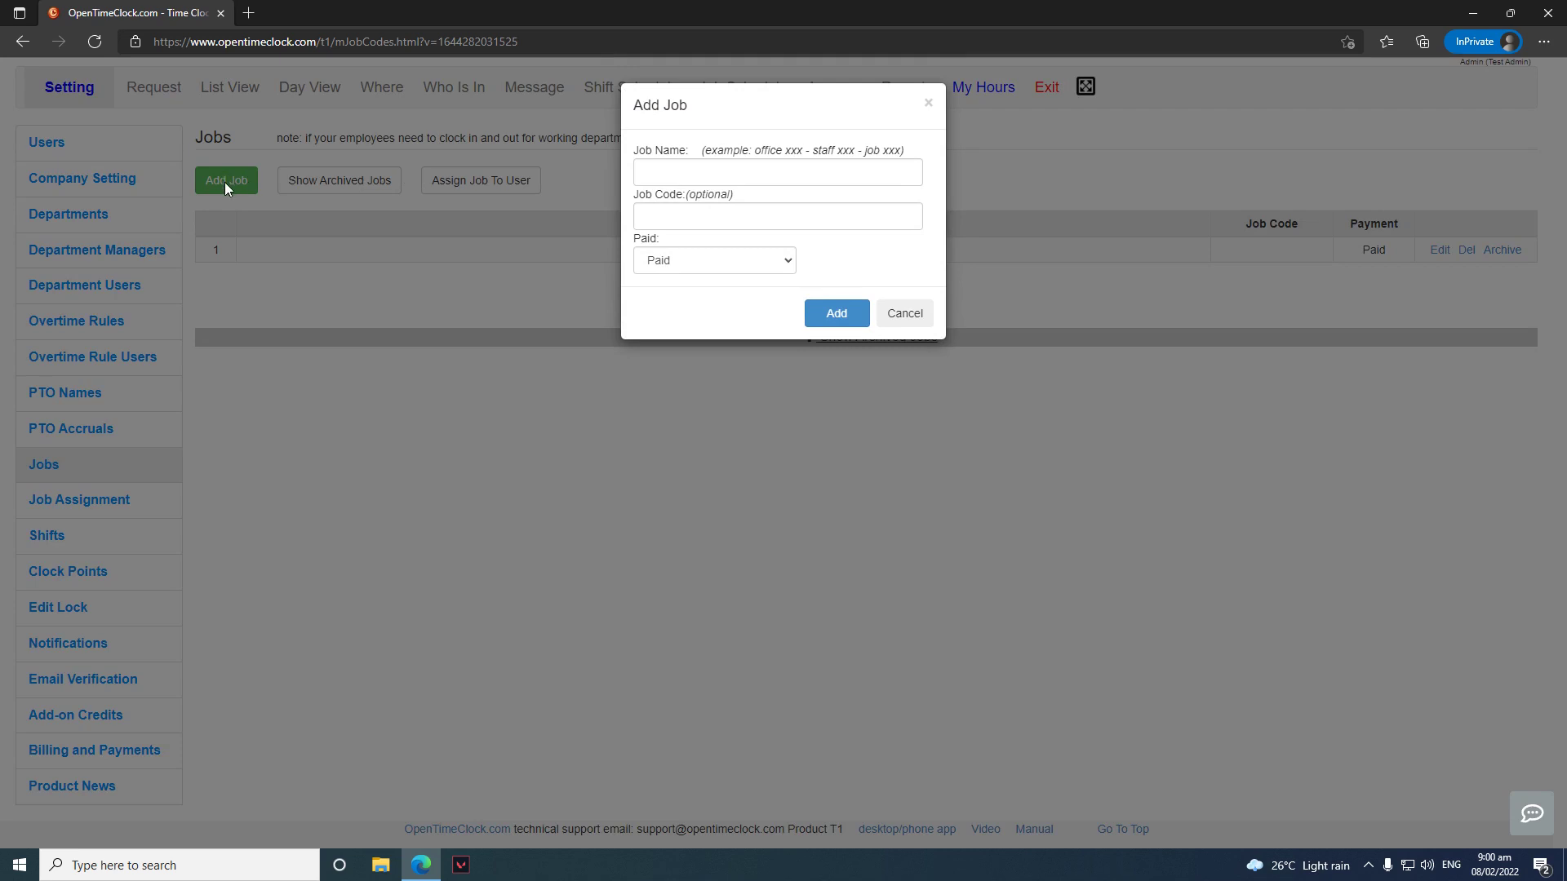
{"action": "left_click", "coordinate": [687, 173]}
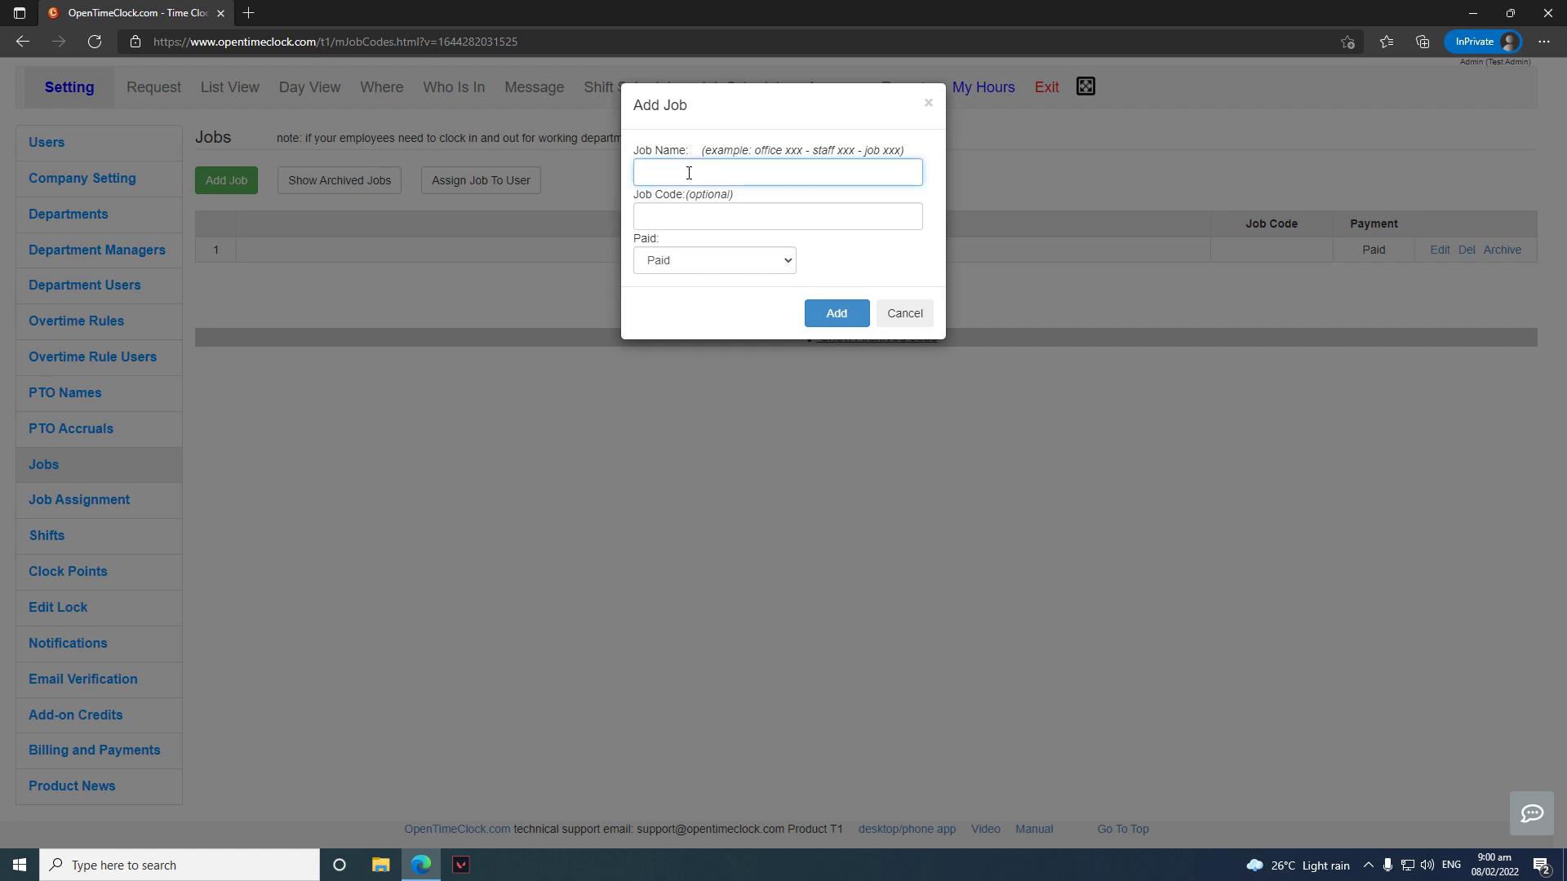
{"action": "type", "text": "Make coffee"}
- Try the Partial Paid, Paid and Unpaid payment options for the new job
{"action": "left_click", "coordinate": [713, 261]}
{"action": "left_click", "coordinate": [714, 299]}
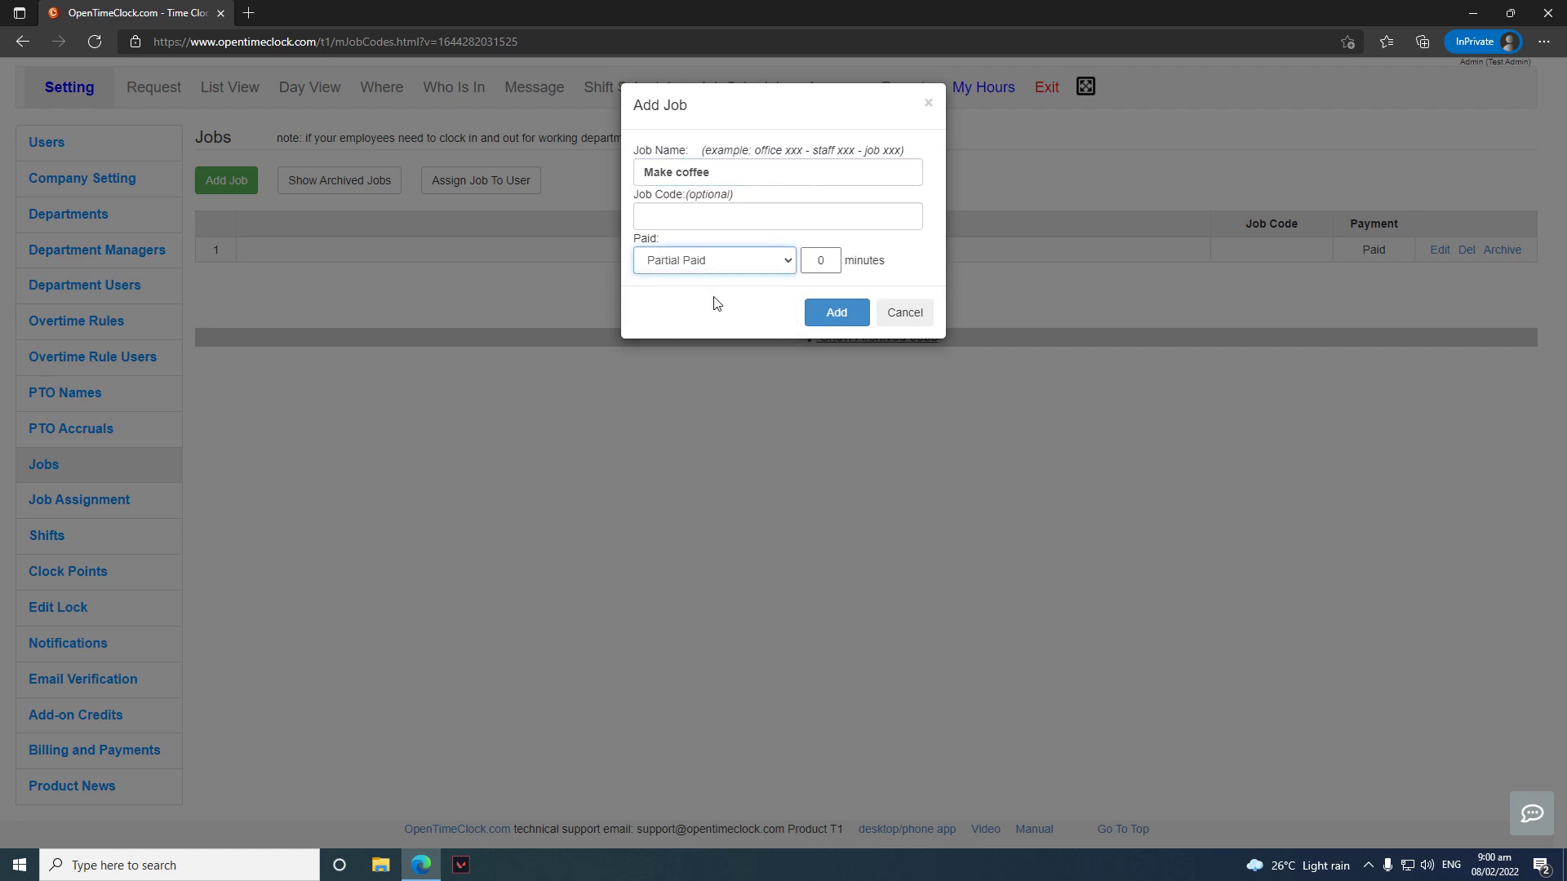
{"action": "left_click", "coordinate": [723, 266]}
{"action": "left_click", "coordinate": [702, 285]}
{"action": "left_click", "coordinate": [713, 266]}
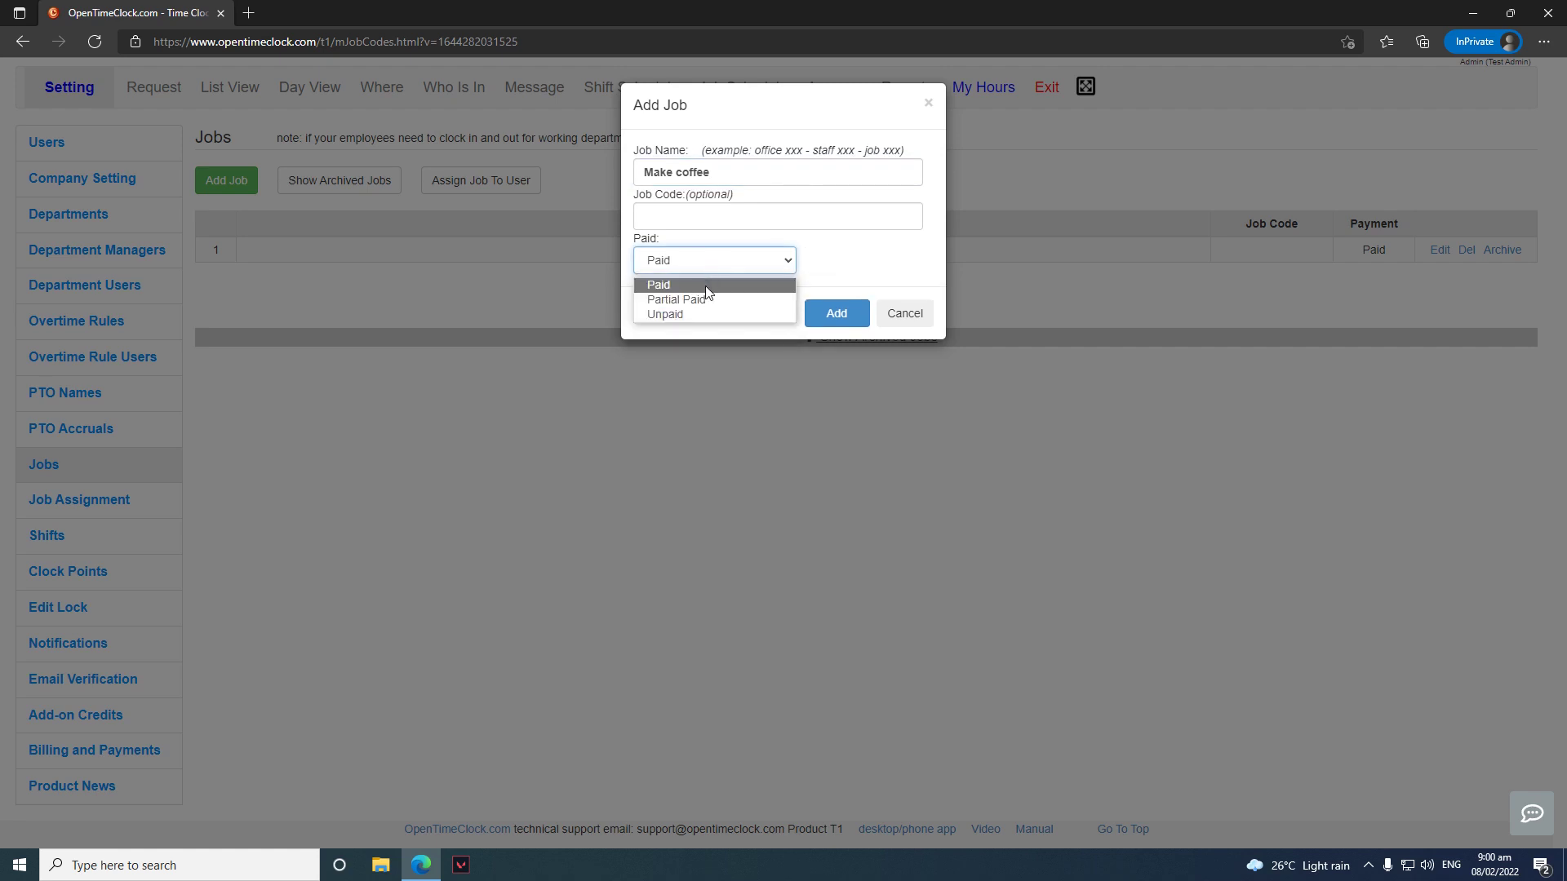
{"action": "left_click", "coordinate": [707, 301]}
{"action": "left_click", "coordinate": [722, 267]}
{"action": "left_click", "coordinate": [707, 316]}
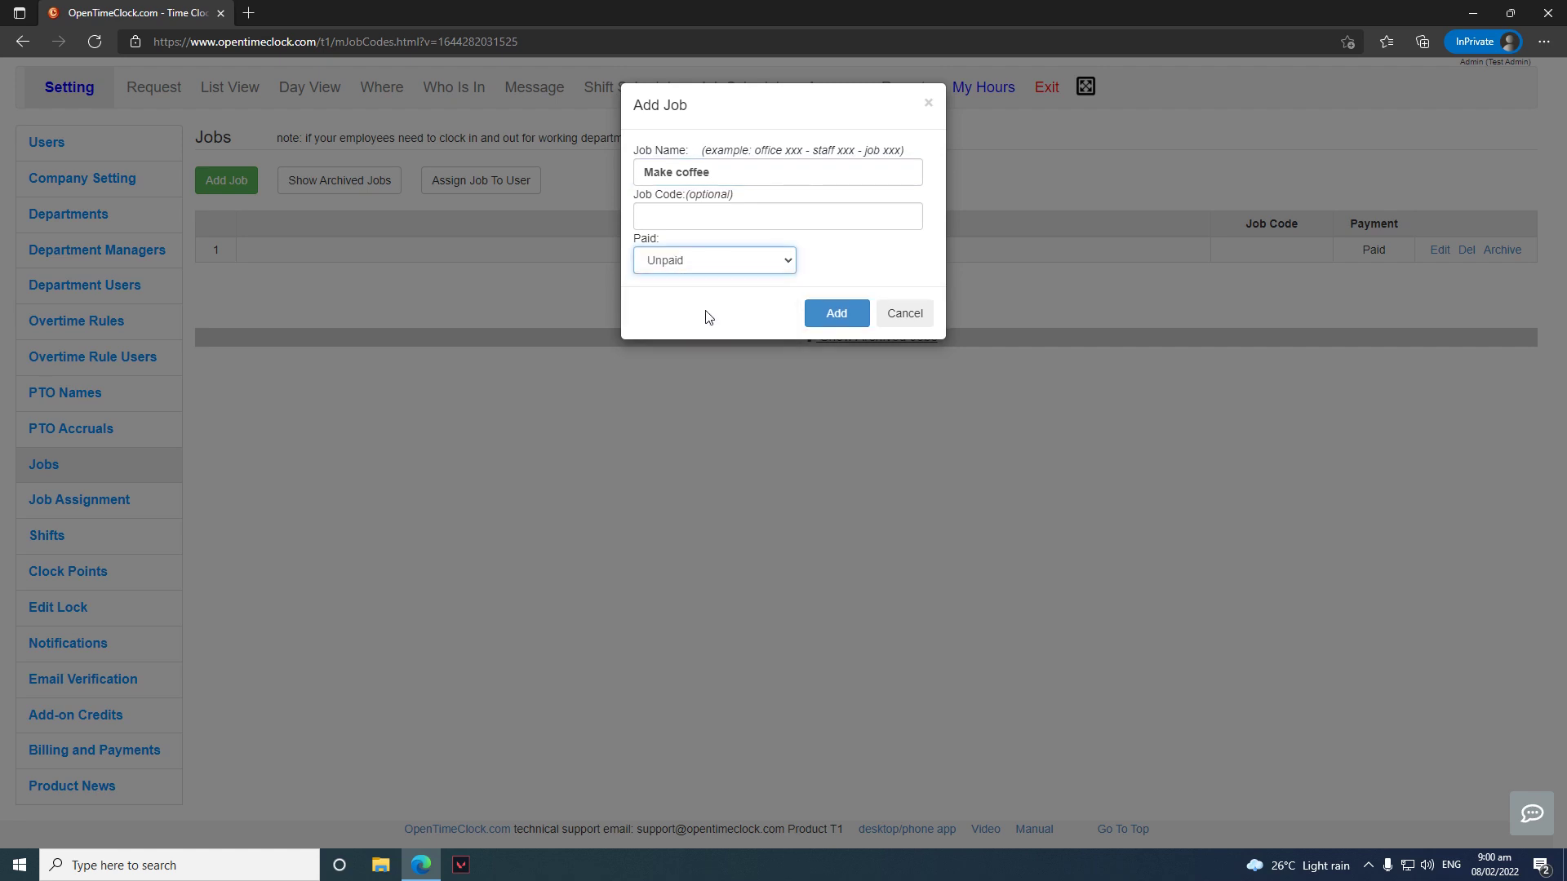
{"action": "left_click", "coordinate": [730, 227]}
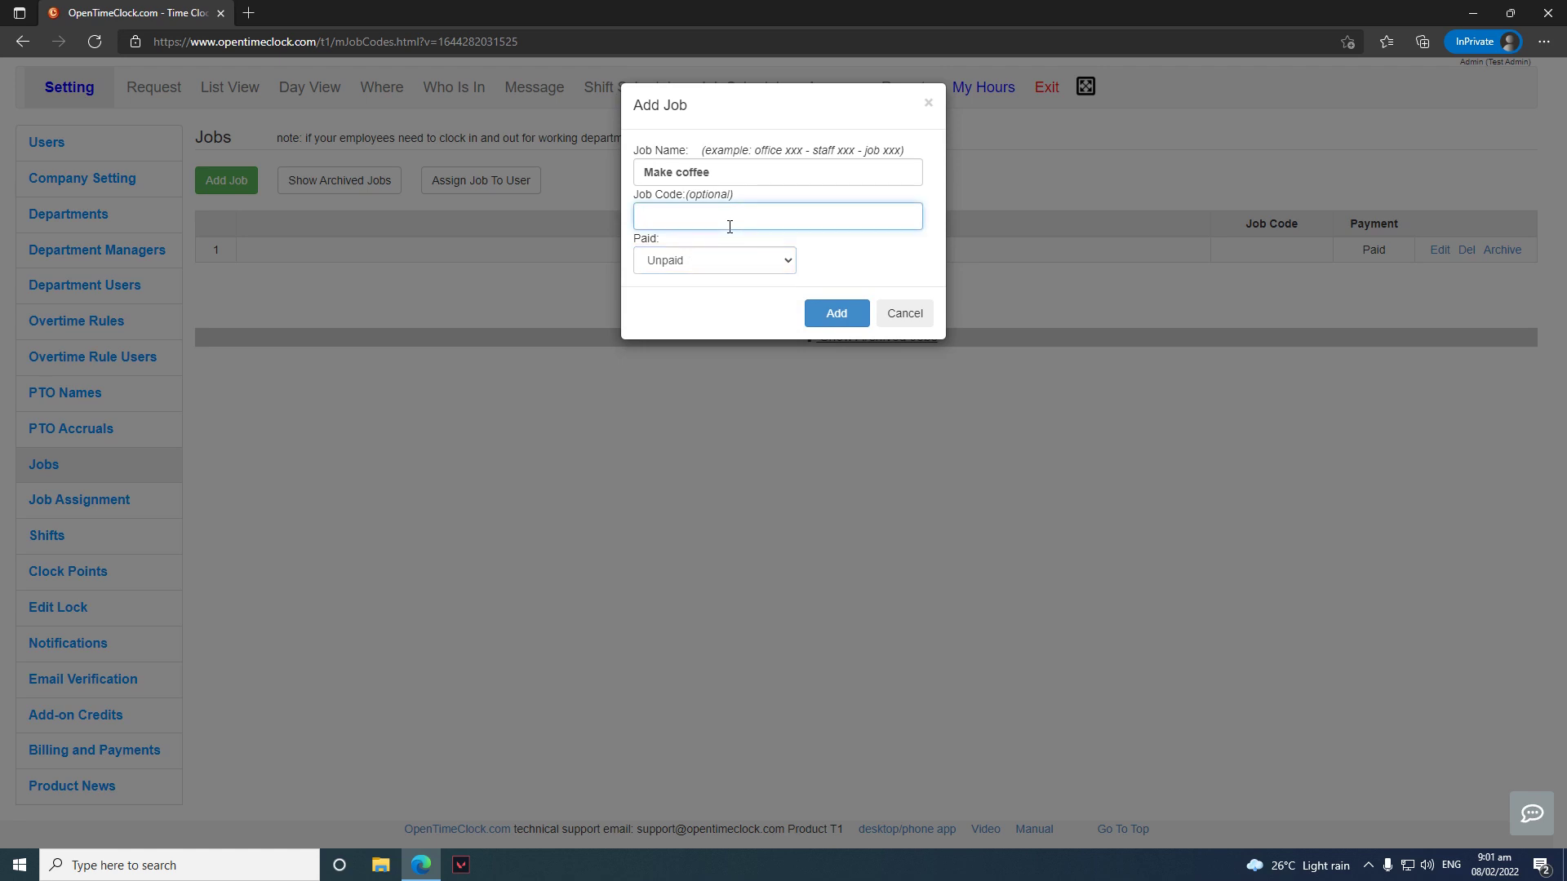
- Set the new job's payment to Paid and add it without a job code
{"action": "left_click", "coordinate": [724, 265]}
{"action": "left_click", "coordinate": [706, 284]}
{"action": "left_click", "coordinate": [820, 304]}
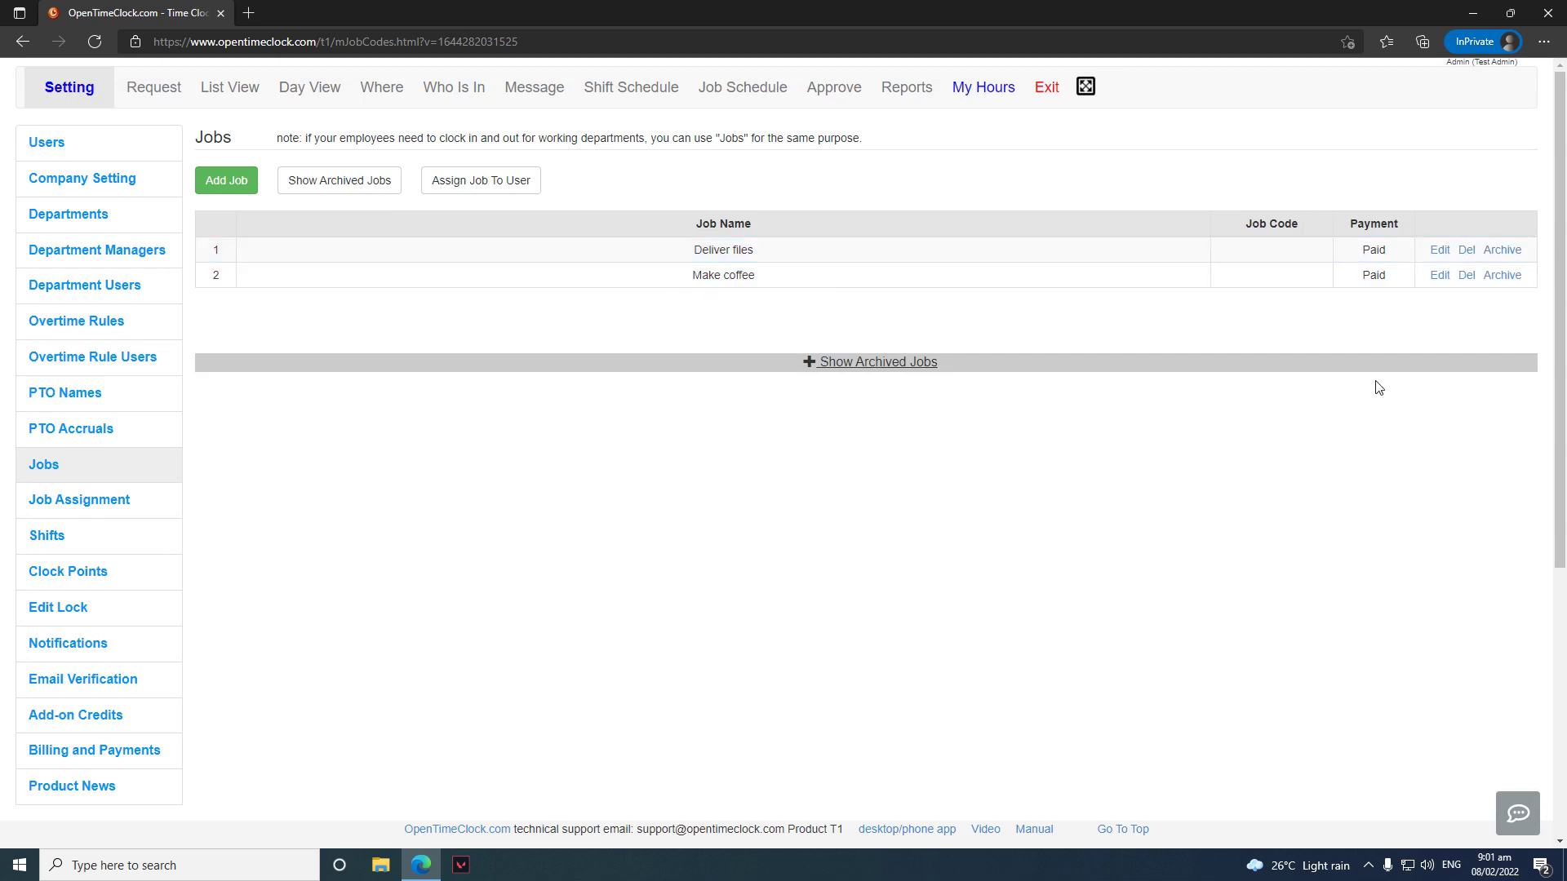
- Review the Make coffee job's editable details and payment options, closing the editor without saving
{"action": "left_click", "coordinate": [1440, 275]}
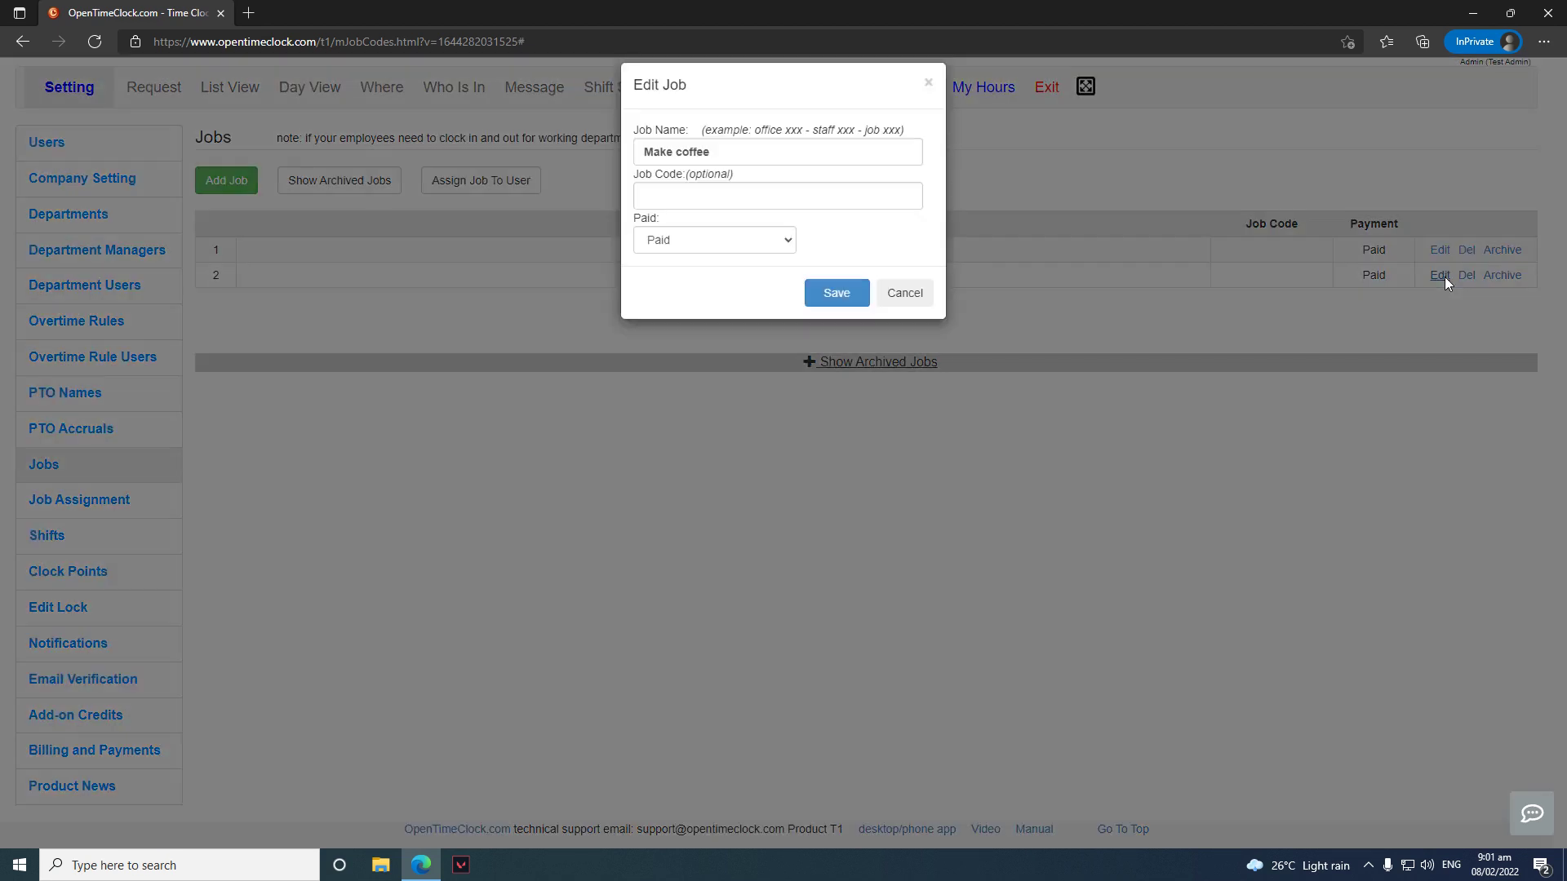
{"action": "left_click", "coordinate": [710, 262]}
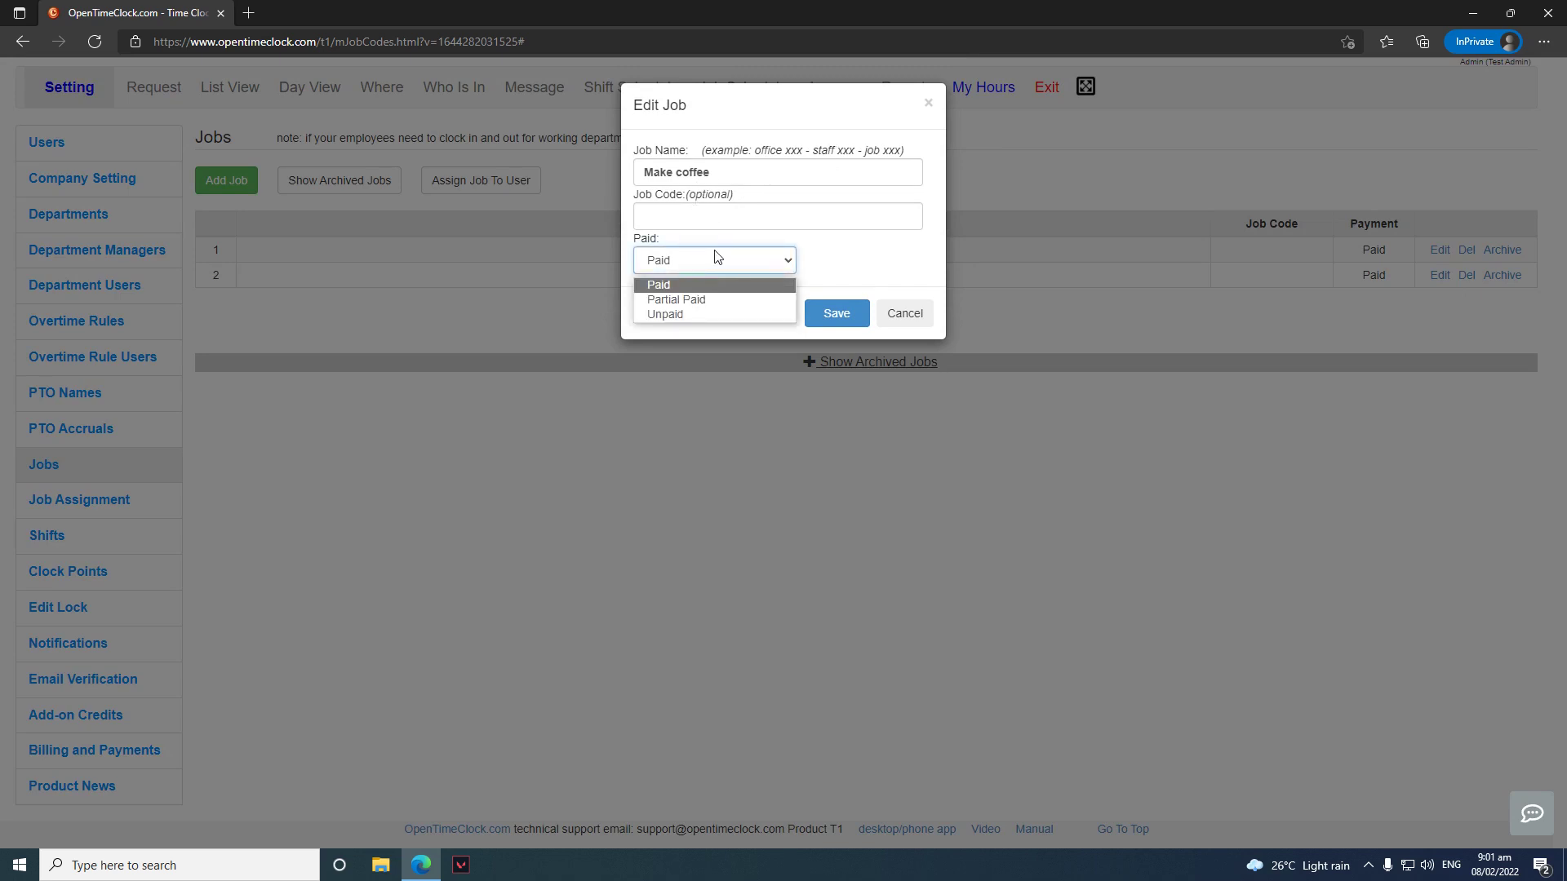
{"action": "left_click", "coordinate": [898, 315]}
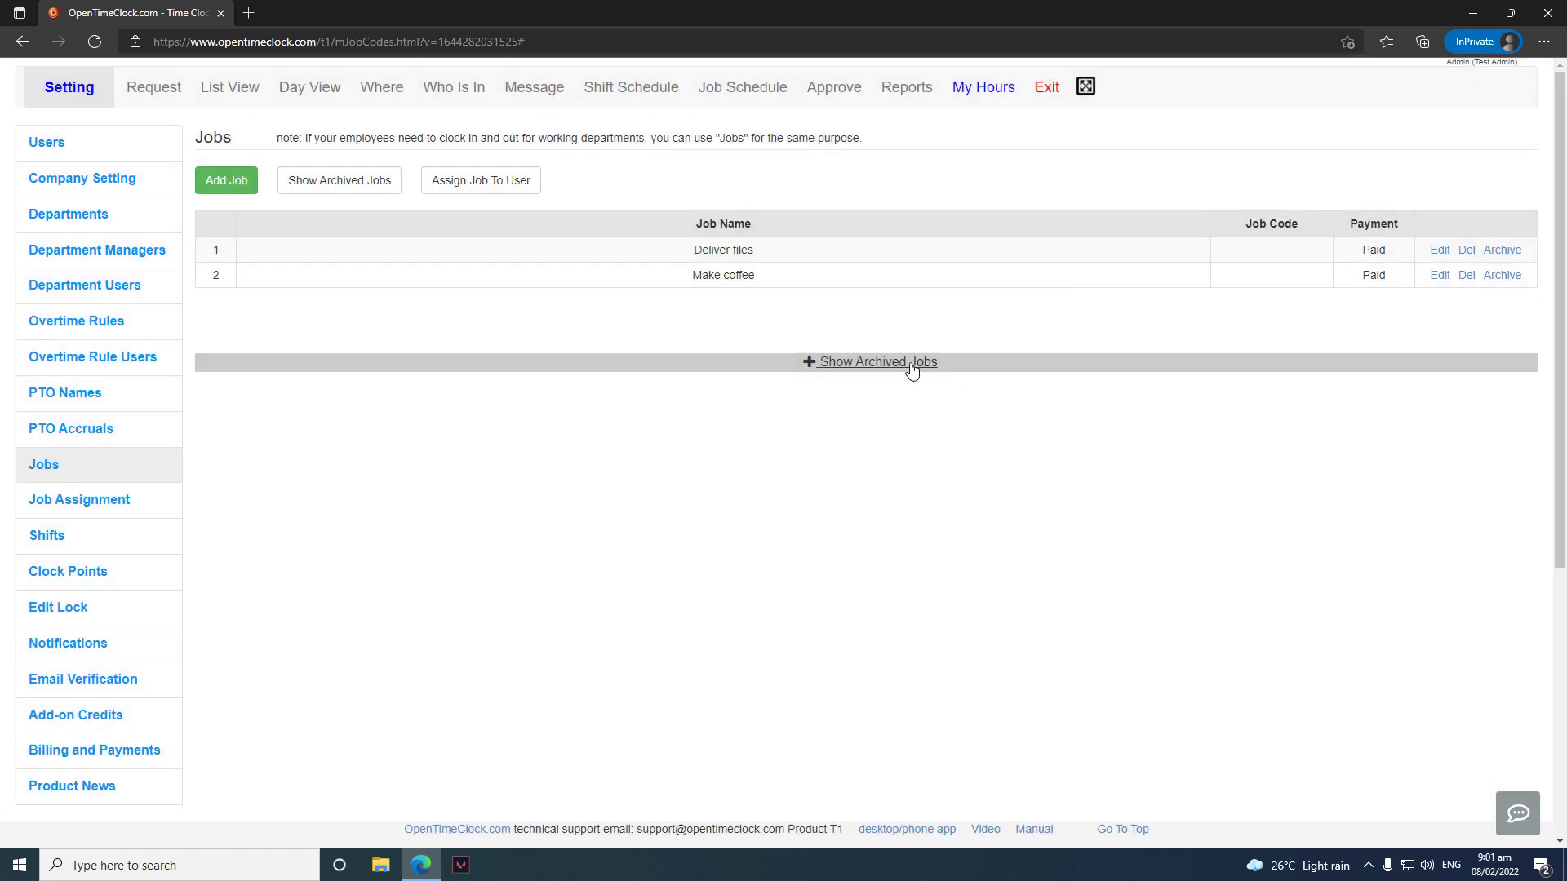
- Archive the Make coffee job and restore it from the archived jobs list
{"action": "left_click", "coordinate": [1513, 279]}
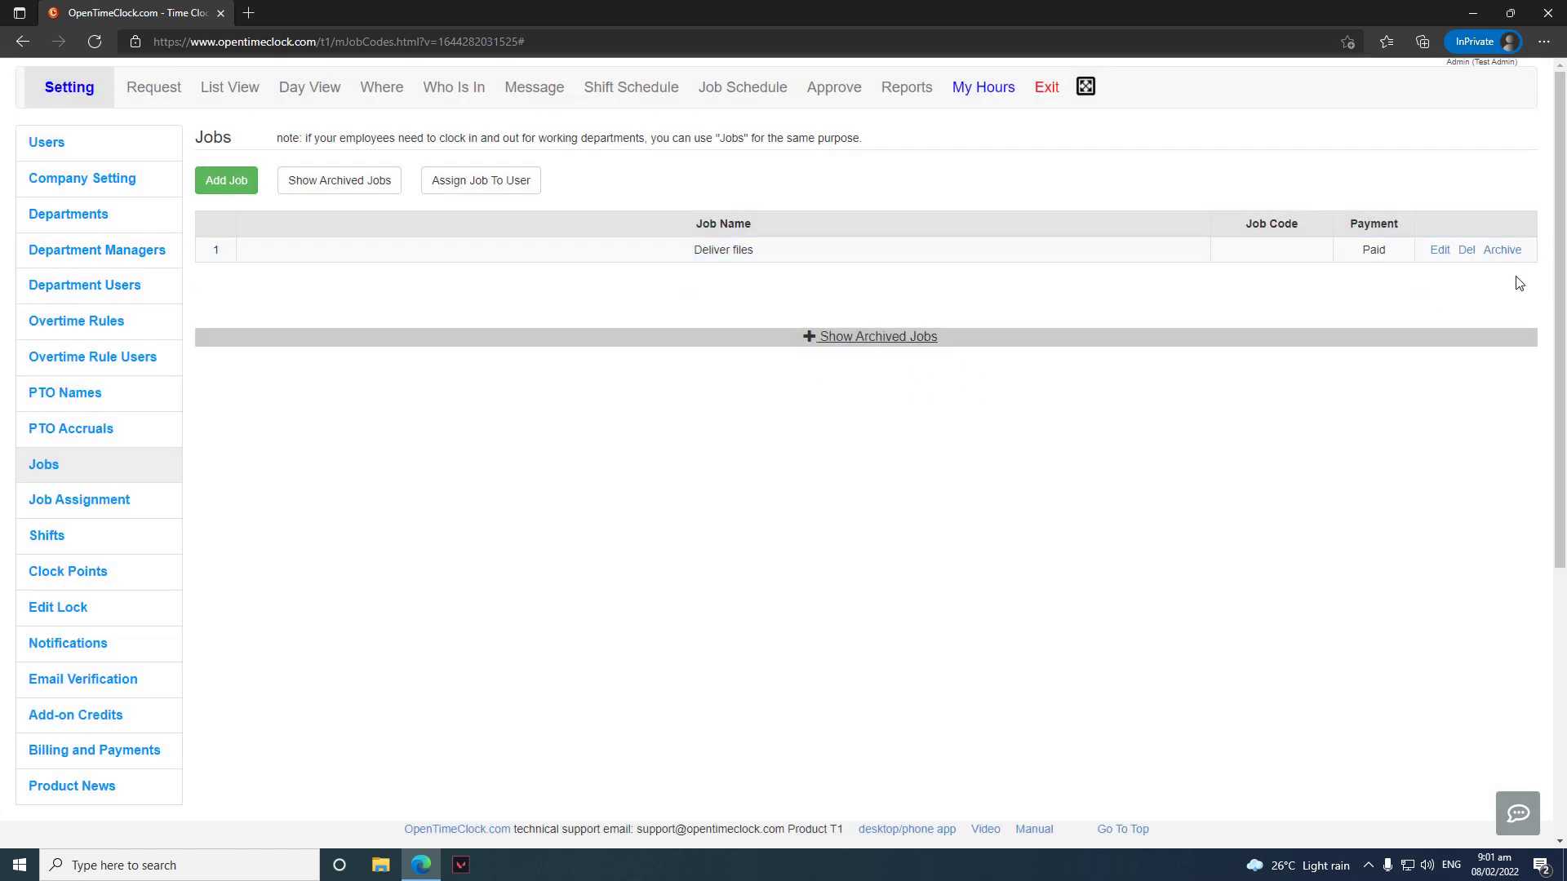
{"action": "left_click", "coordinate": [906, 338]}
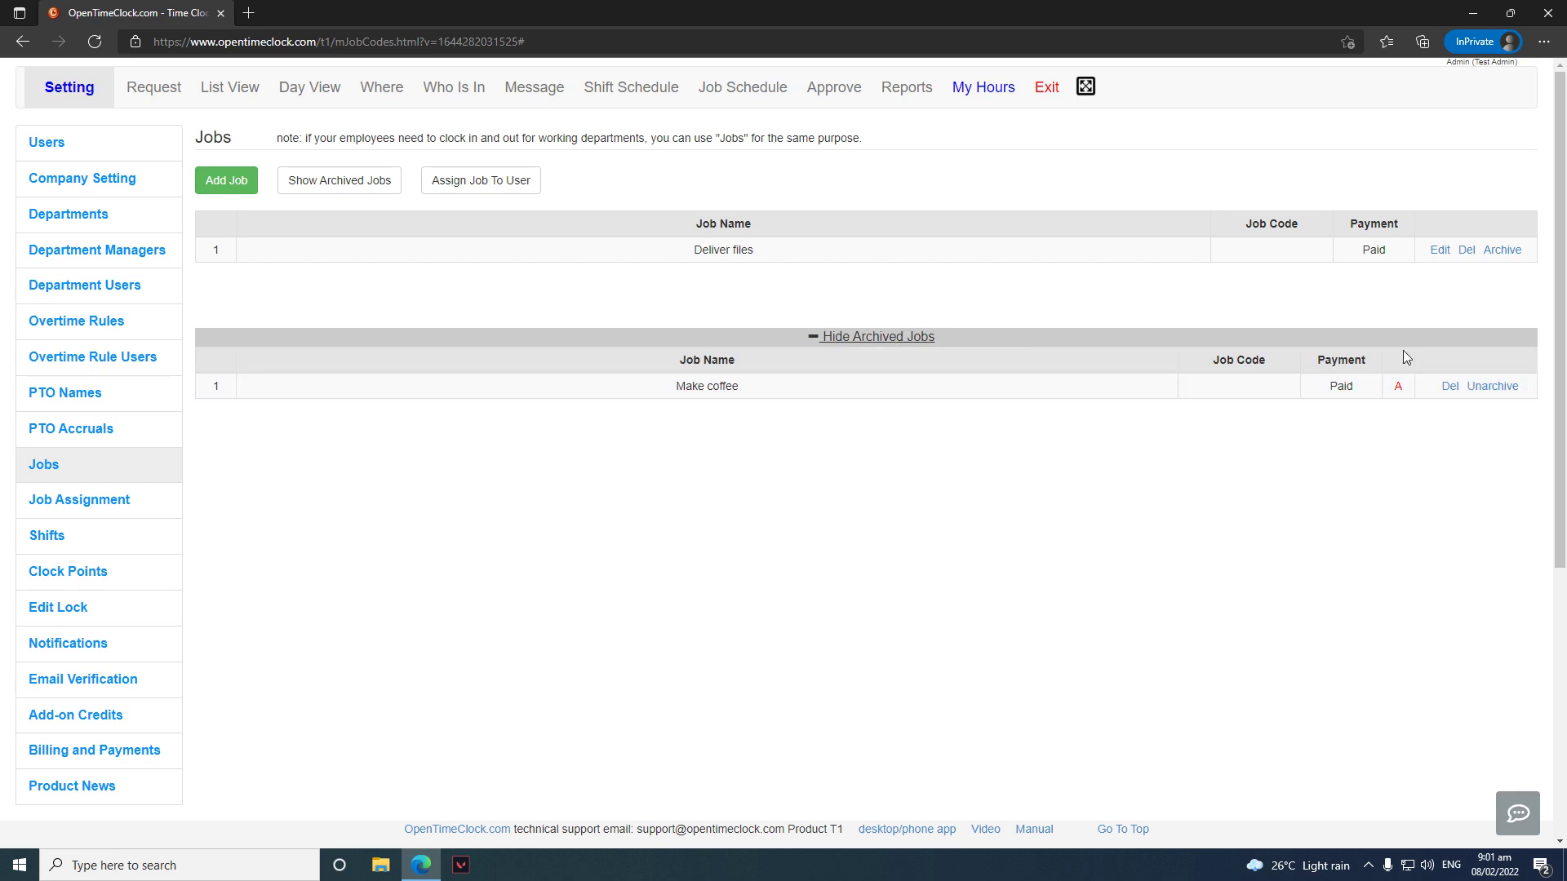
{"action": "left_click", "coordinate": [1493, 387]}
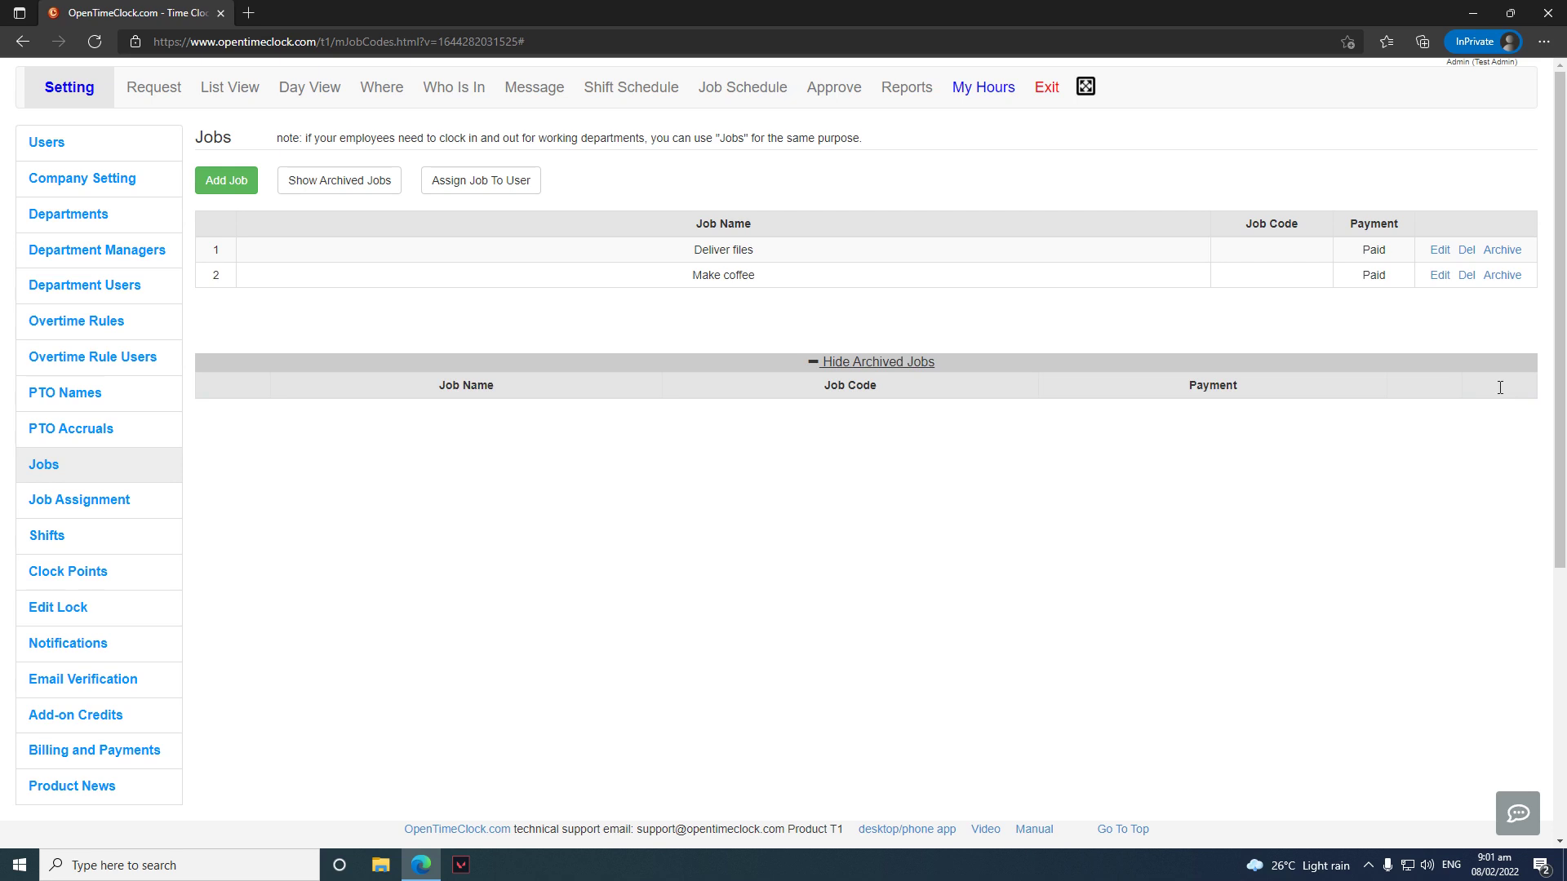
- Compare the job assignment views and the options for selected users, selected departments and auto assign to all users, without saving
{"action": "left_click", "coordinate": [127, 502]}
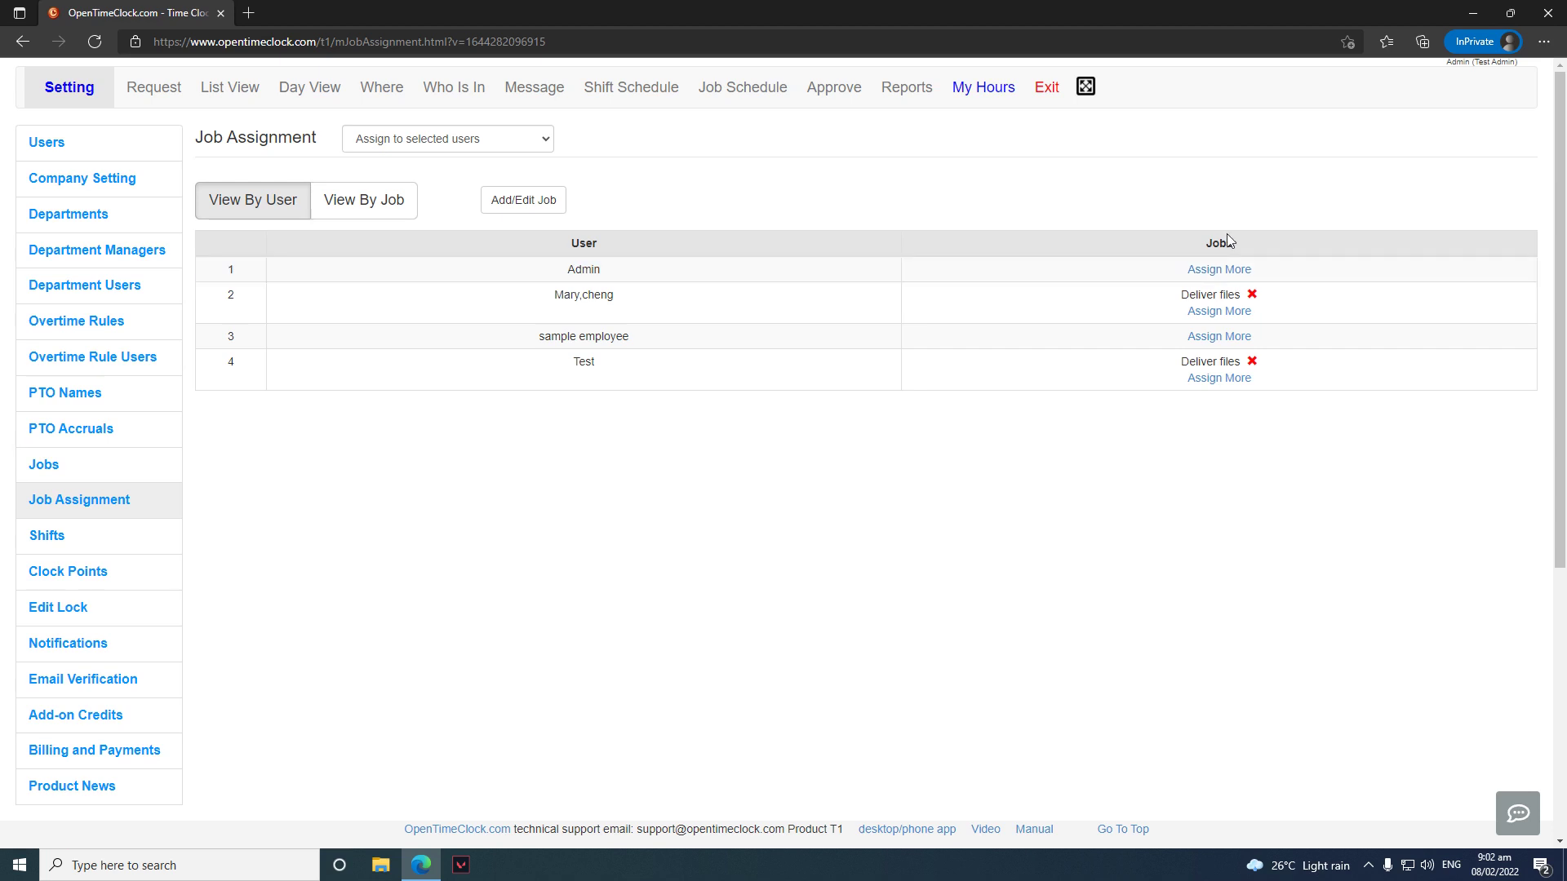
{"action": "left_click", "coordinate": [414, 202]}
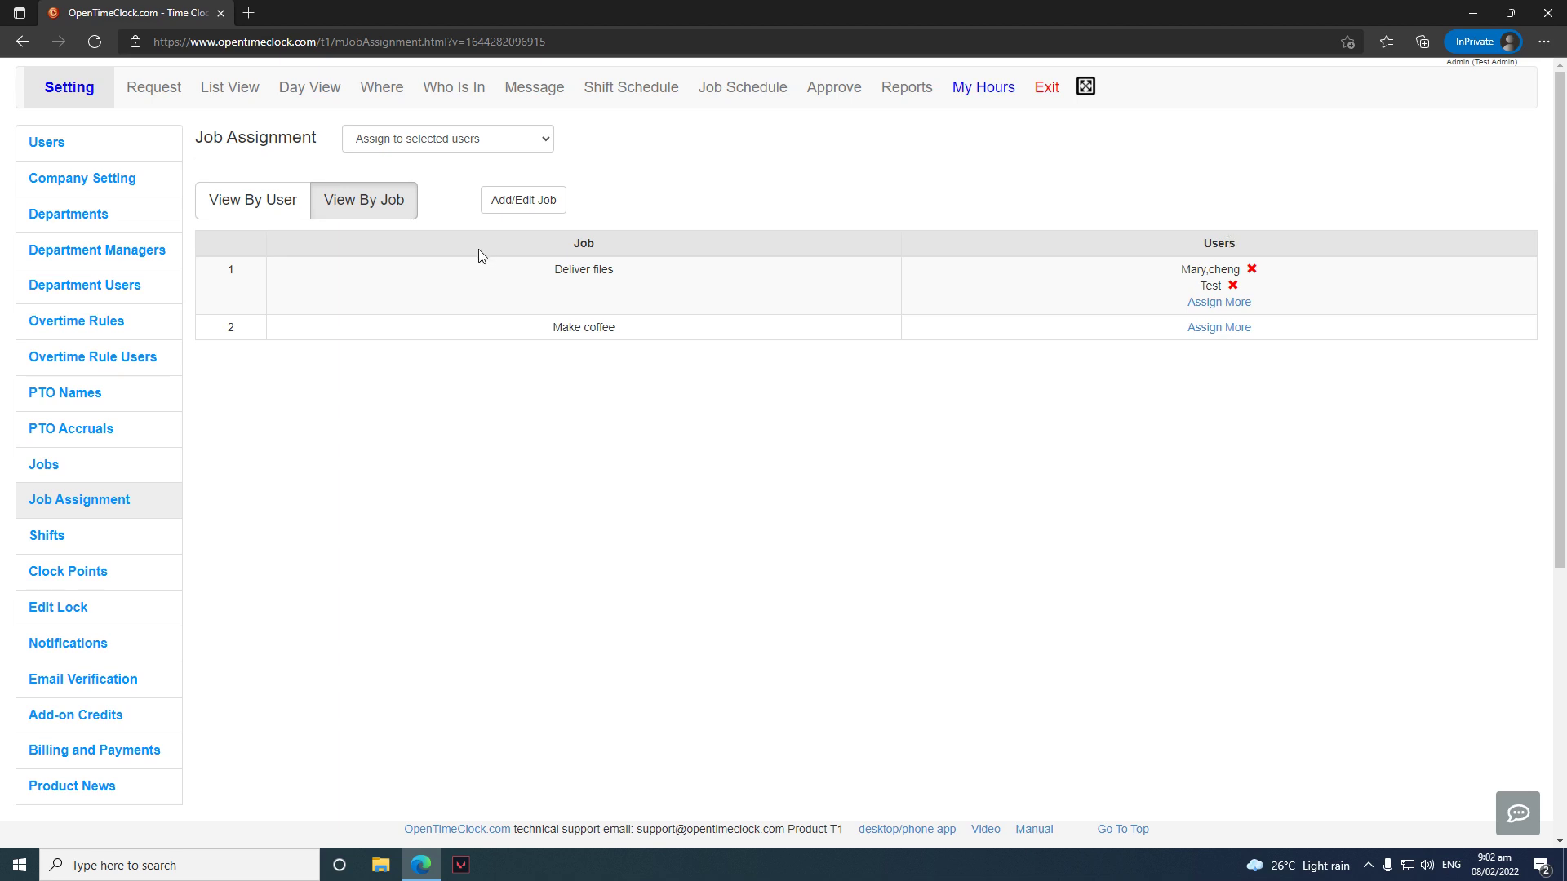
{"action": "left_click", "coordinate": [412, 145]}
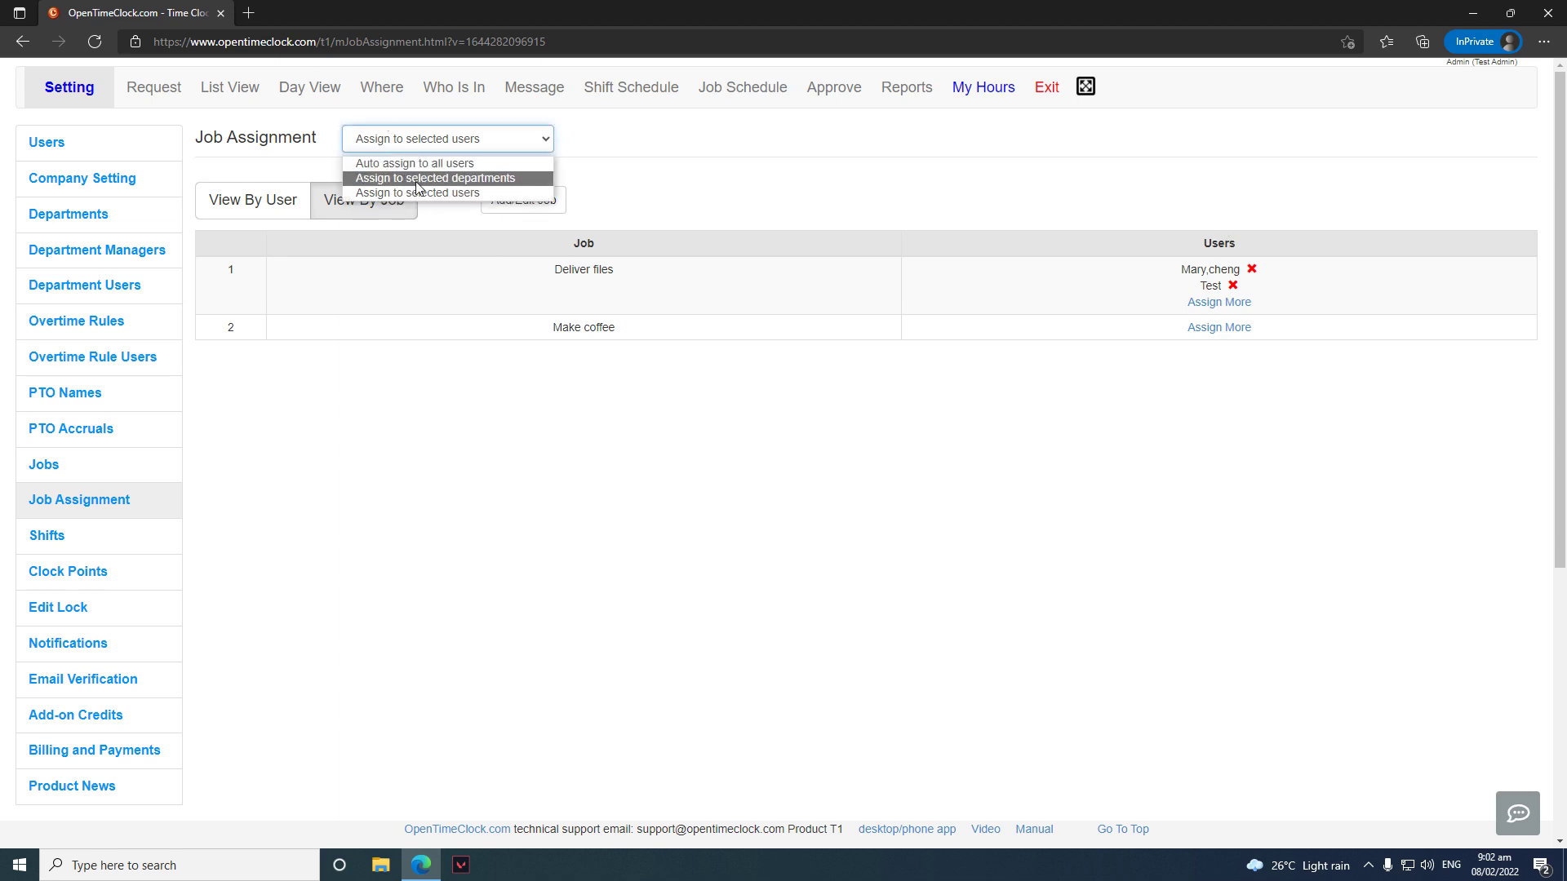
{"action": "left_click", "coordinate": [416, 177]}
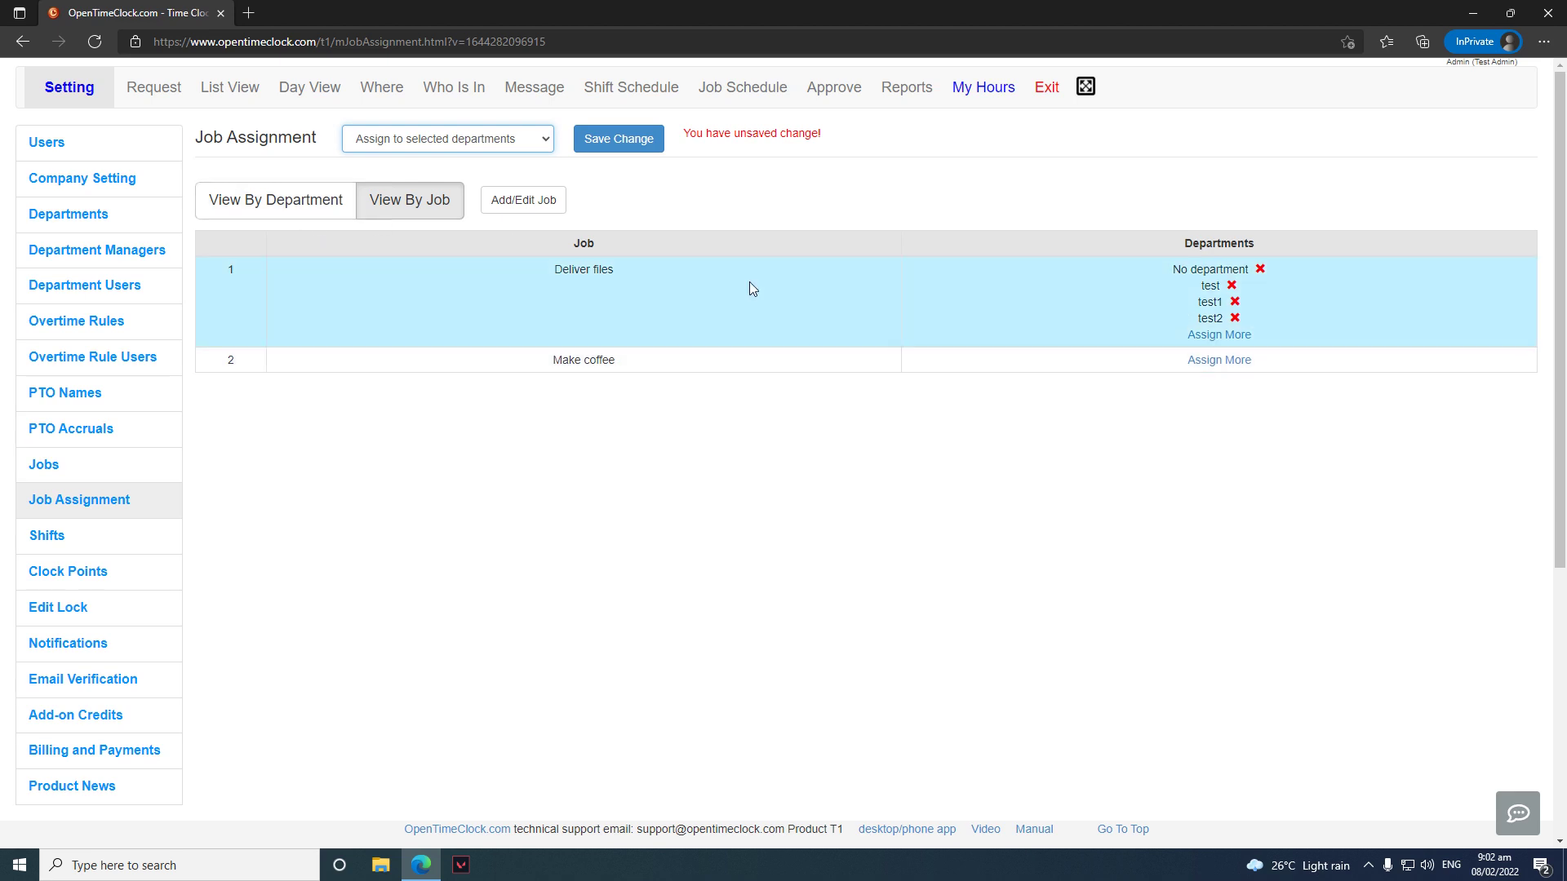
{"action": "left_click", "coordinate": [275, 206]}
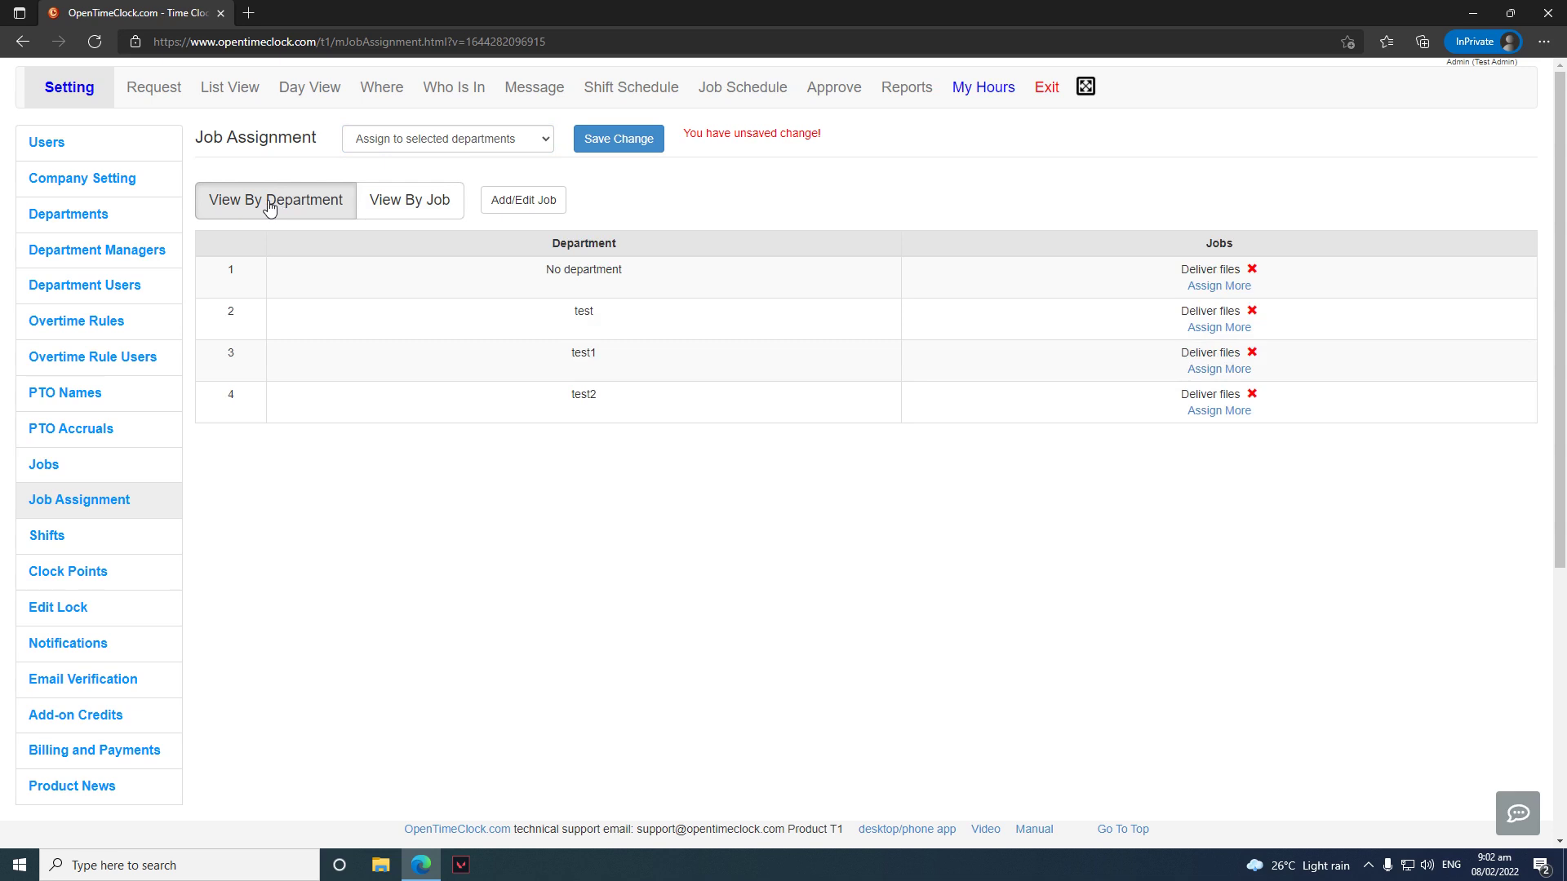
{"action": "left_click", "coordinate": [409, 146]}
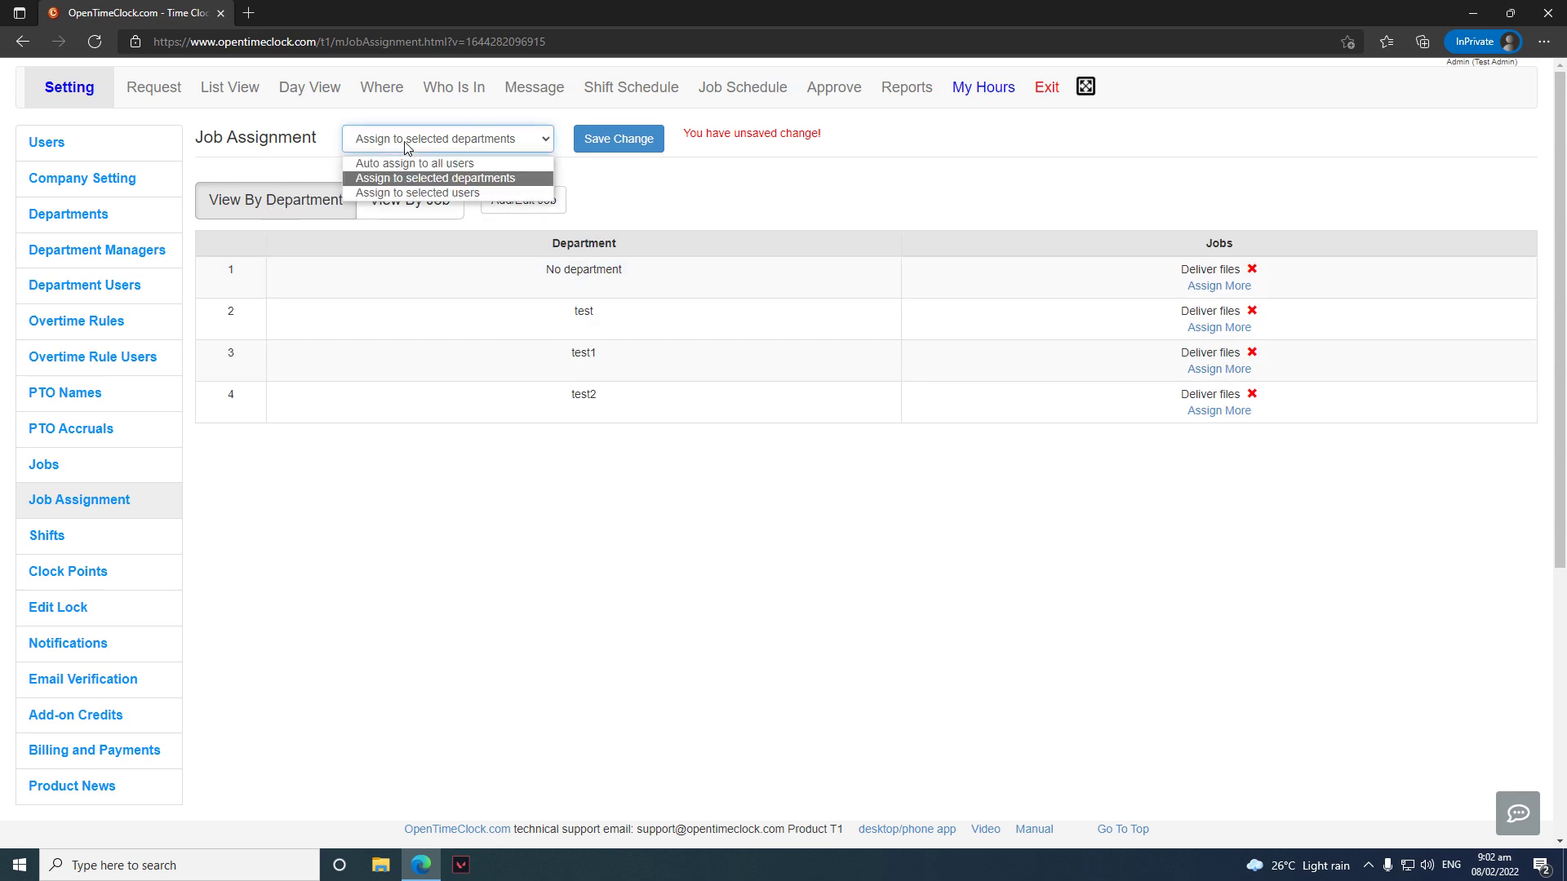
{"action": "left_click", "coordinate": [416, 164]}
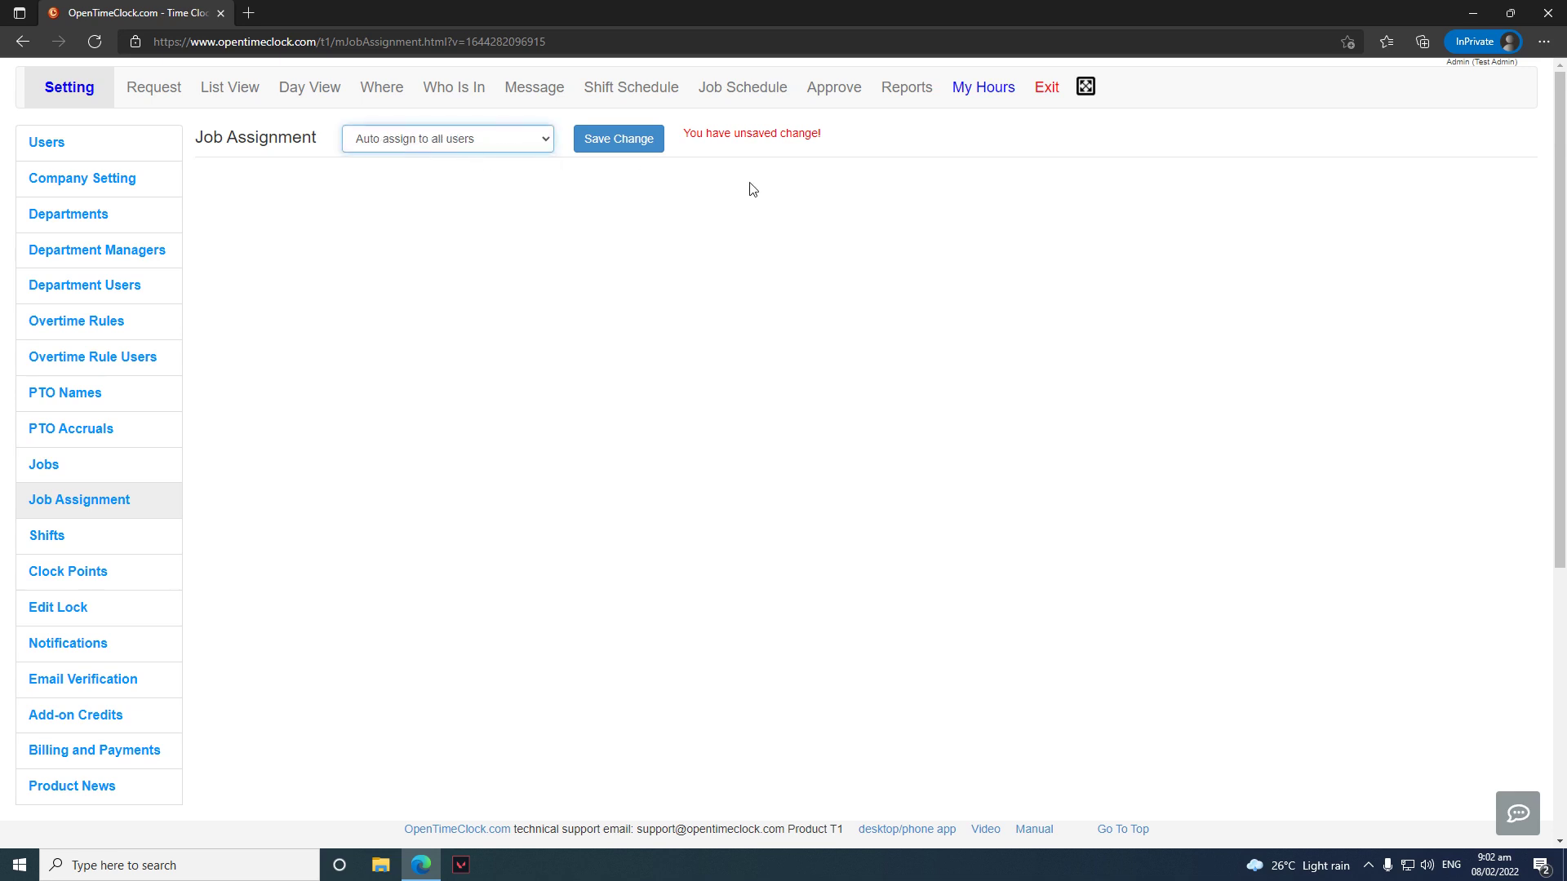
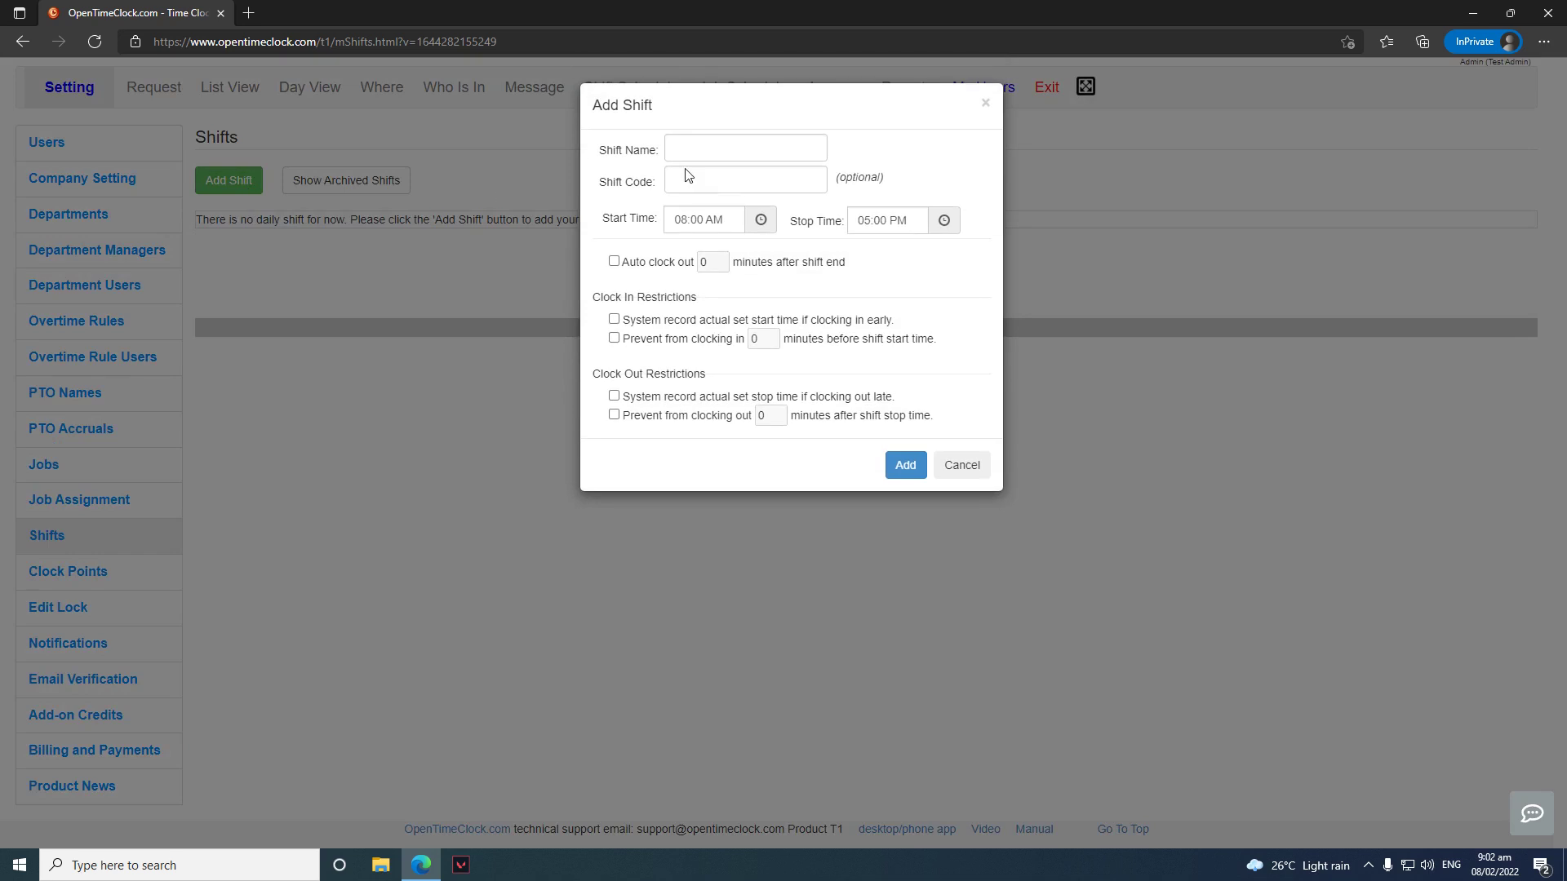
- Name the new shift Test and leave its optional shift code empty
{"action": "left_click", "coordinate": [797, 148]}
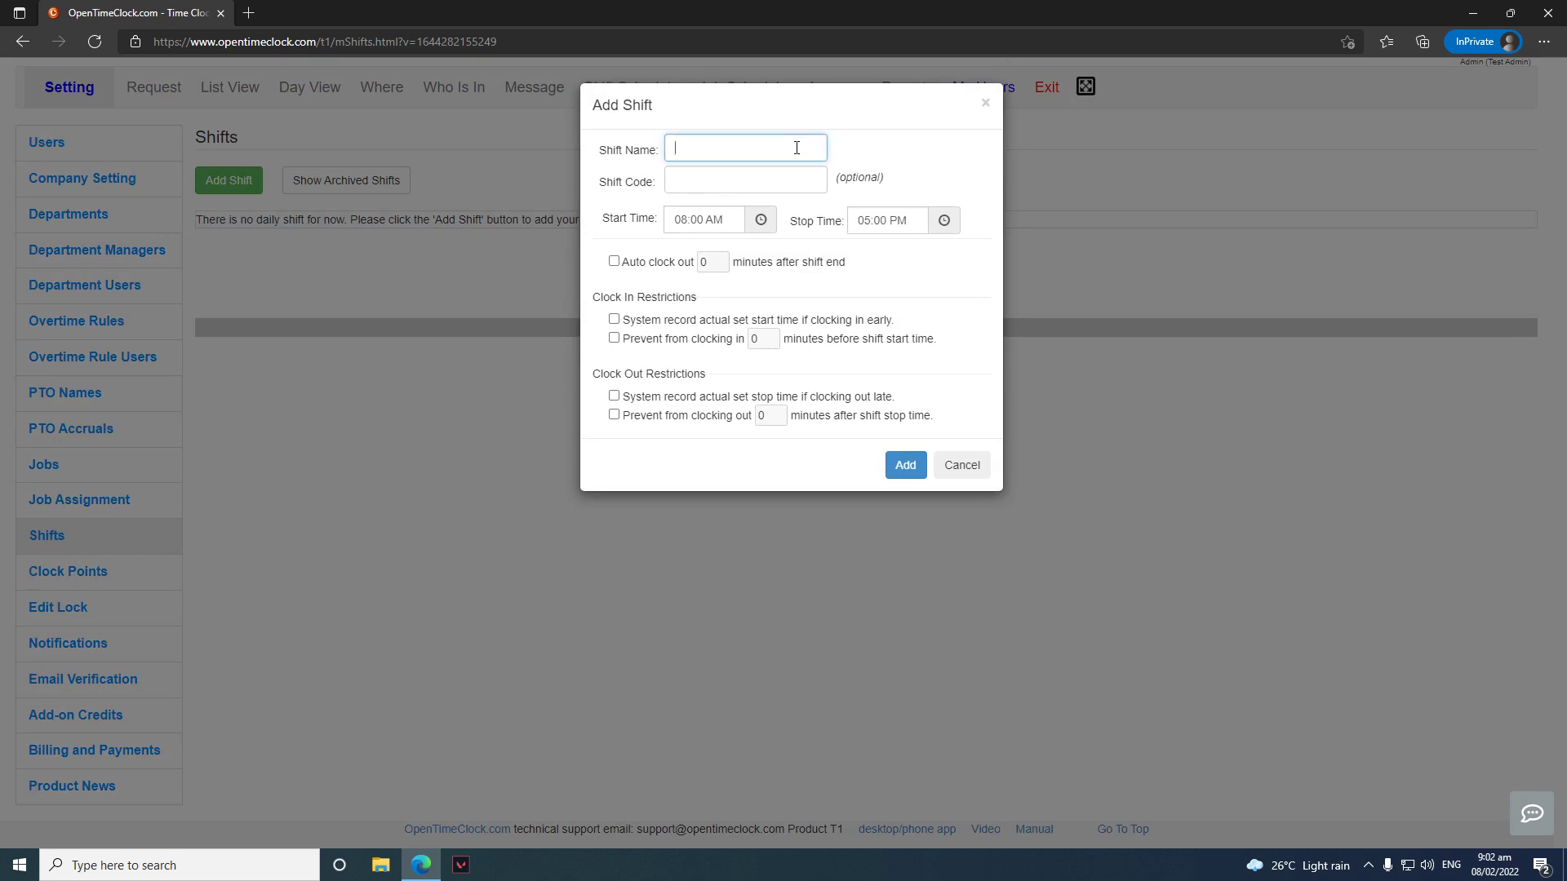
{"action": "type", "text": "Test"}
{"action": "left_click", "coordinate": [727, 171]}
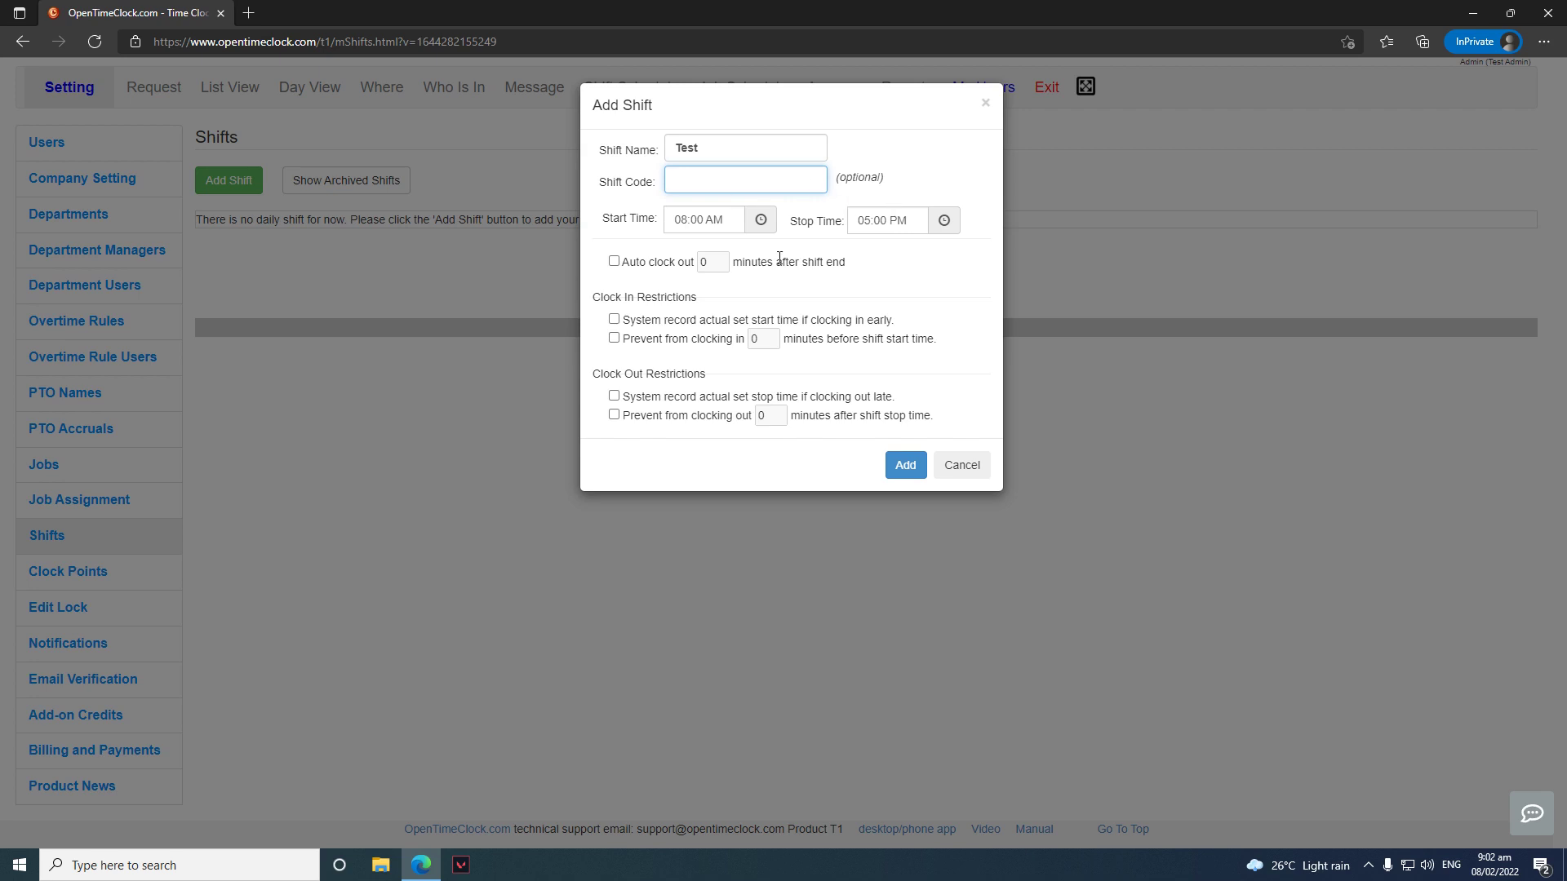
- Try auto clock out 10 minutes after shift end for the new shift, and turn it off again
{"action": "left_click", "coordinate": [614, 262]}
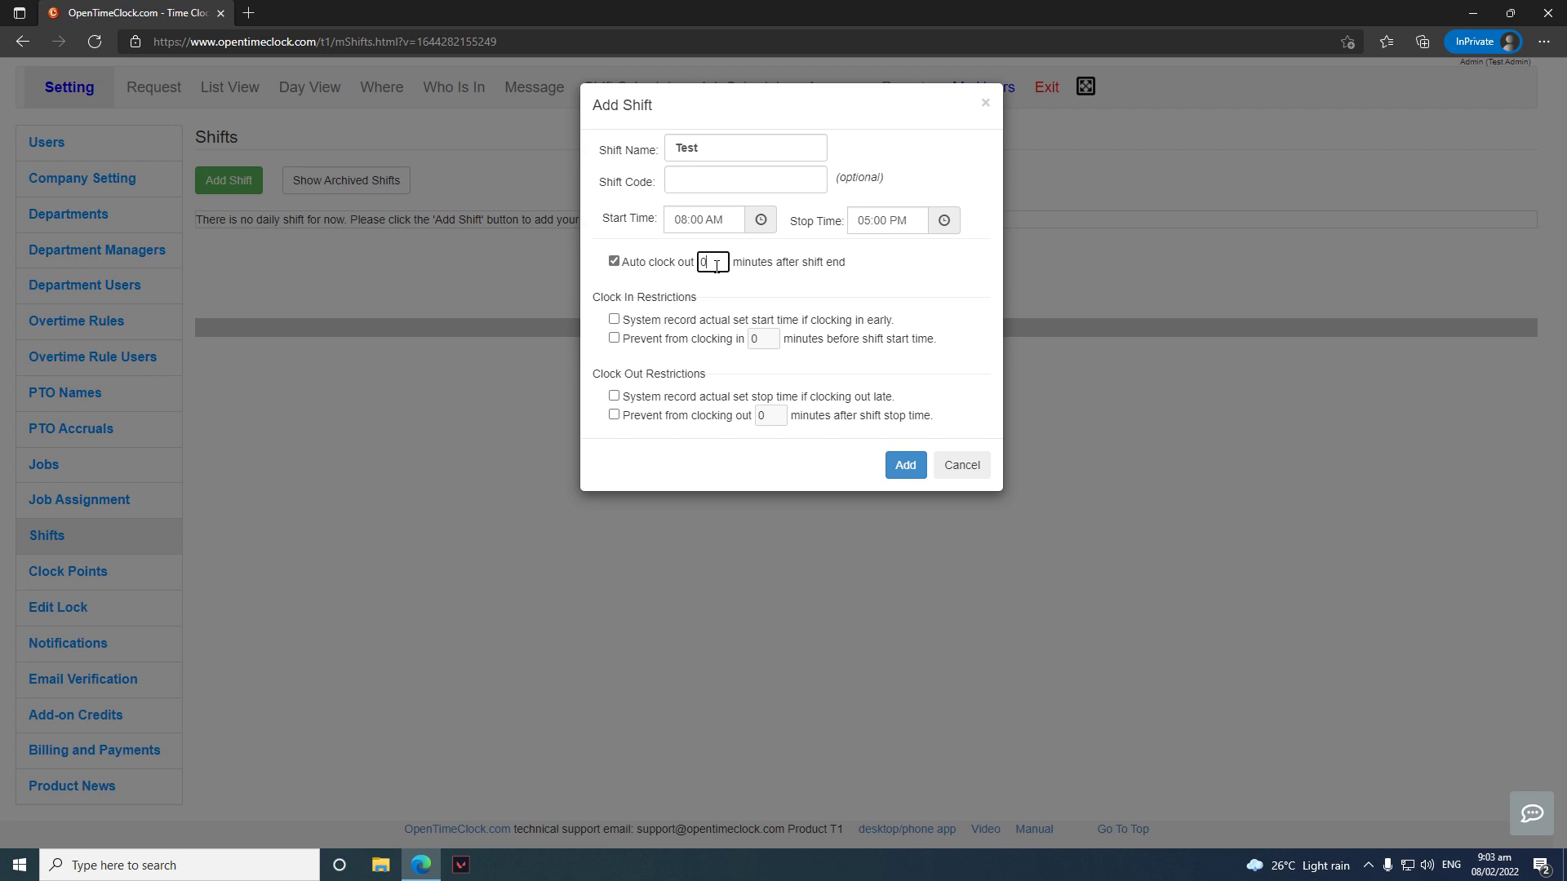
{"action": "type", "text": "1"}
{"action": "left_click", "coordinate": [621, 260]}
- Try enabling all the clock-in and clock-out restrictions for the new shift
{"action": "left_click", "coordinate": [614, 320]}
{"action": "left_click", "coordinate": [613, 395]}
{"action": "left_click", "coordinate": [613, 338]}
{"action": "left_click", "coordinate": [614, 414]}
- Clear every clock-in and clock-out restriction and add the Test shift with its 08:00 AM to 05:00 PM times
{"action": "left_click", "coordinate": [614, 395]}
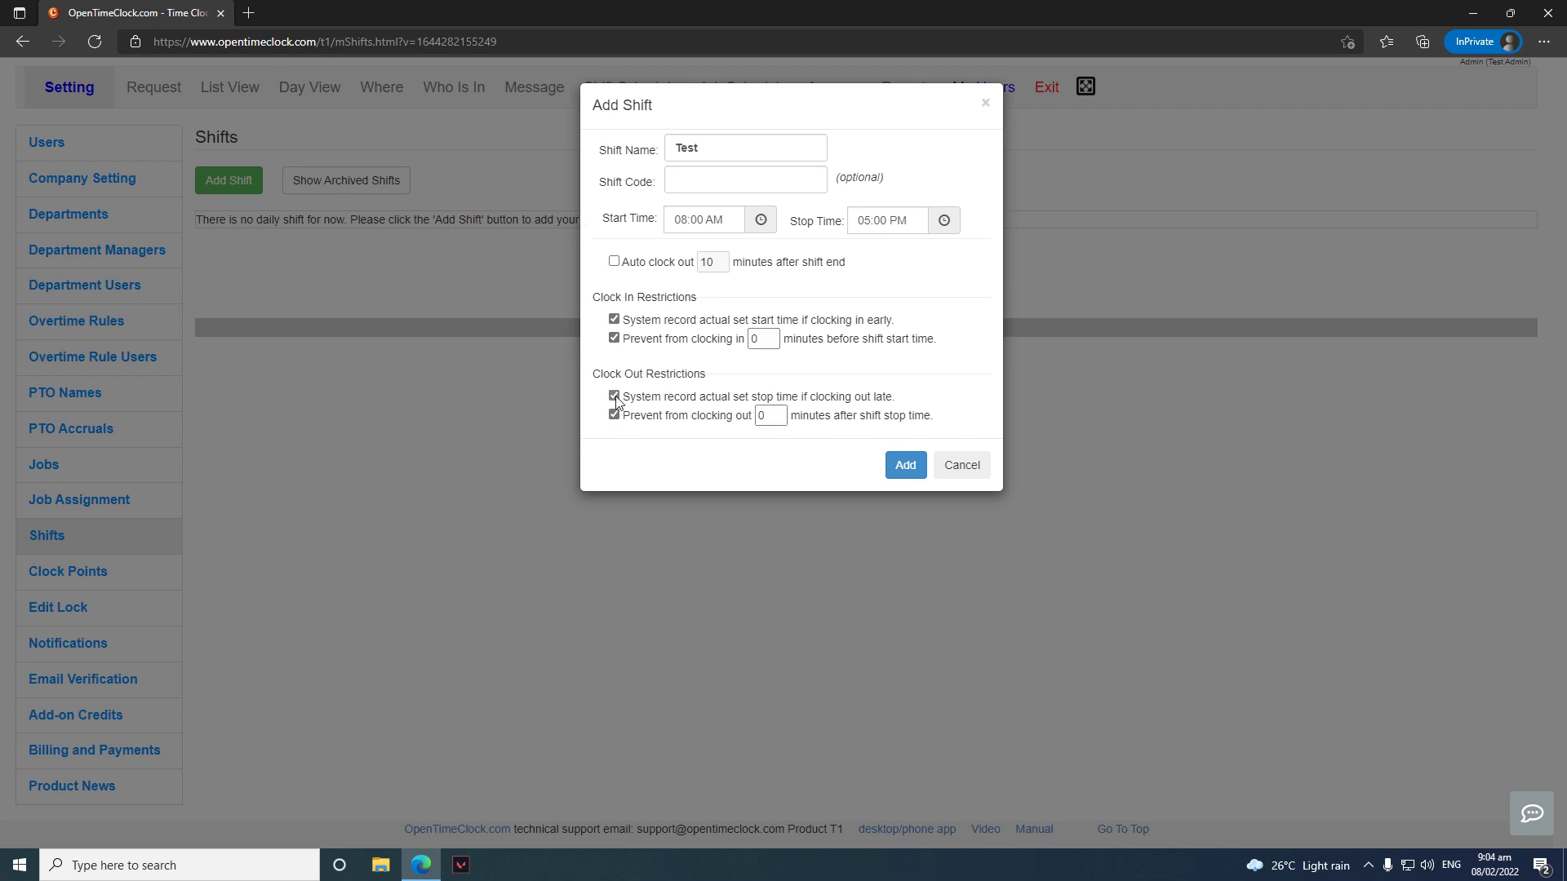
{"action": "left_click", "coordinate": [613, 319]}
{"action": "left_click", "coordinate": [615, 338]}
{"action": "left_click", "coordinate": [614, 414]}
{"action": "left_click", "coordinate": [905, 465]}
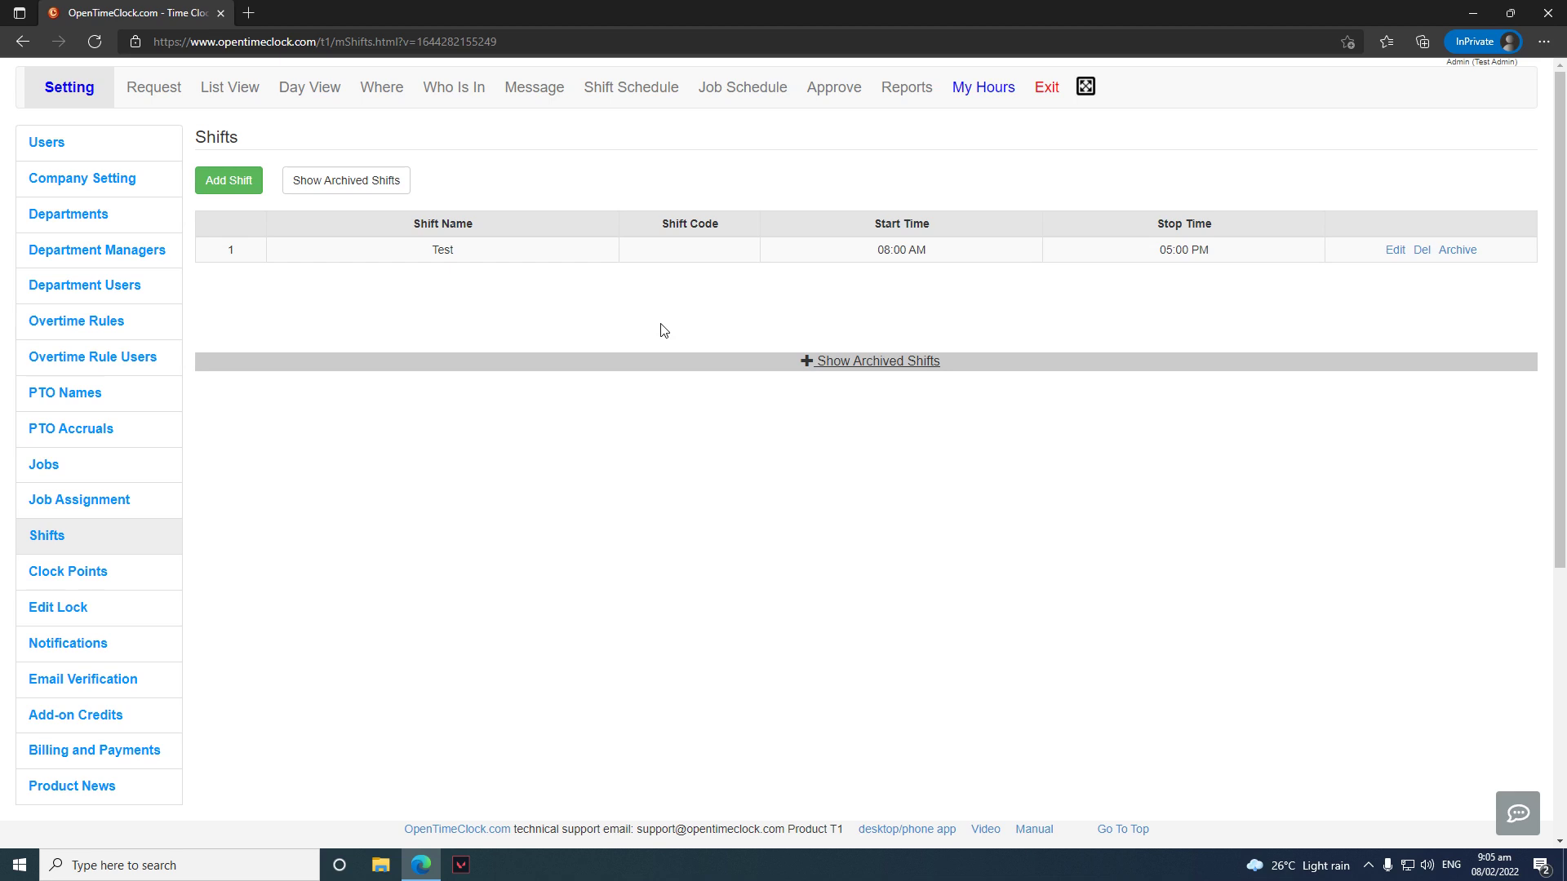
- Review the Test shift's editable details without saving, and show the archived shifts list
{"action": "left_click", "coordinate": [1391, 249]}
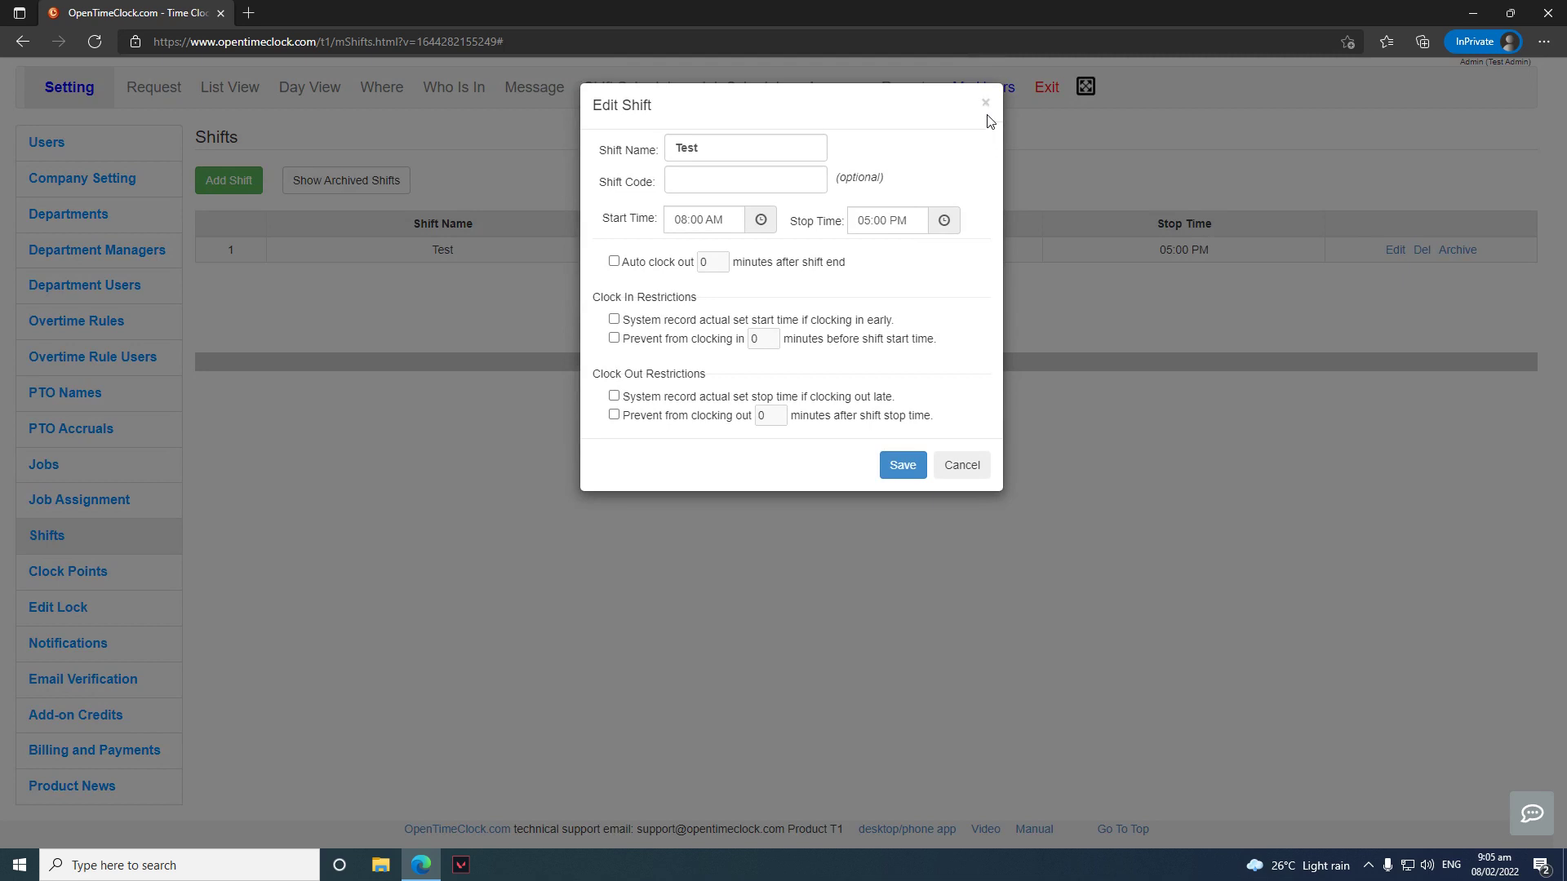
{"action": "left_click", "coordinate": [1001, 107]}
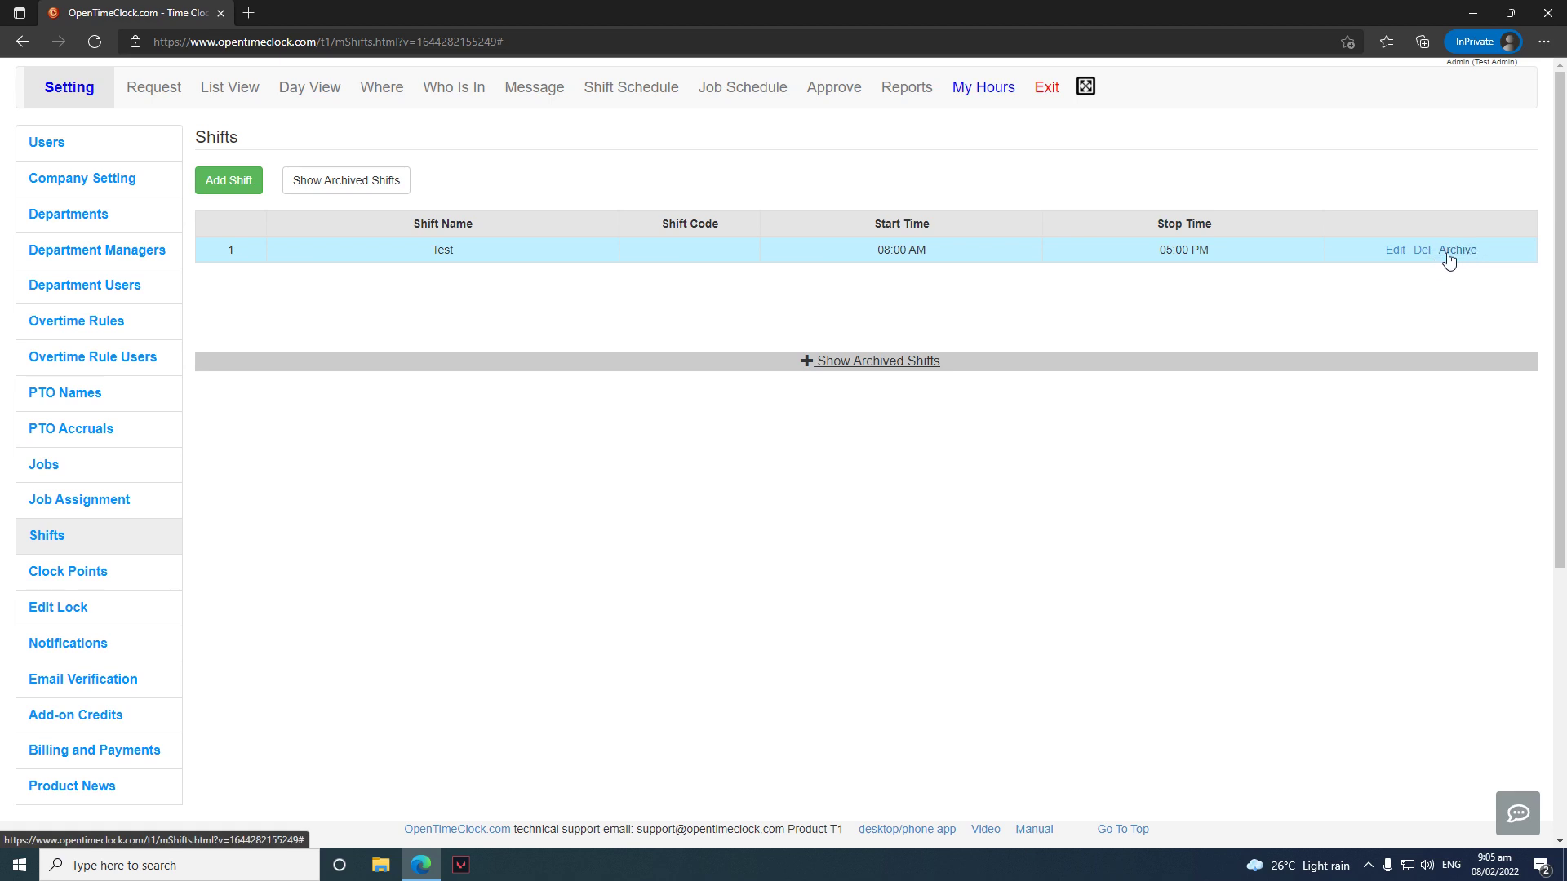
{"action": "left_click", "coordinate": [894, 366]}
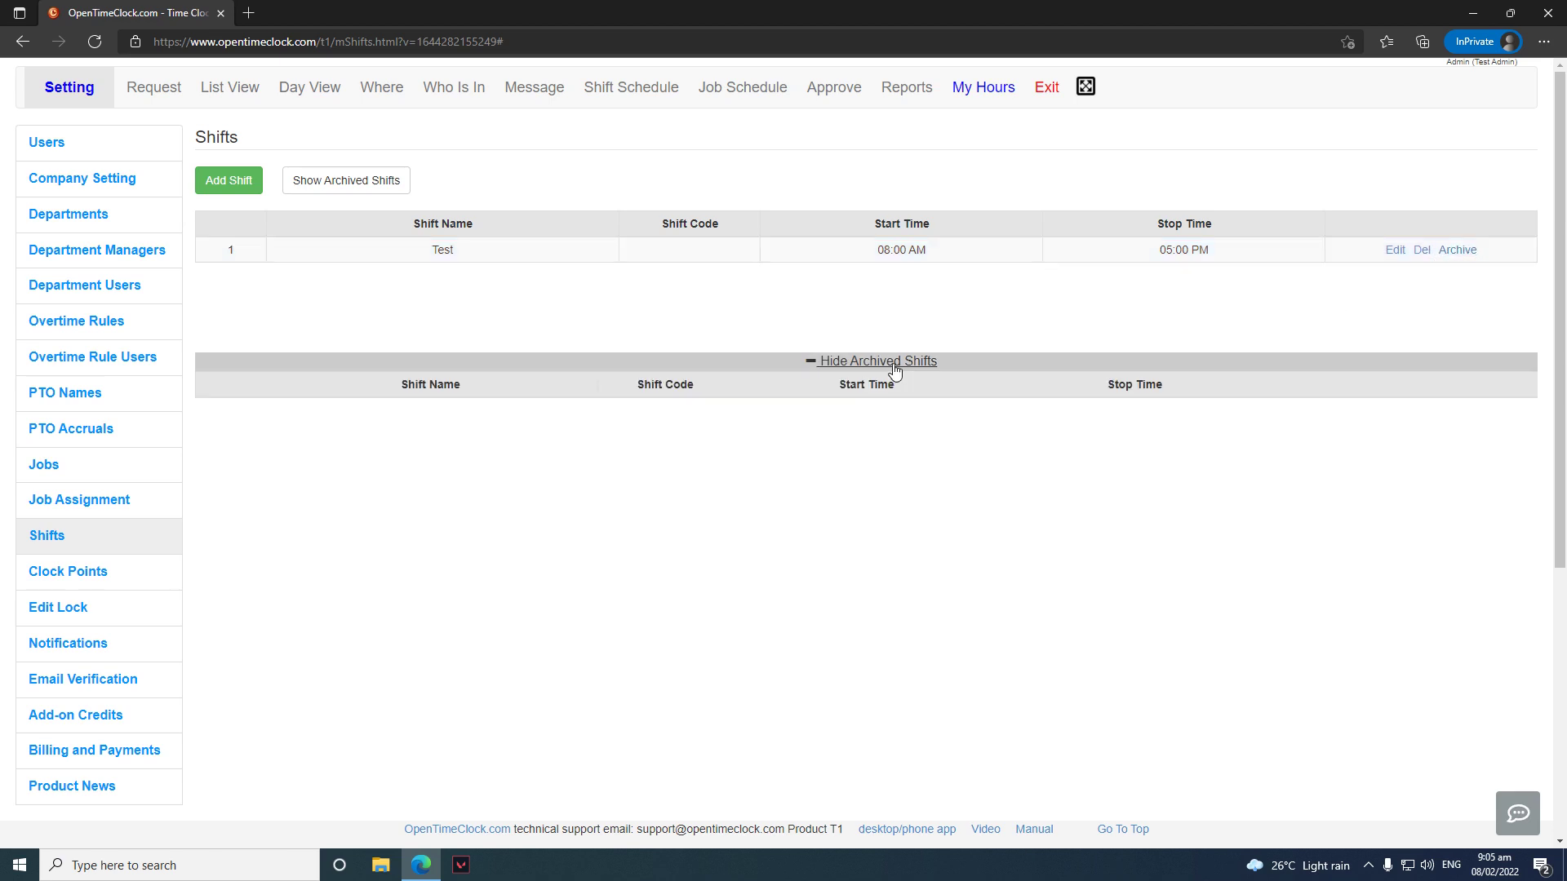